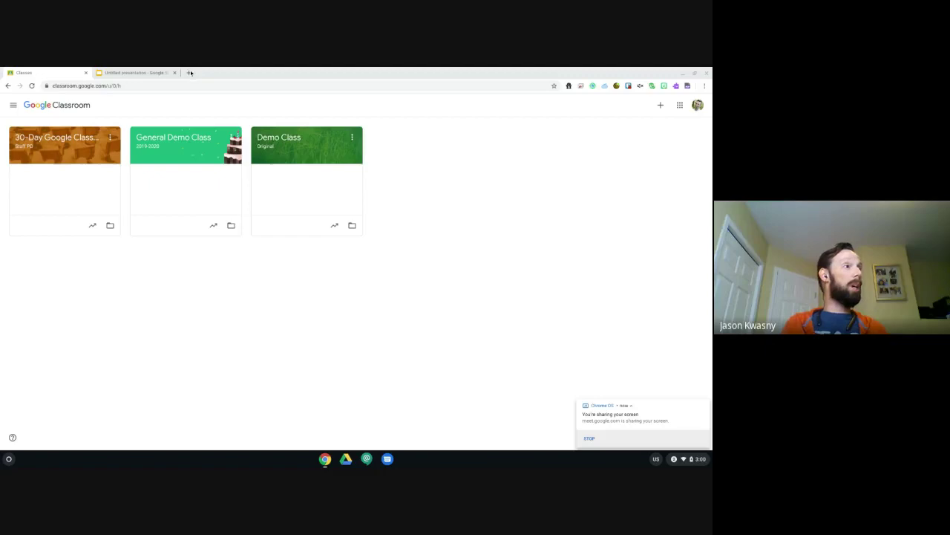
Step: Switch to the untitled presentation, dismiss the screen-sharing notifications and show the second slide with the question about reusing another teacher's assignment
click(134, 73)
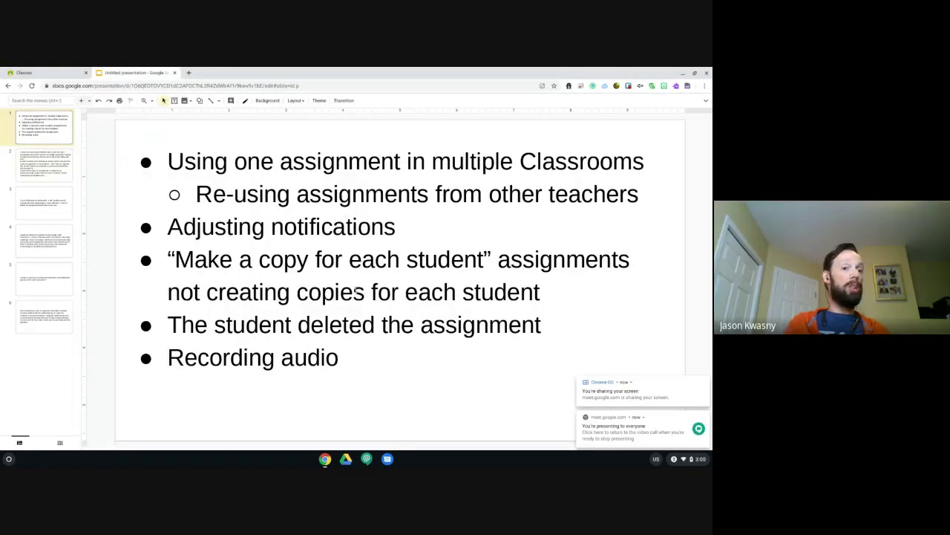
click(706, 382)
click(705, 417)
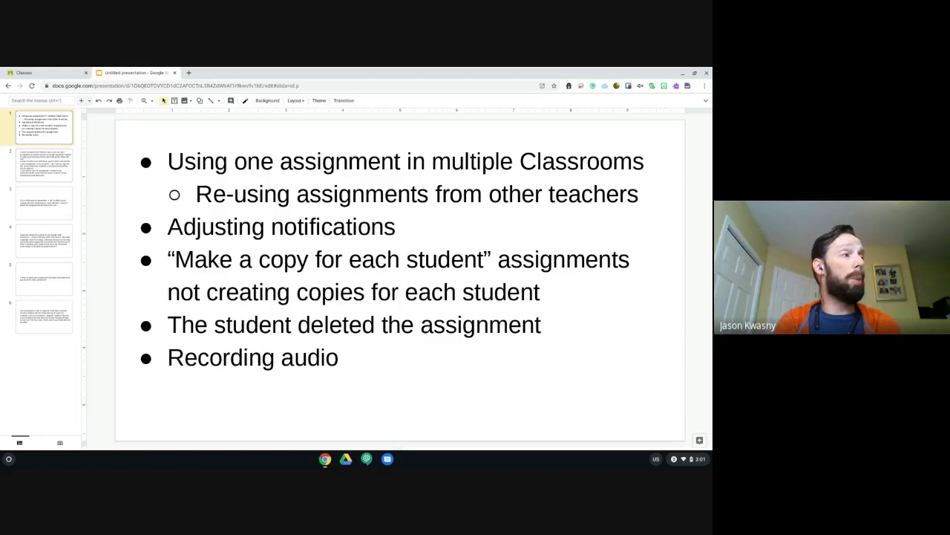
click(62, 175)
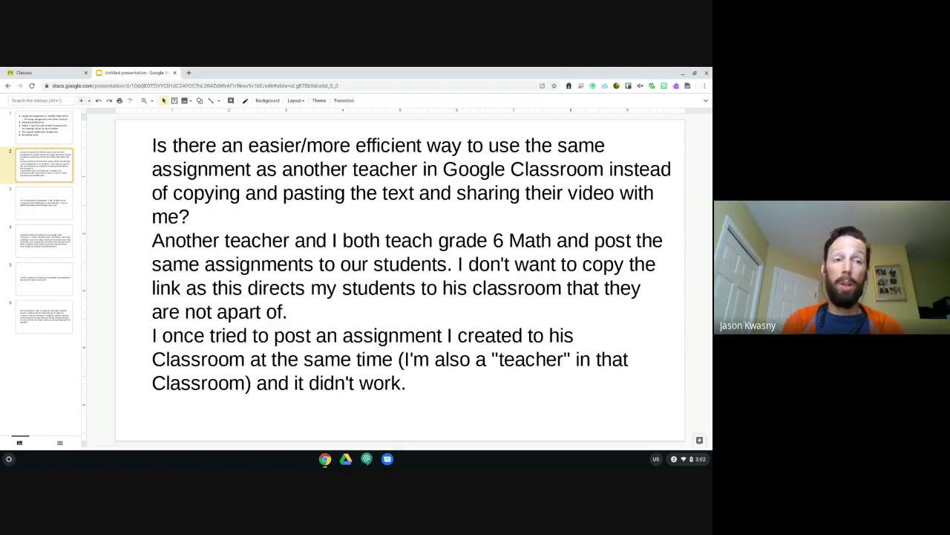
Step: Return to Google Classroom and open the Classwork page of Demo Class
click(68, 72)
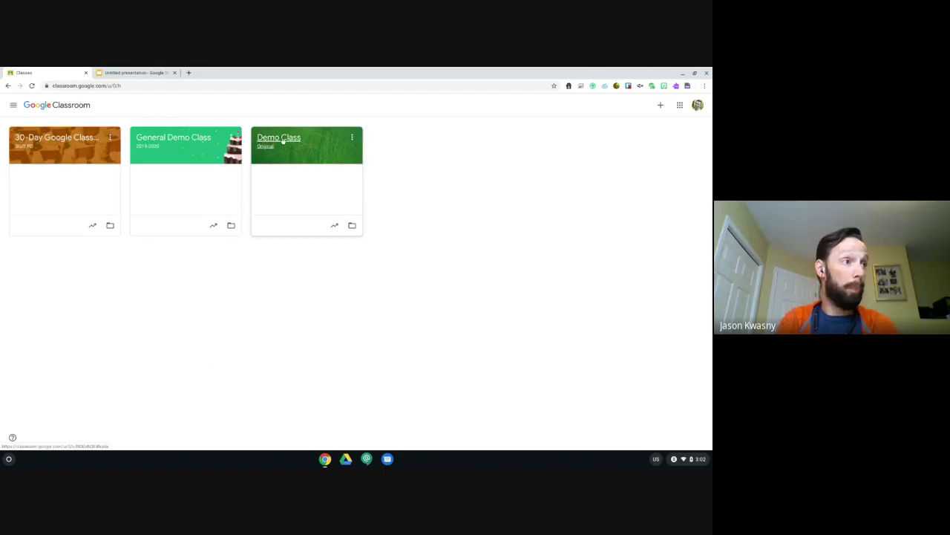
click(283, 141)
click(337, 105)
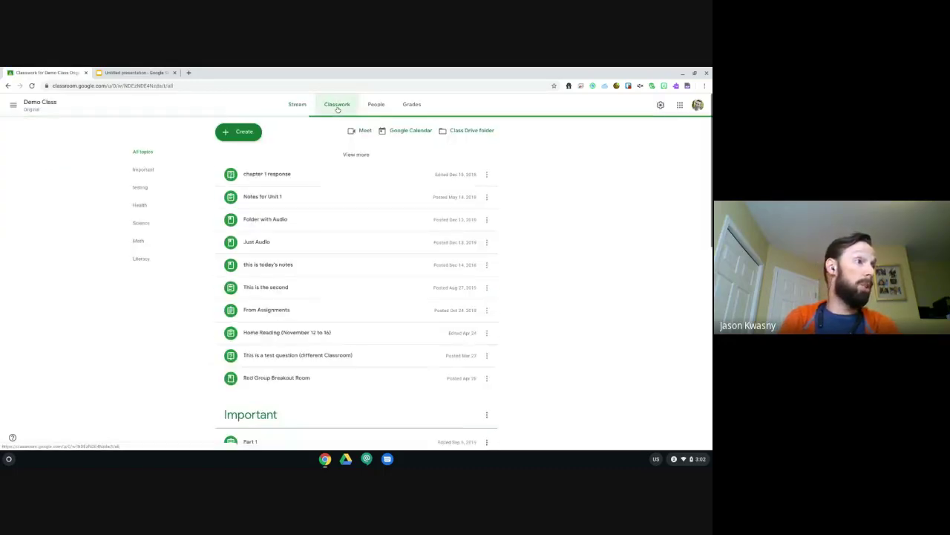
click(243, 134)
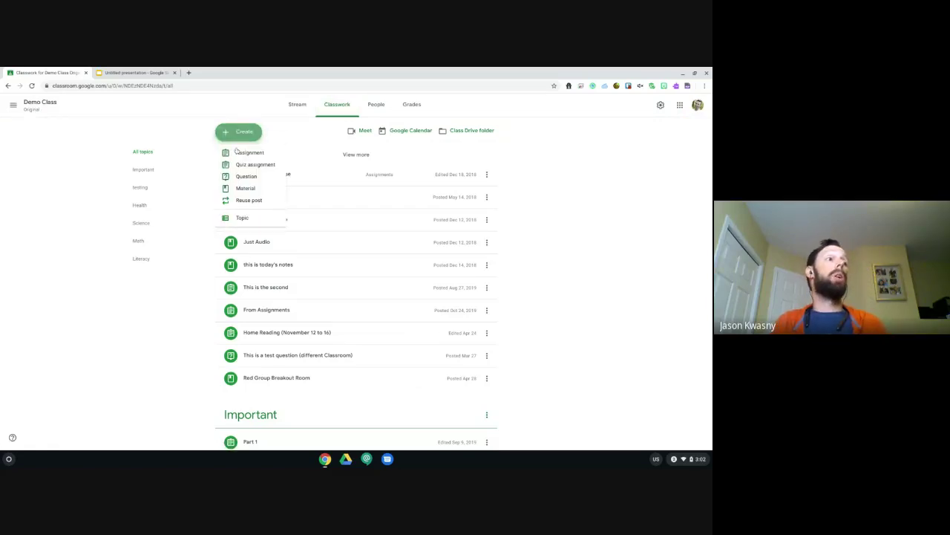
click(235, 154)
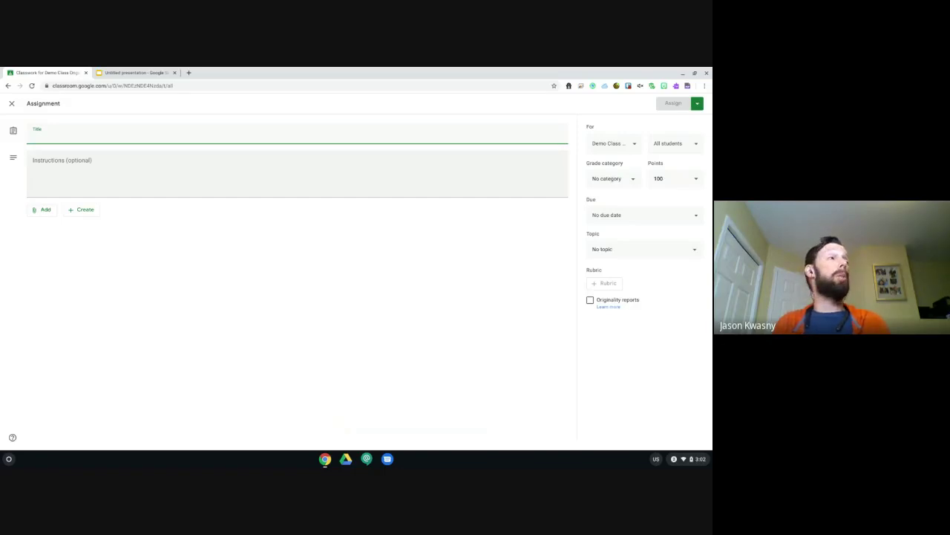
click(12, 103)
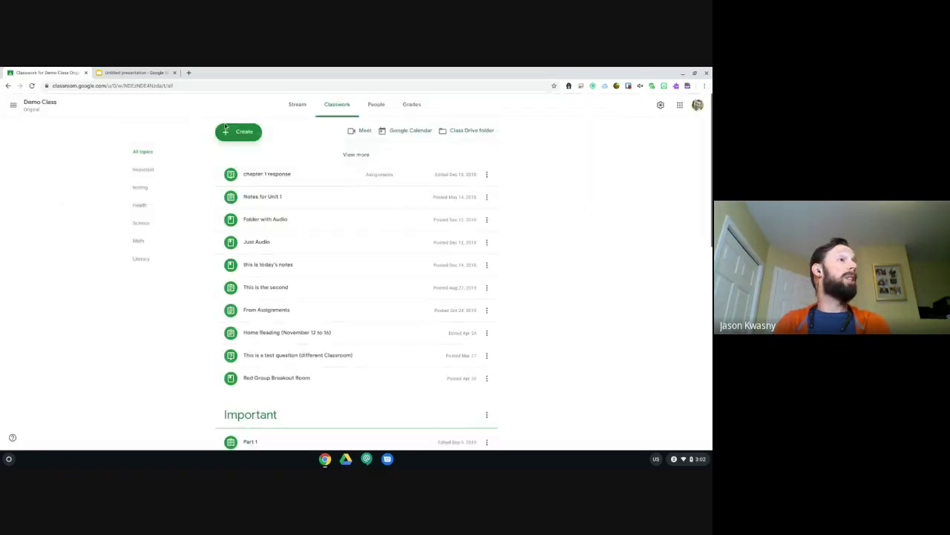
Step: Create a new material post in Demo Class titled "This is a test video"
click(231, 132)
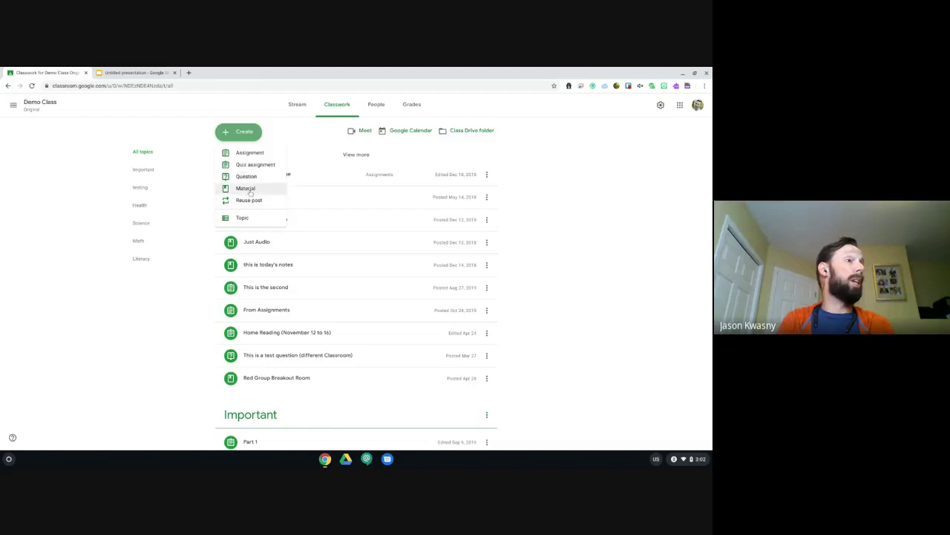
click(250, 190)
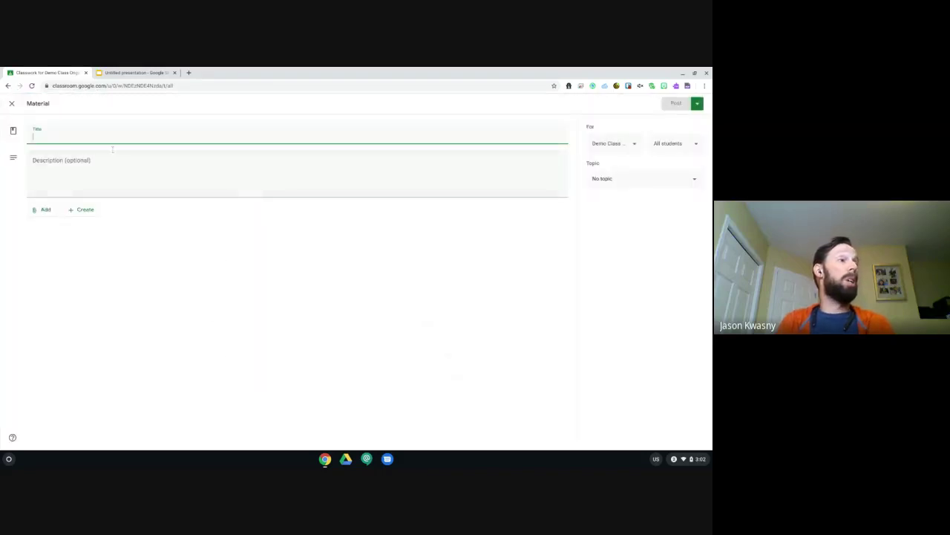
text(This is a test video)
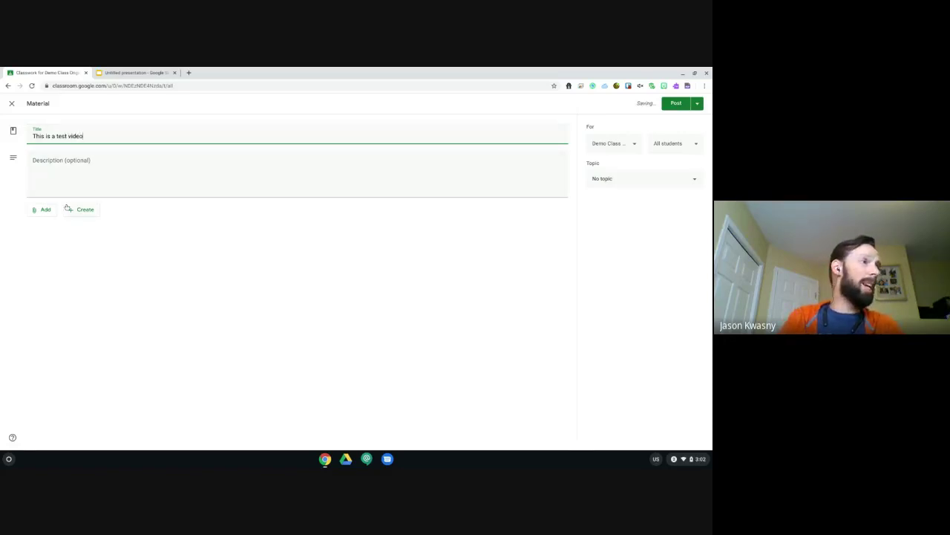
Step: Search YouTube for "happy" and attach the video "Pharrell Williams - Happy (Official Music Video)" to the material
click(44, 211)
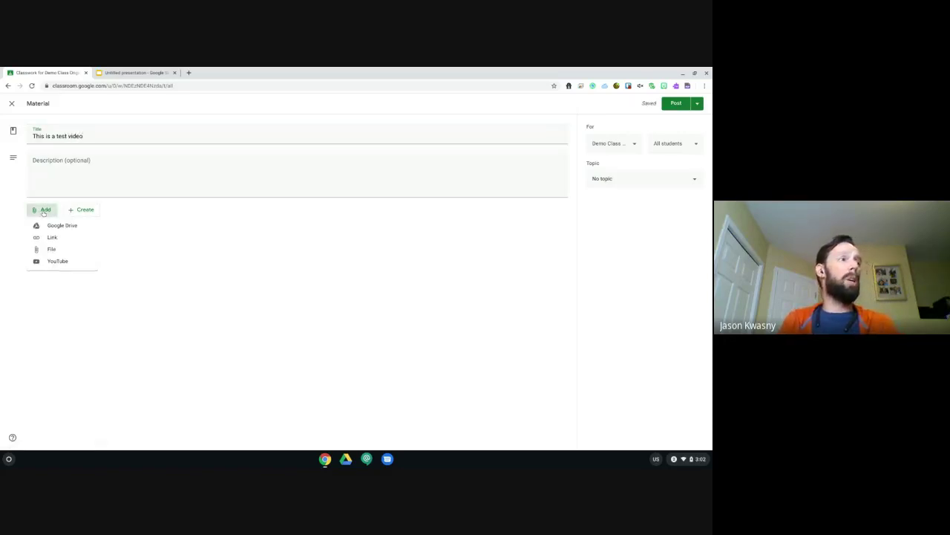
click(51, 260)
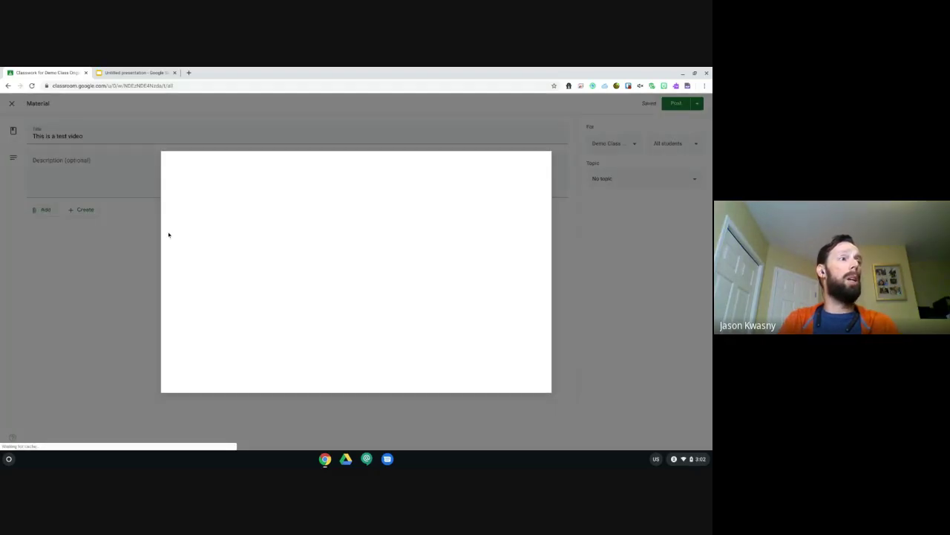
text(happ)
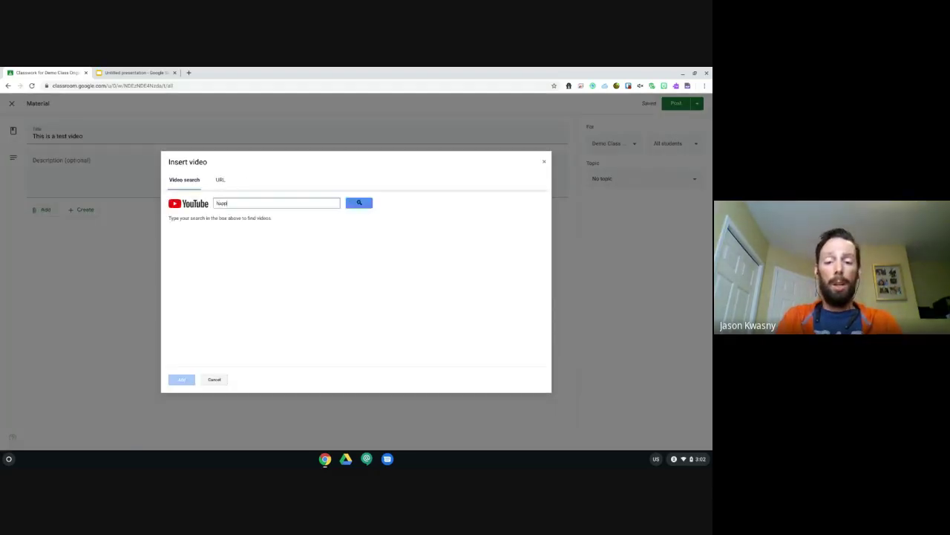
text(y)
key(Return)
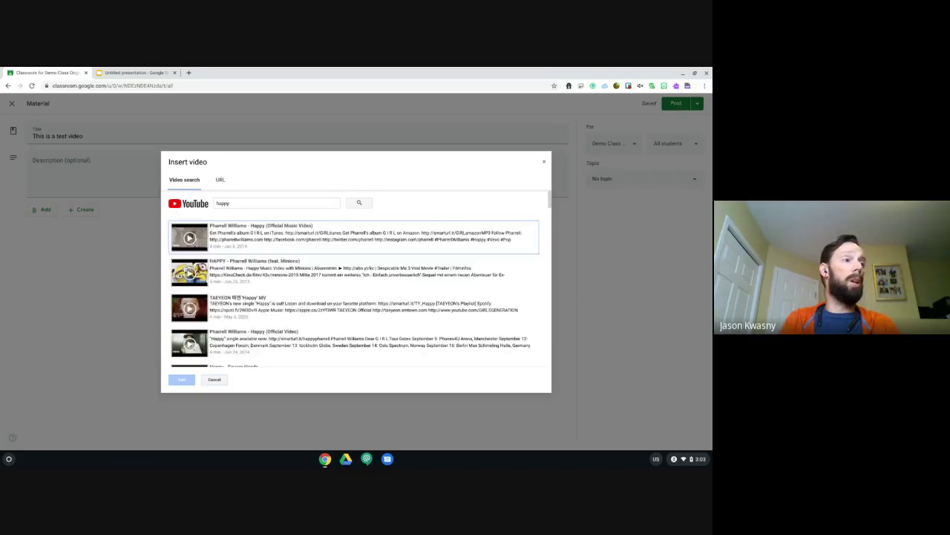
click(254, 246)
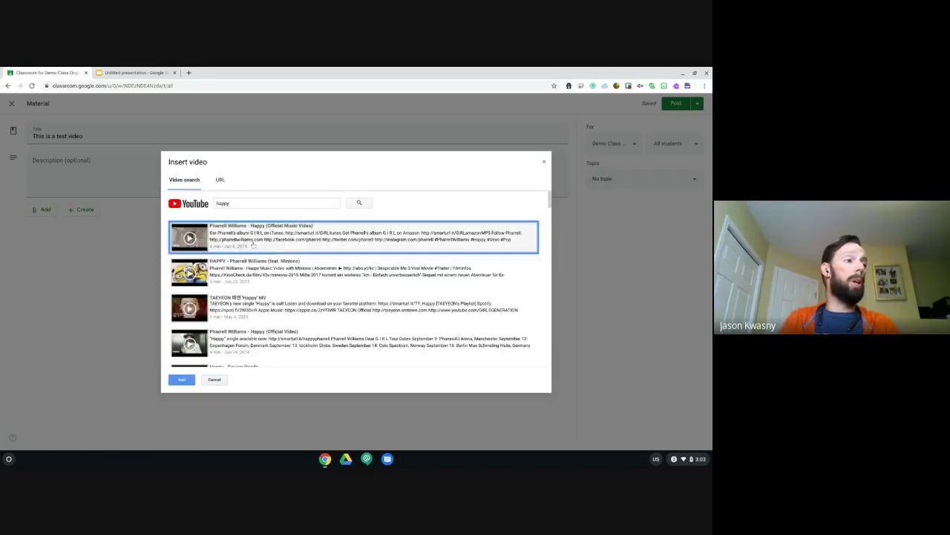
click(181, 380)
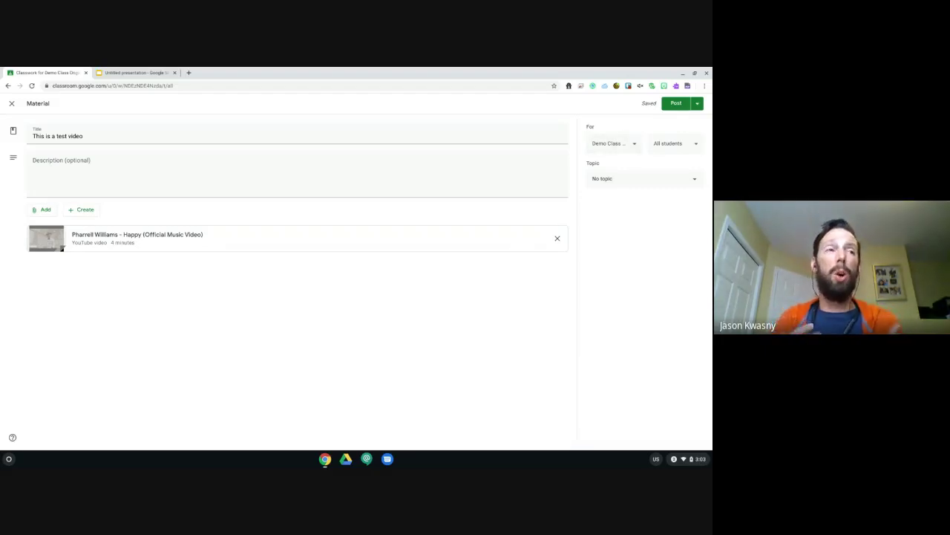
Step: Deselect all students as recipients of the material, and select all students again
click(696, 144)
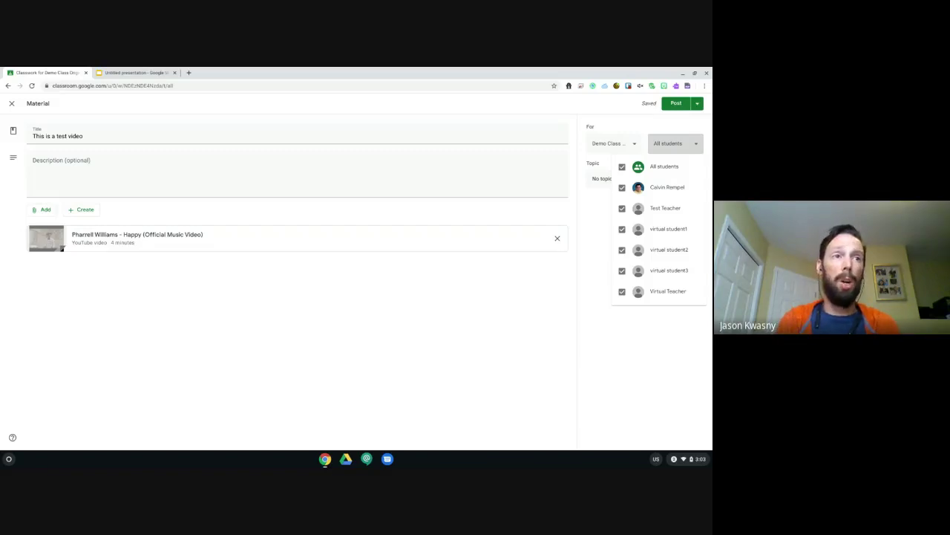
click(622, 166)
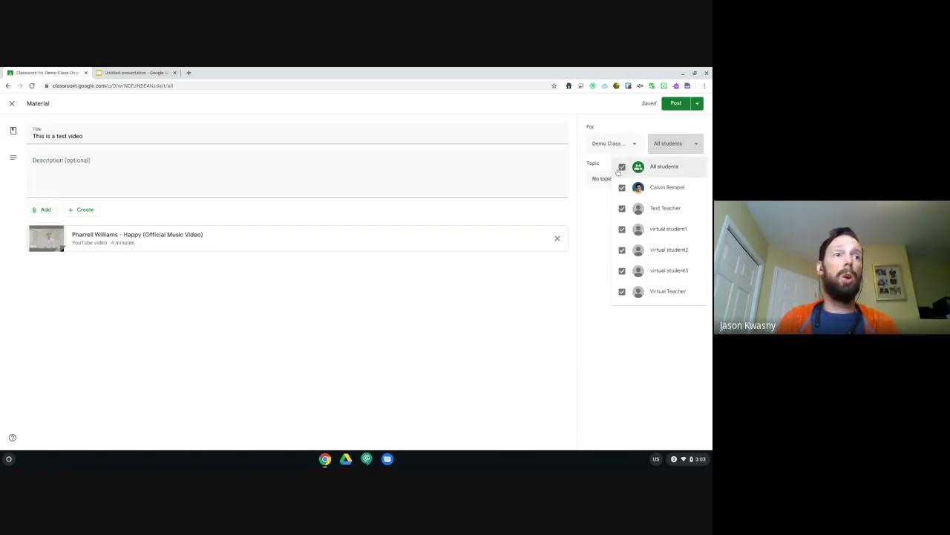
click(622, 208)
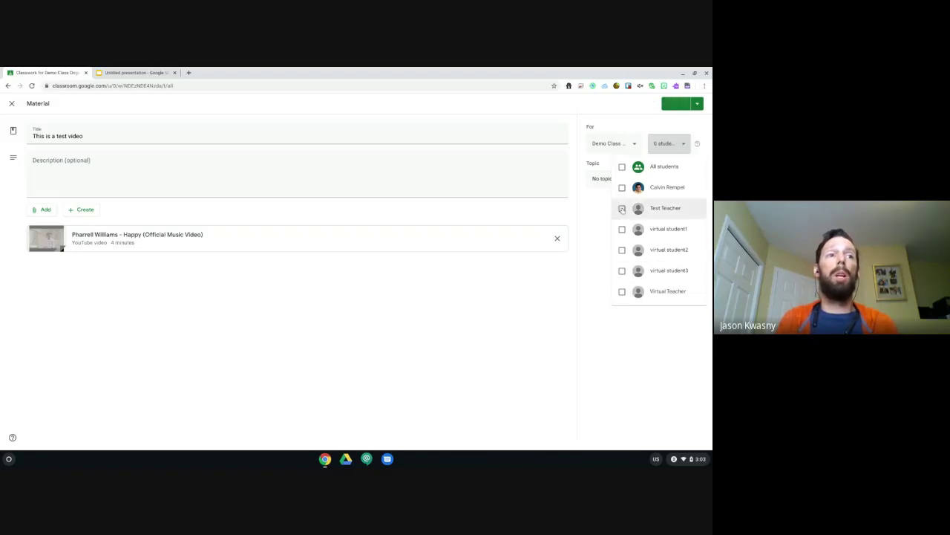
click(621, 165)
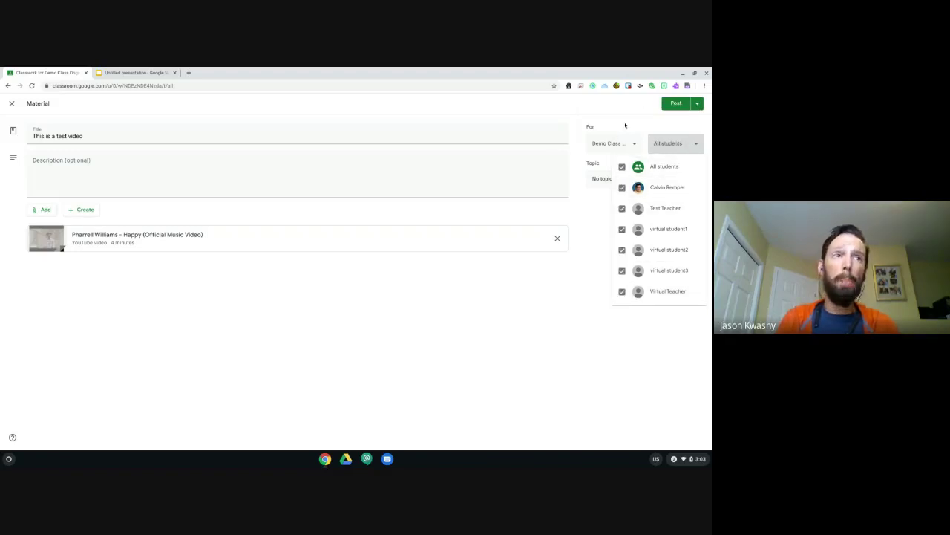
click(626, 137)
Step: Add General Demo Class as a second class to receive the material alongside Demo Class
click(637, 144)
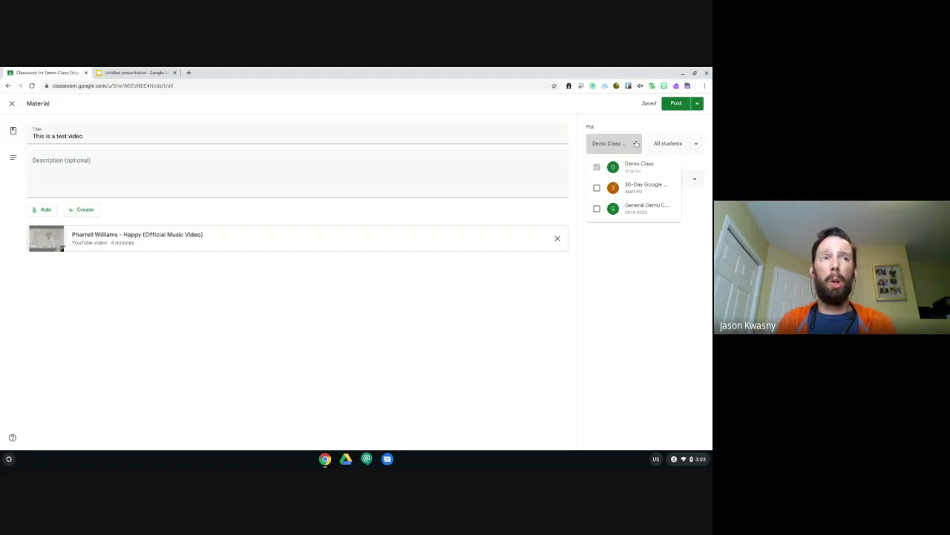
click(597, 209)
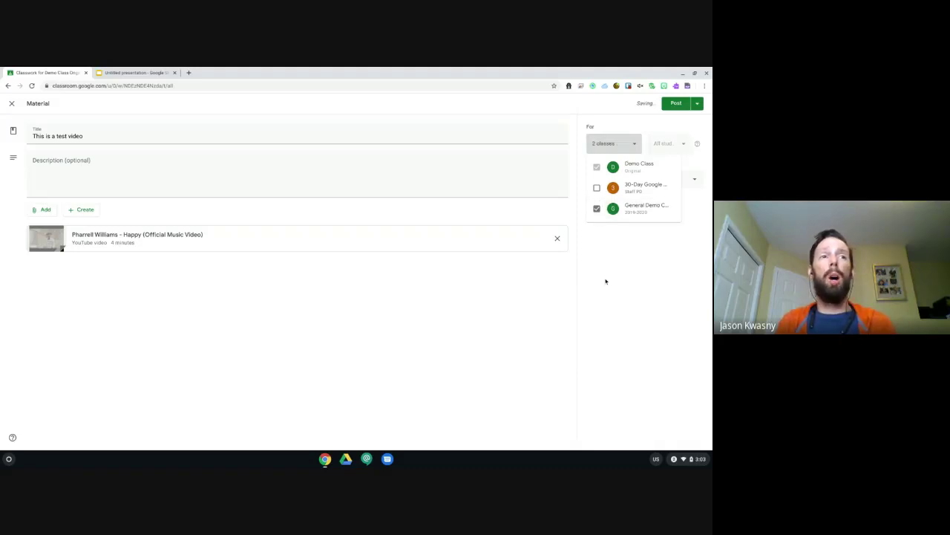
click(607, 278)
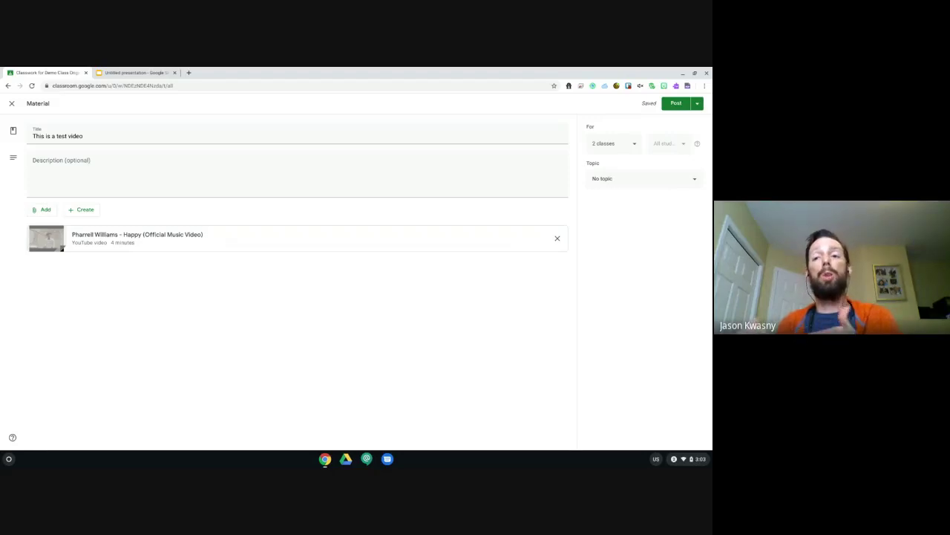
Step: File the material under the "testing" topic and post it to both classes
click(684, 180)
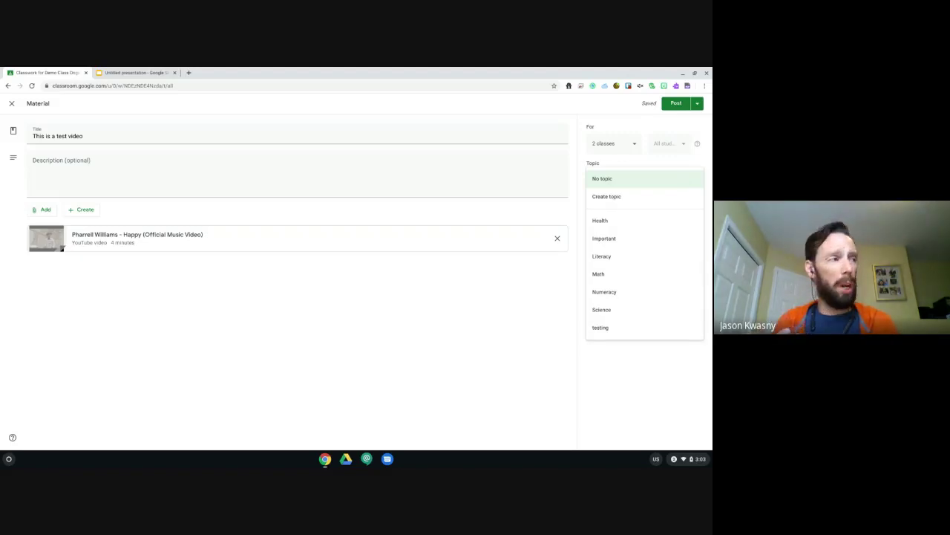
click(606, 221)
click(628, 183)
click(599, 288)
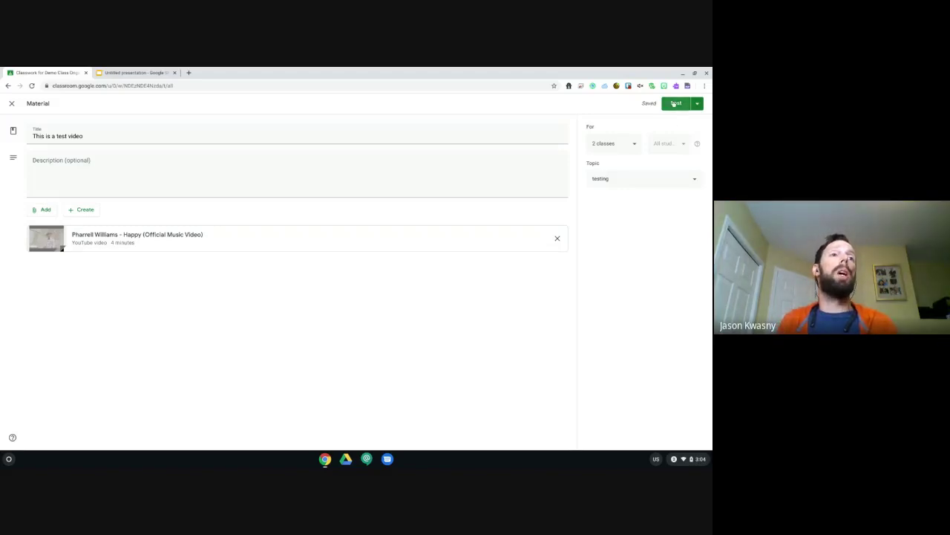
click(673, 104)
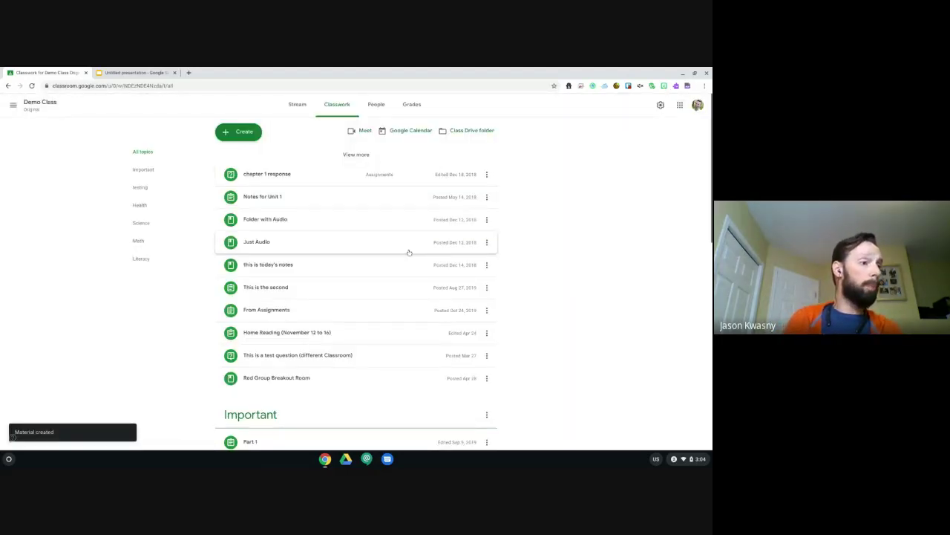
Step: Check the "testing" topic on Demo Class's Classwork page for the posted test video
scroll(409, 253, down, 1)
scroll(410, 253, down, 6)
scroll(357, 245, up, 2)
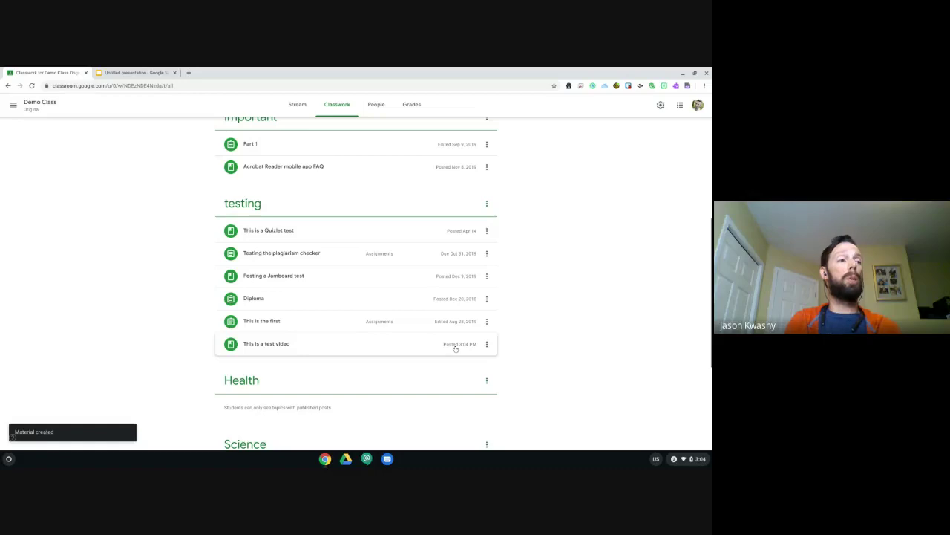
scroll(453, 346, up, 10)
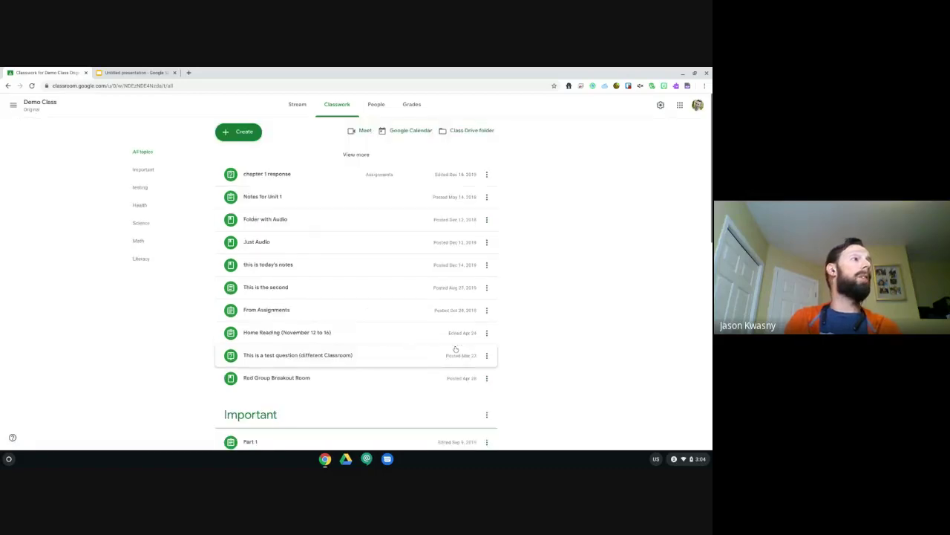
Step: Switch to General Demo Class and open its Classwork page
click(12, 107)
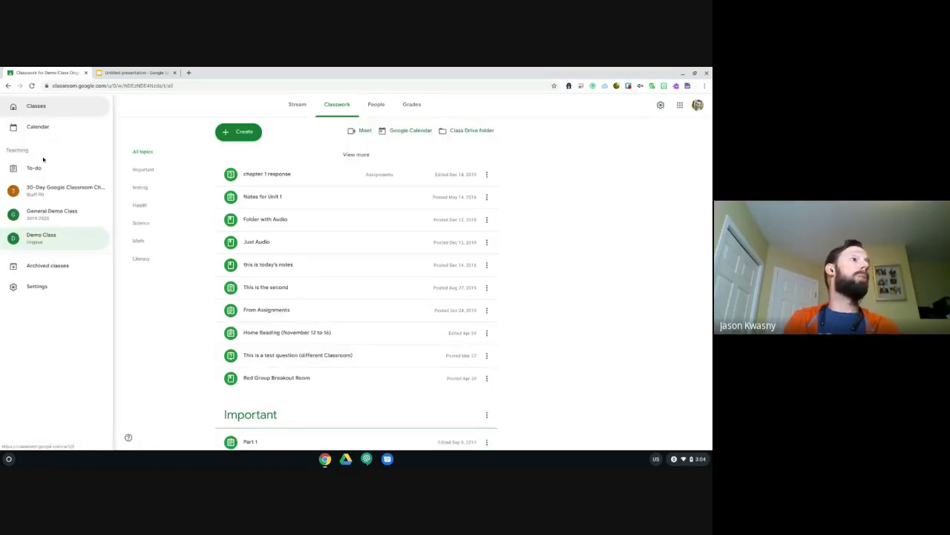
click(44, 212)
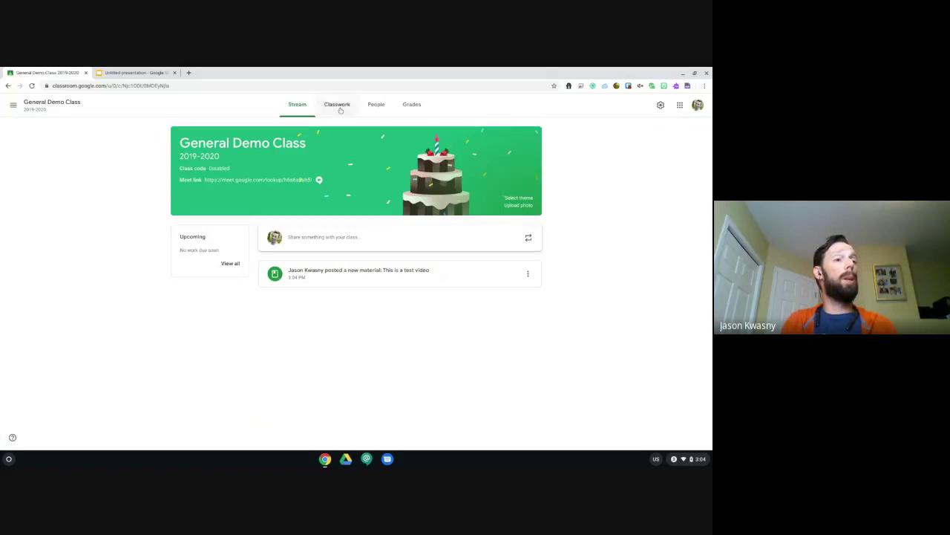
click(338, 104)
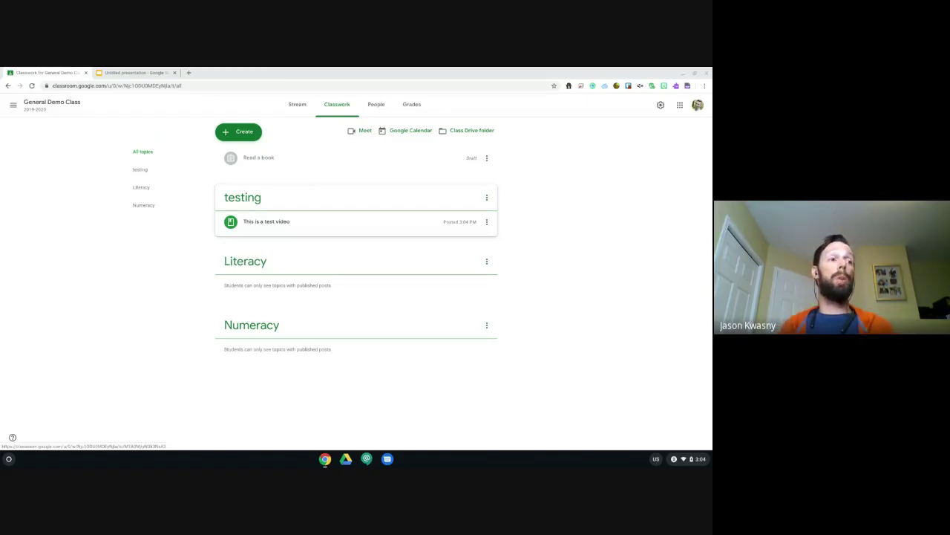
Step: Edit General Demo Class's "This is a test video" material to remove the attached YouTube video, and save the change
click(254, 220)
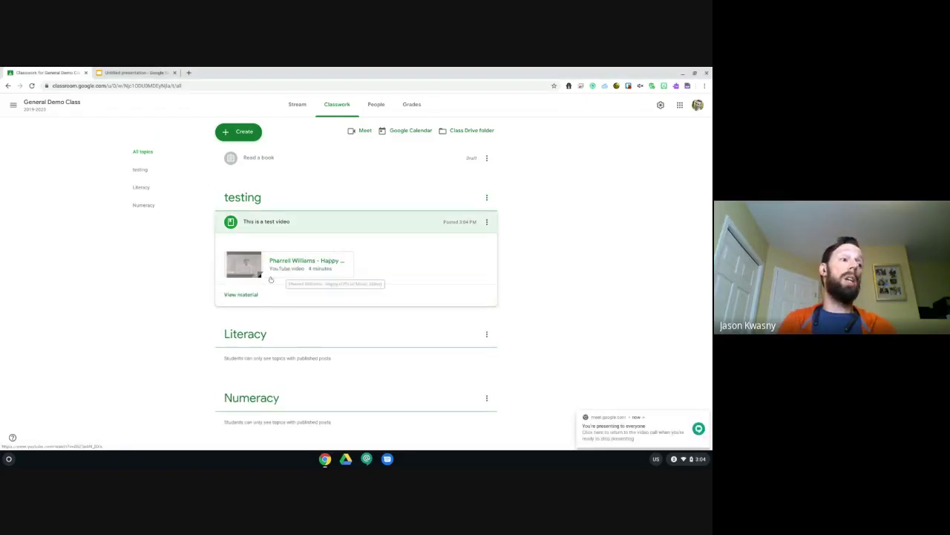
click(244, 296)
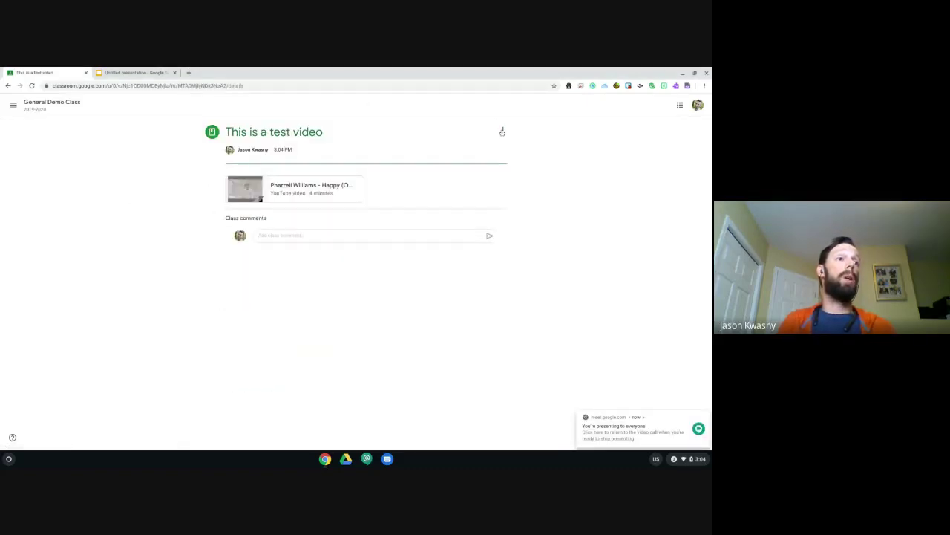
click(502, 130)
click(492, 146)
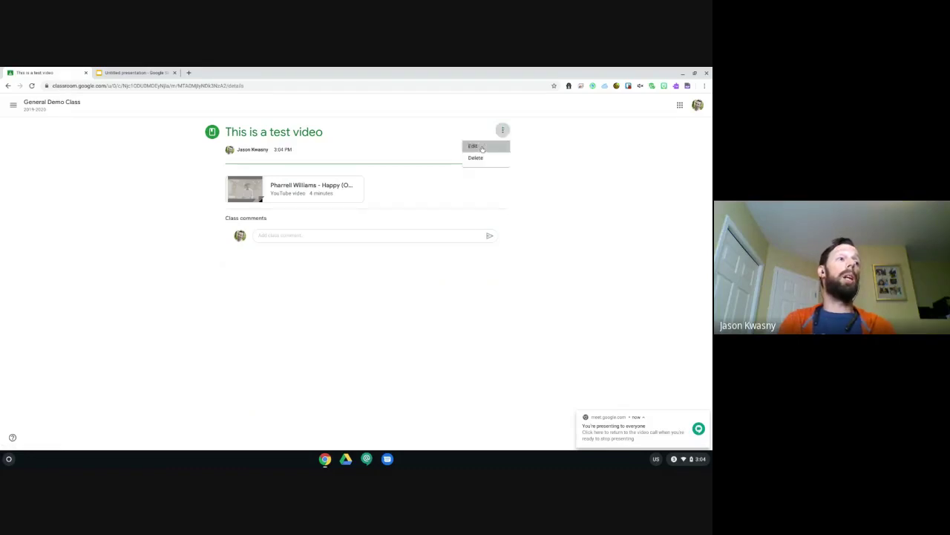
click(557, 238)
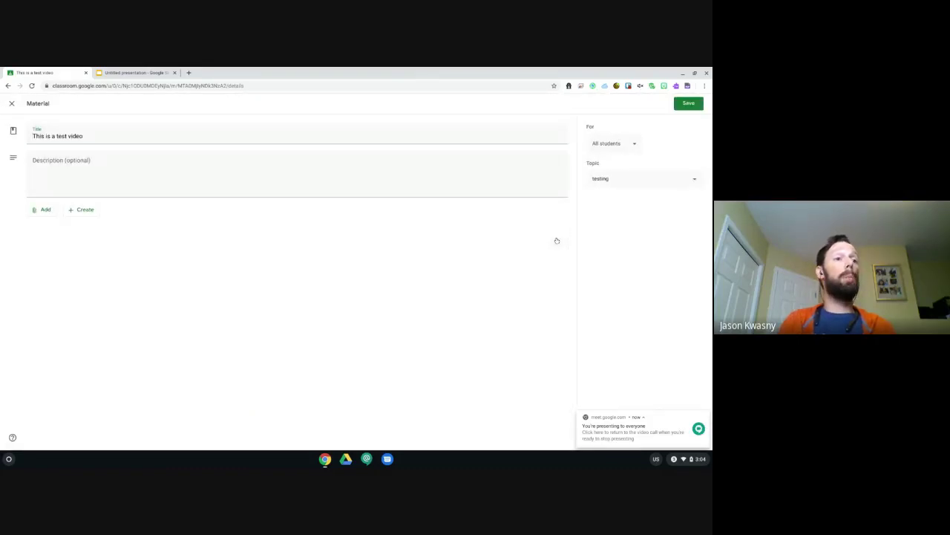
click(687, 104)
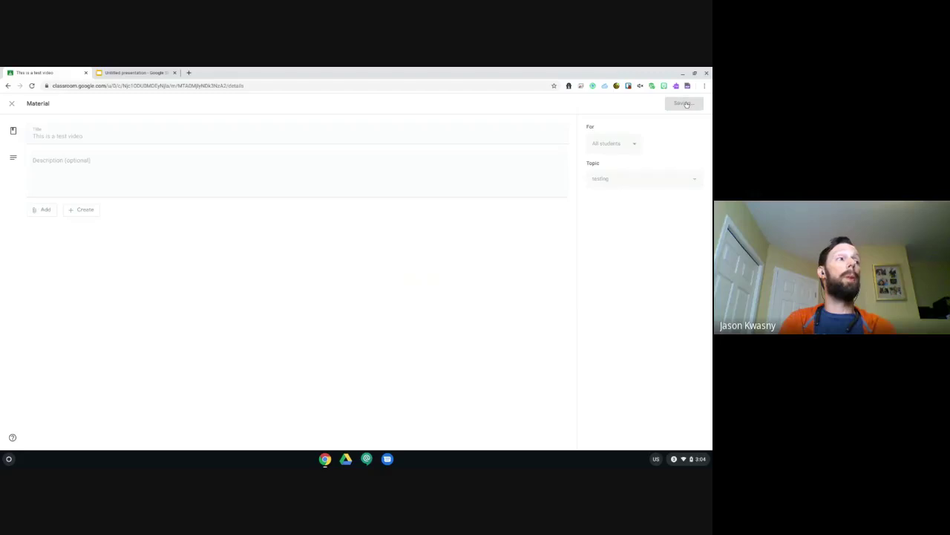
Step: Open Demo Class's copy of "This is a test video" under the "testing" topic to check its attachment
click(13, 106)
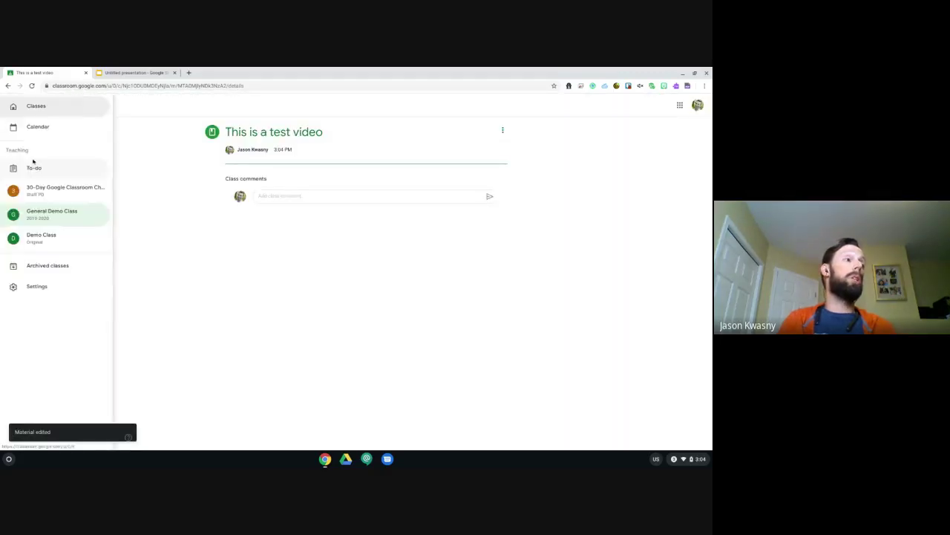
click(32, 237)
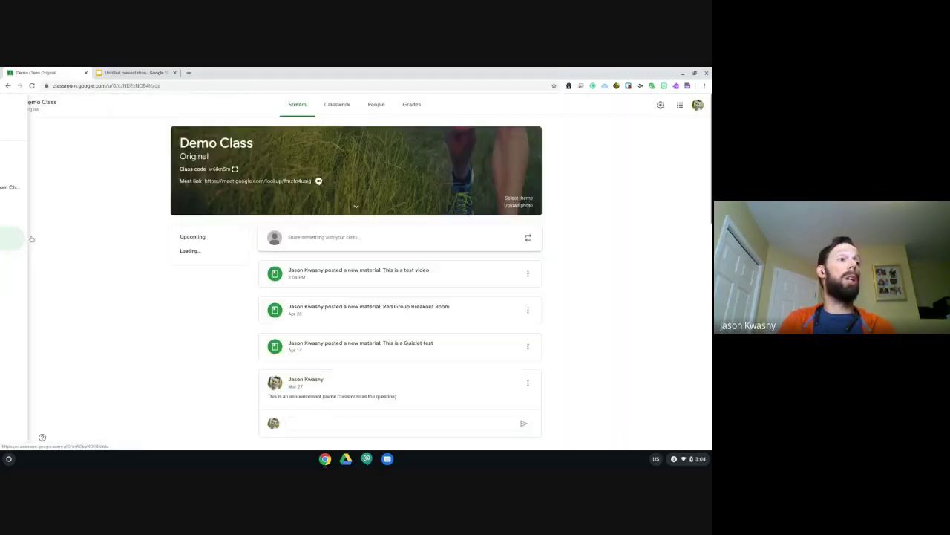
click(337, 105)
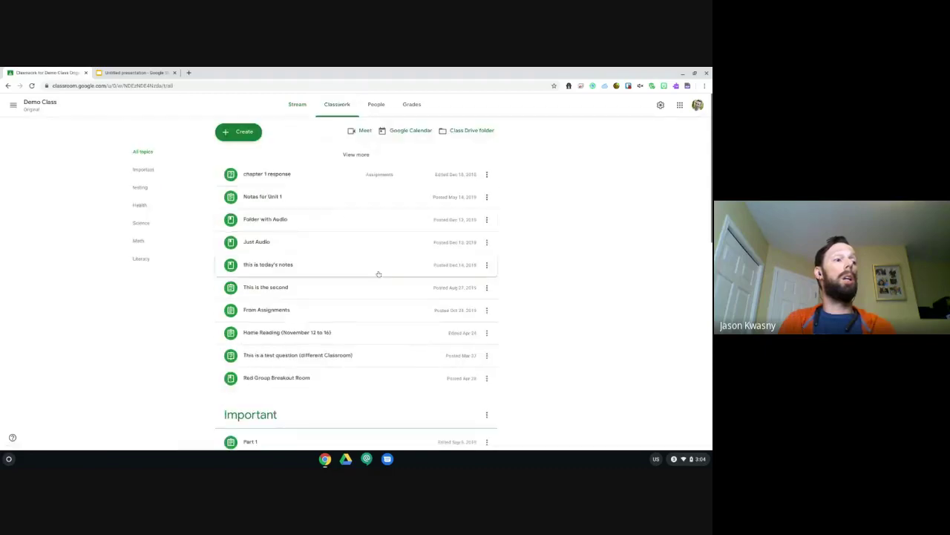
scroll(317, 402, down, 3)
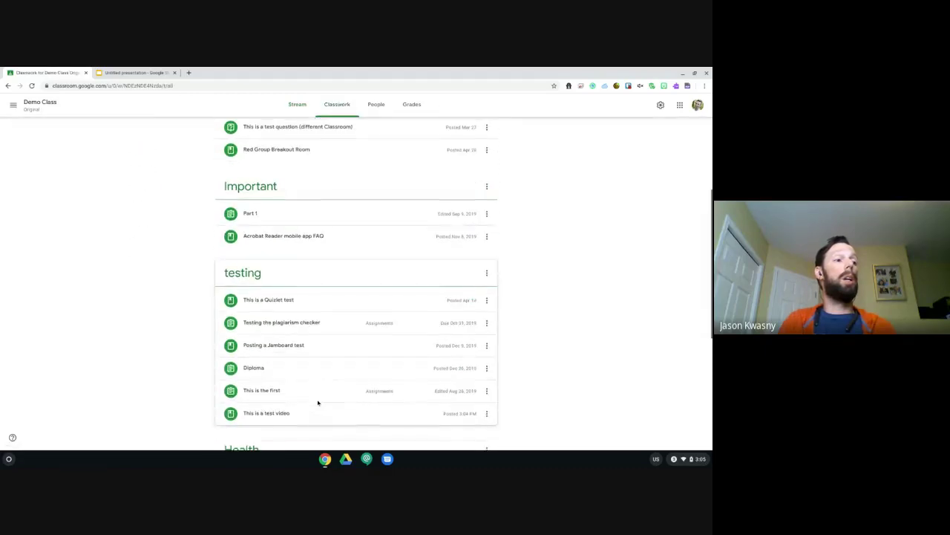
click(314, 414)
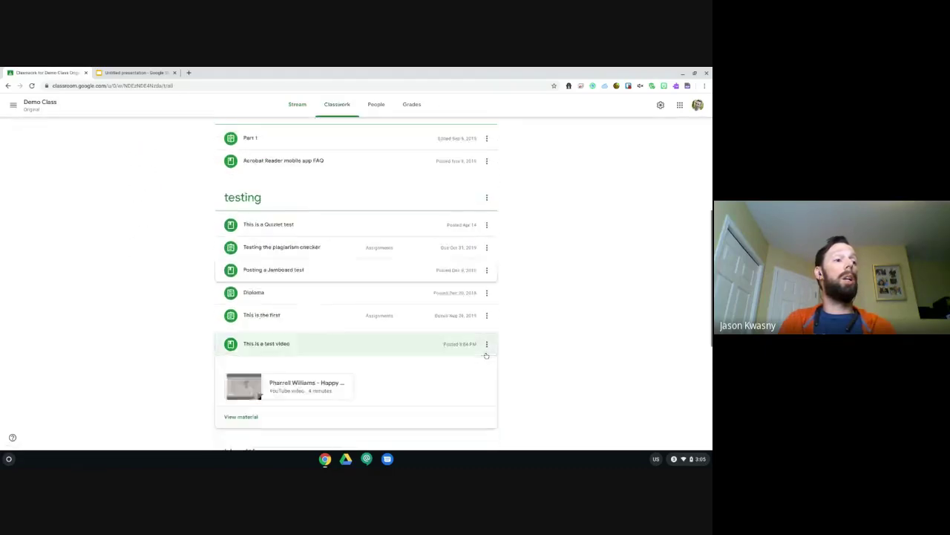
click(260, 353)
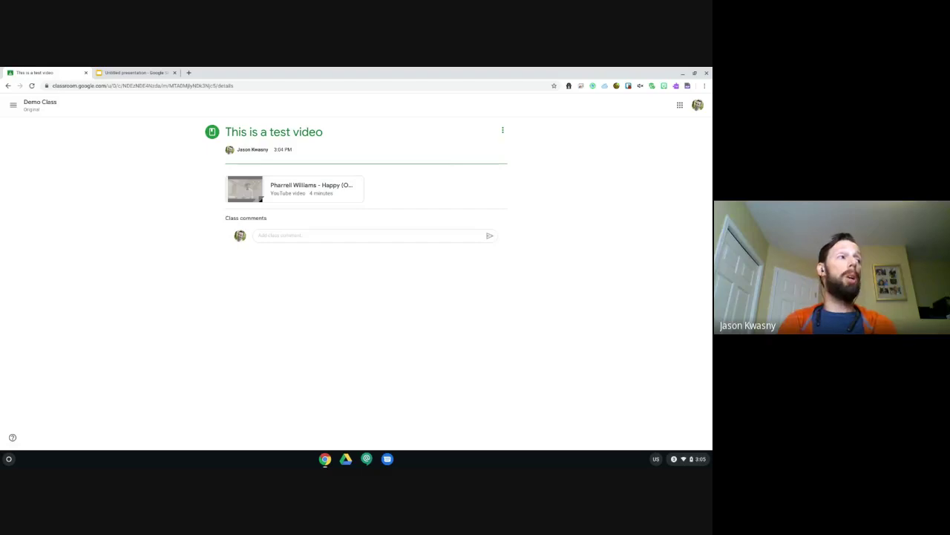
Step: Return to Demo Class's Classwork page and start reusing an existing post
click(41, 102)
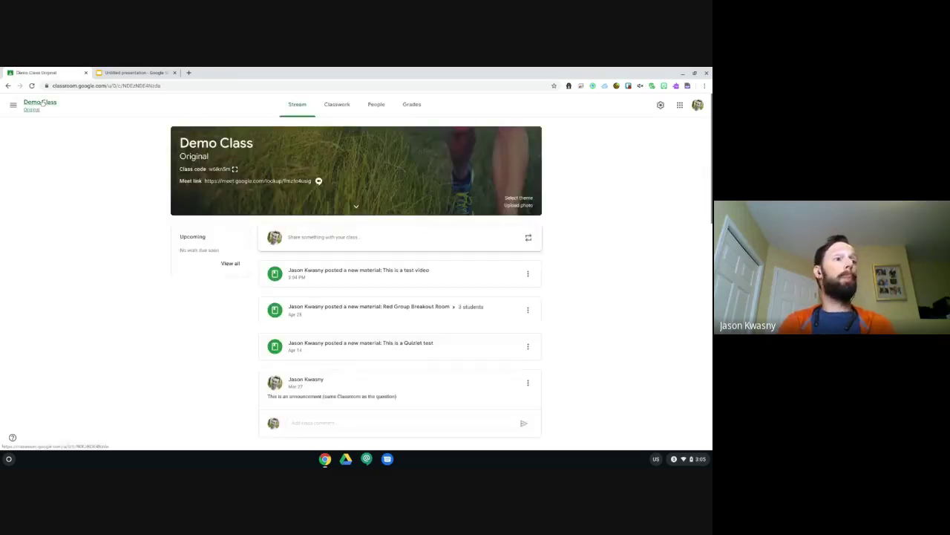
click(336, 104)
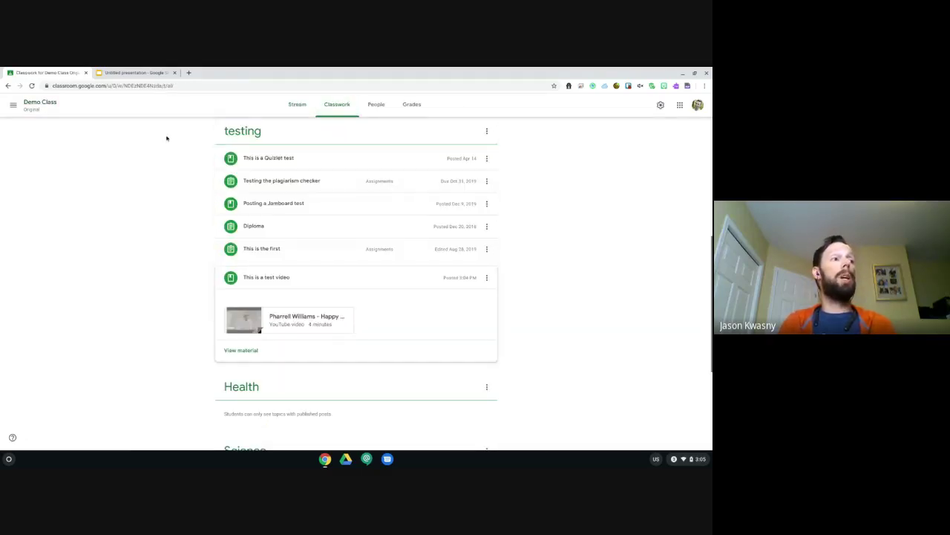
scroll(187, 309, up, 2)
scroll(188, 309, up, 3)
click(239, 132)
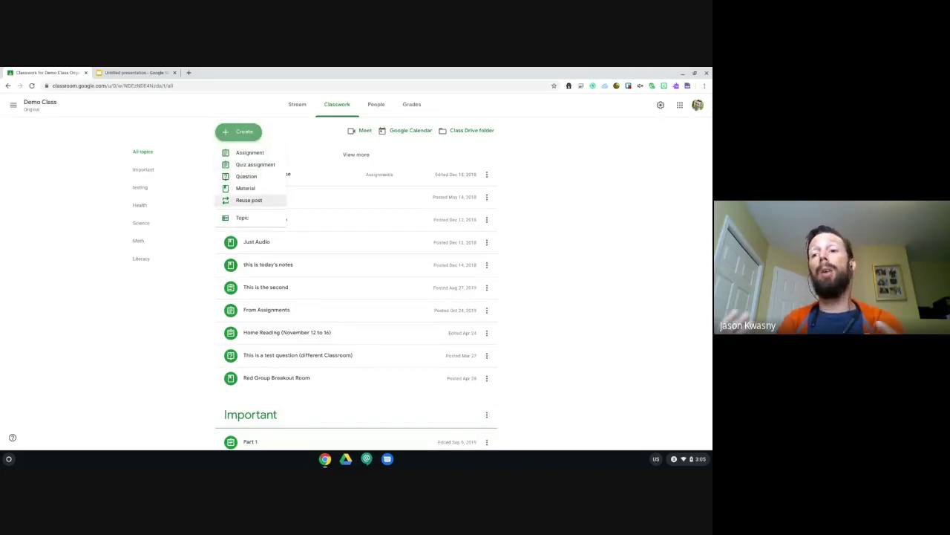
click(250, 201)
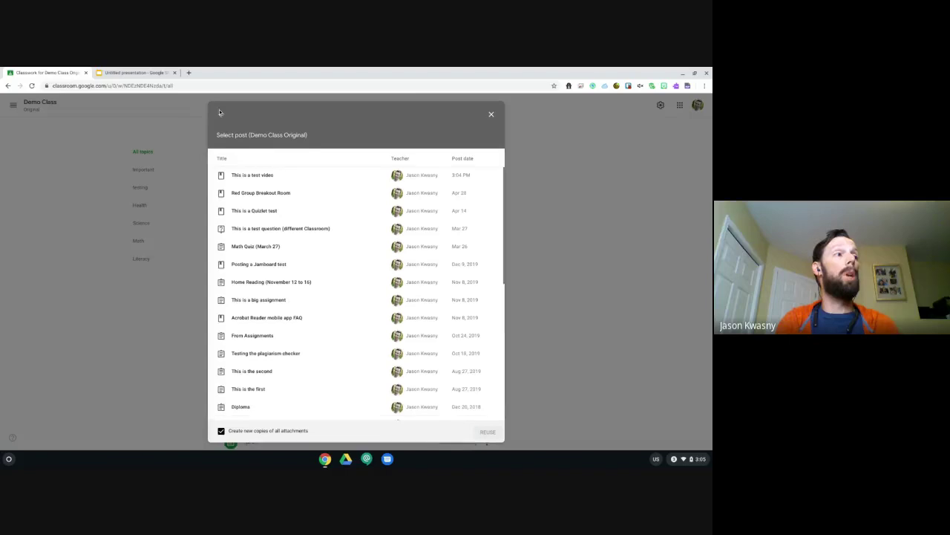
Step: Reuse the "Adobe Scan Help" post from the archived "Tools to assist with Mathematics on a Chromebook" class, and close the material without posting
click(221, 116)
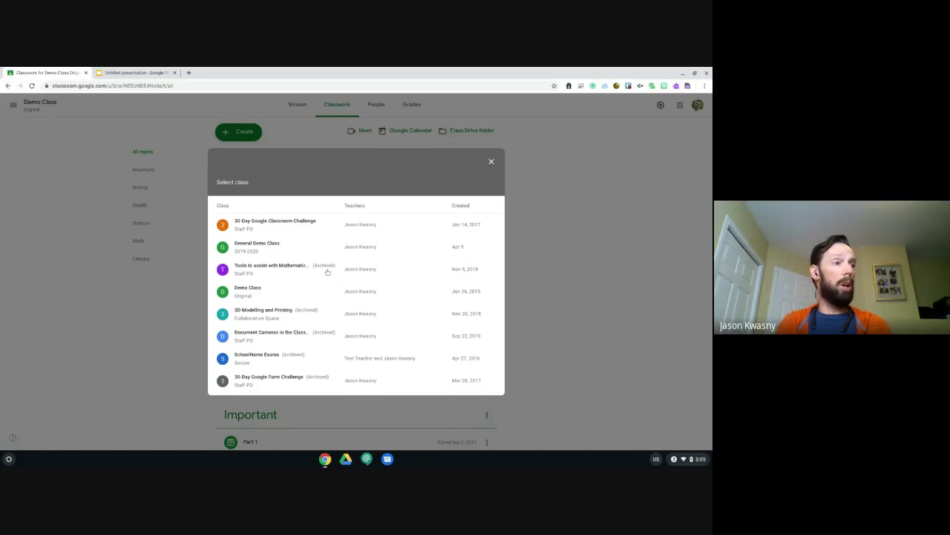
click(285, 271)
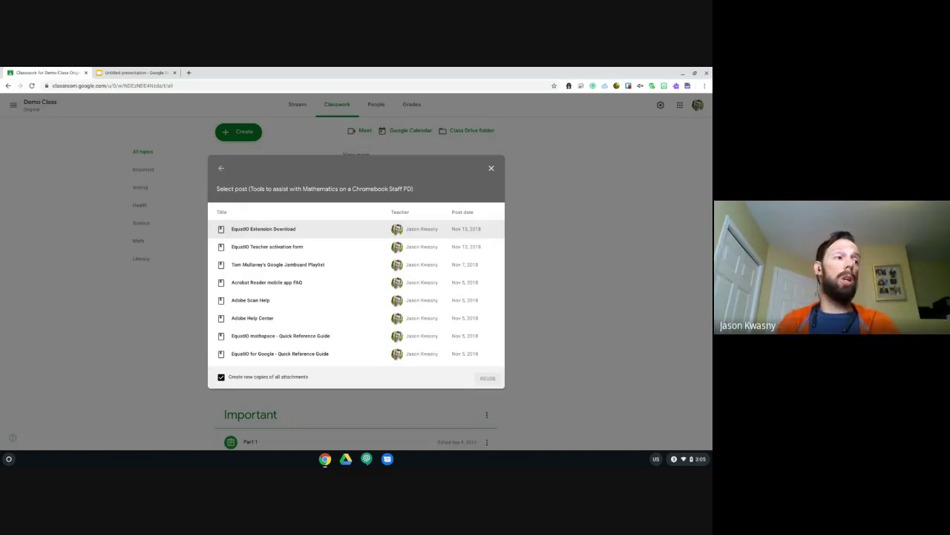
click(260, 301)
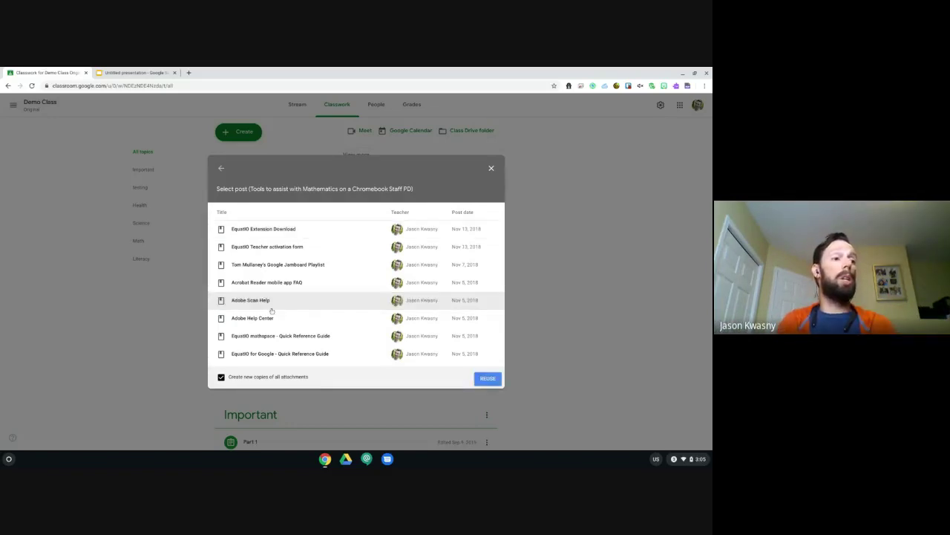
click(489, 379)
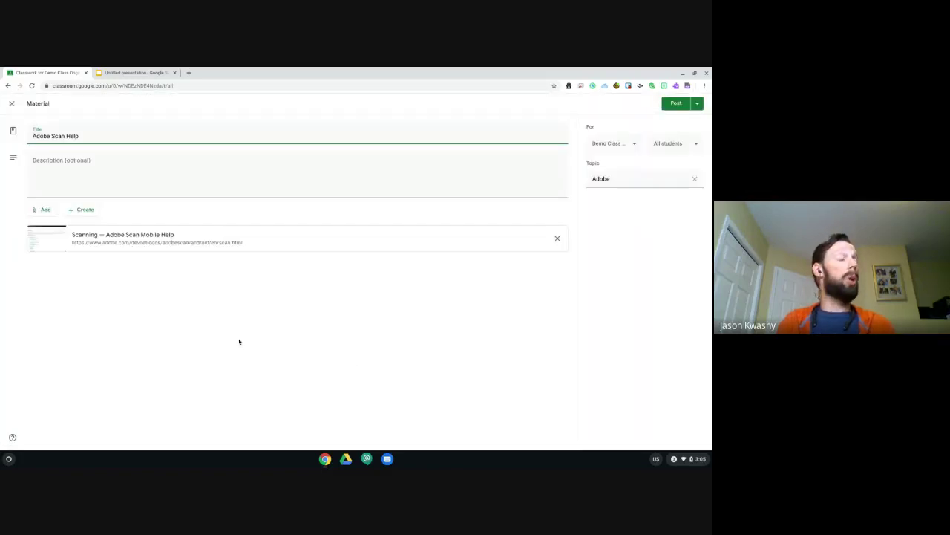
click(12, 104)
Step: Reuse "Adobe Scan Help" from the archived mathematics tools class a second time, creating new copies of all attachments
click(238, 132)
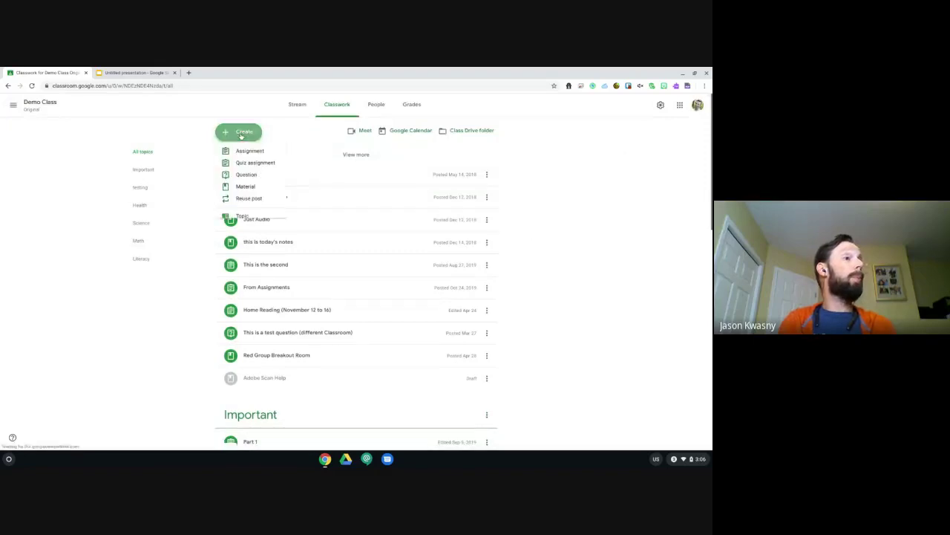
click(247, 201)
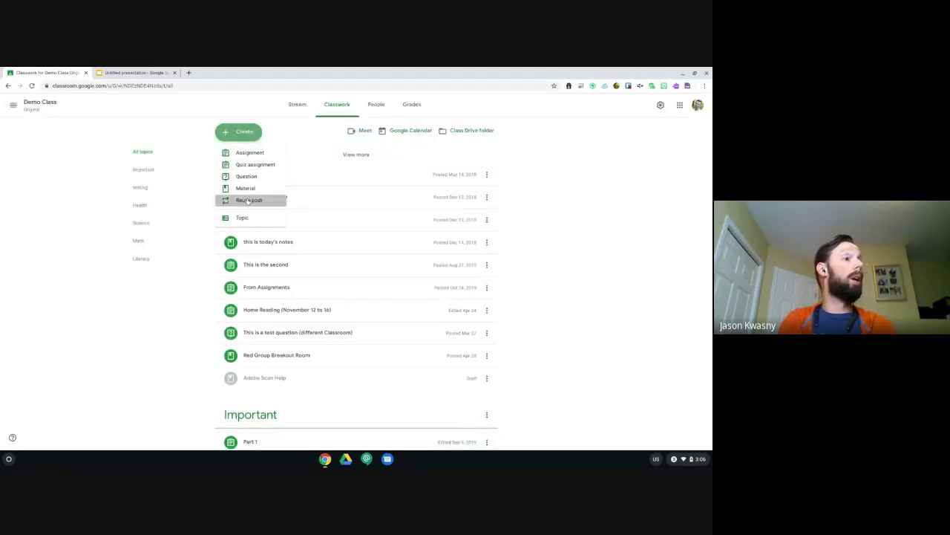
click(281, 299)
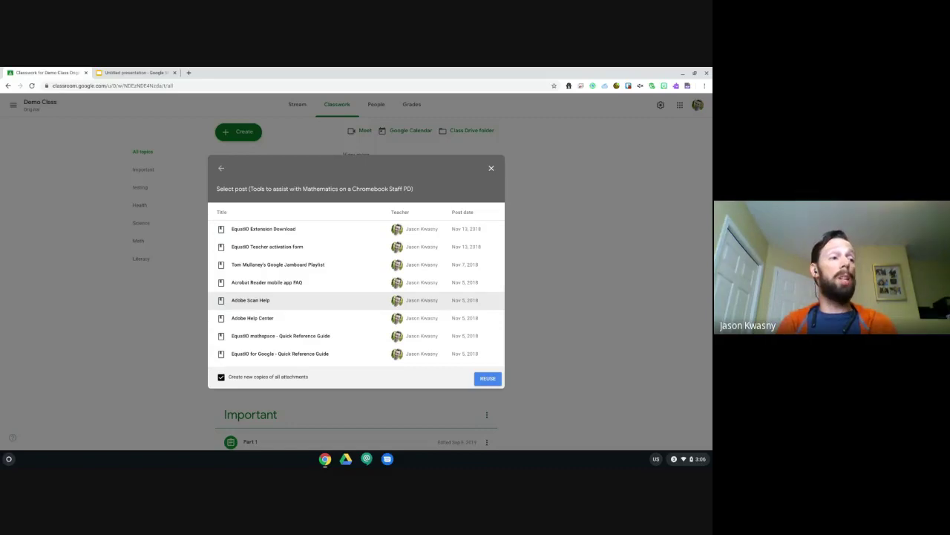
click(488, 380)
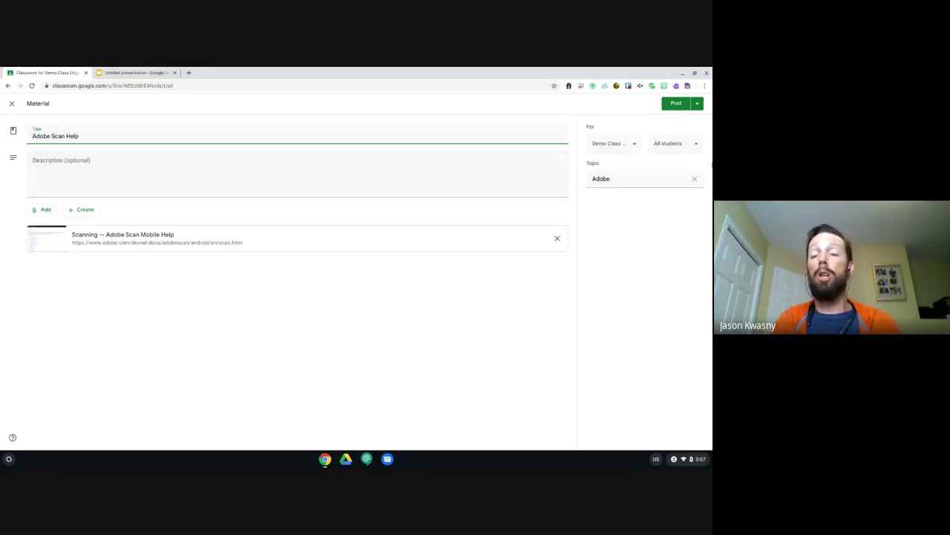
Step: Clear the Adobe topic from the reused material, view the available topics, and close the material without posting
click(696, 179)
click(697, 180)
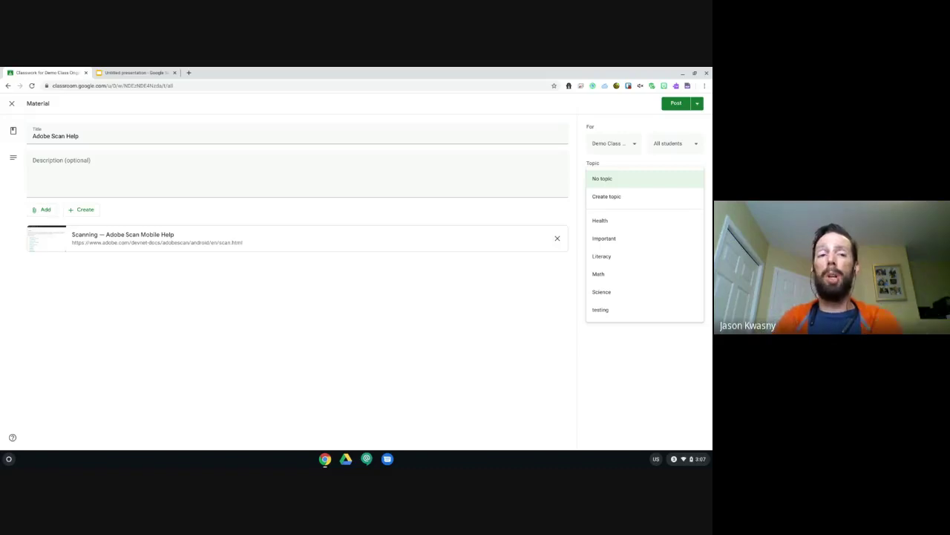
click(12, 103)
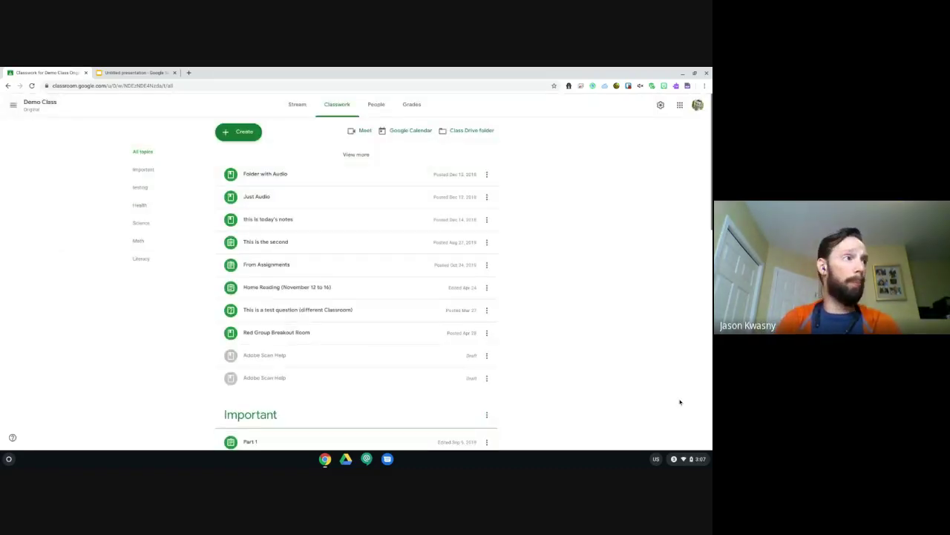
Step: Switch to the Google Slides presentation, read the third slide's question about scheduled assignments, and return to Google Classroom
click(130, 72)
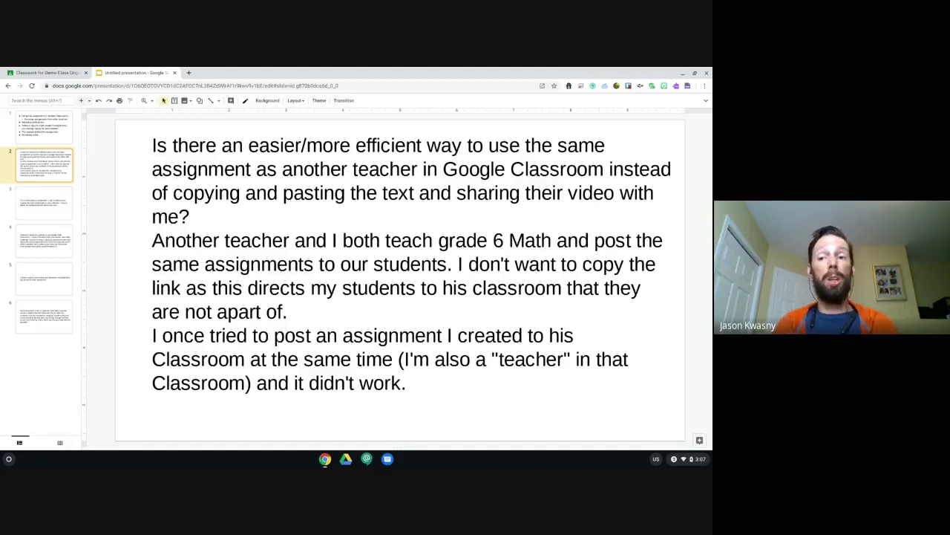
click(25, 207)
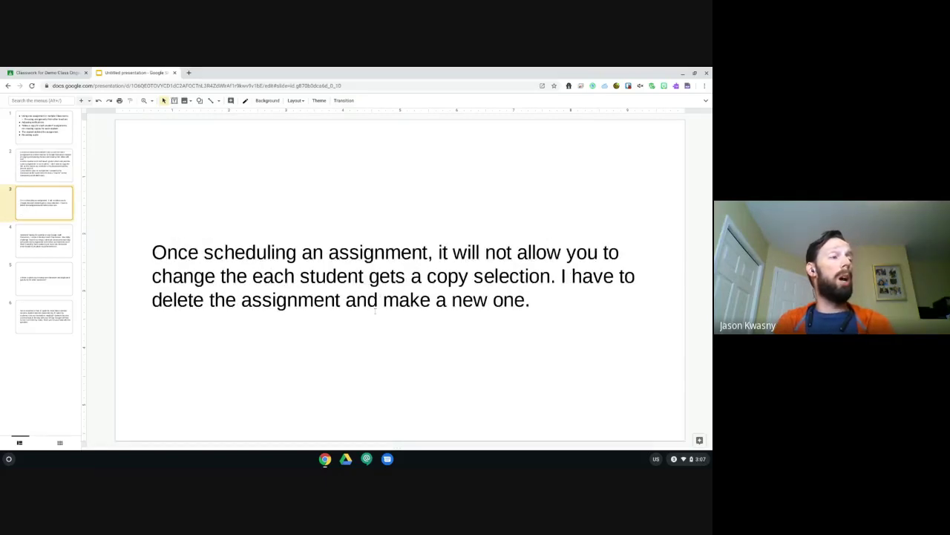
click(40, 72)
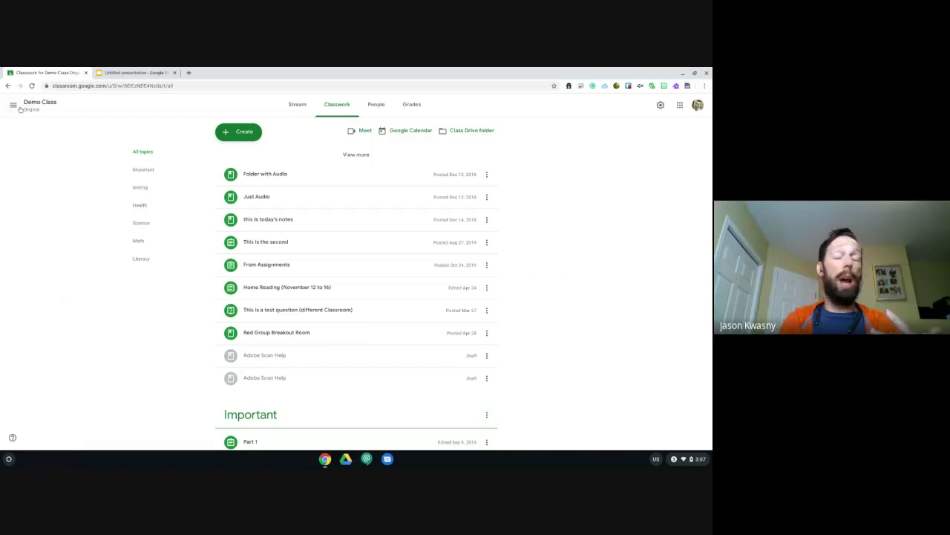
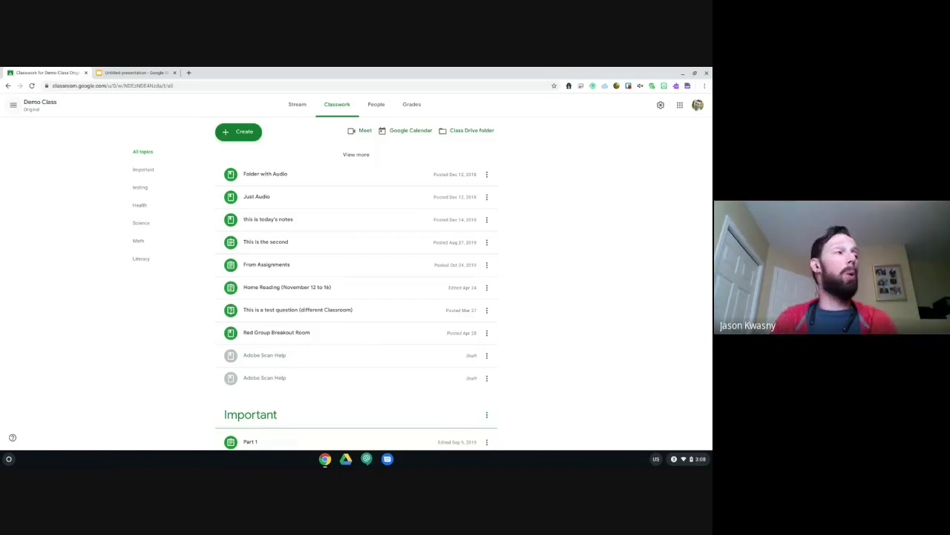
Step: In the Classroom settings, turn off the "Scheduled post published or failed" notification
click(13, 105)
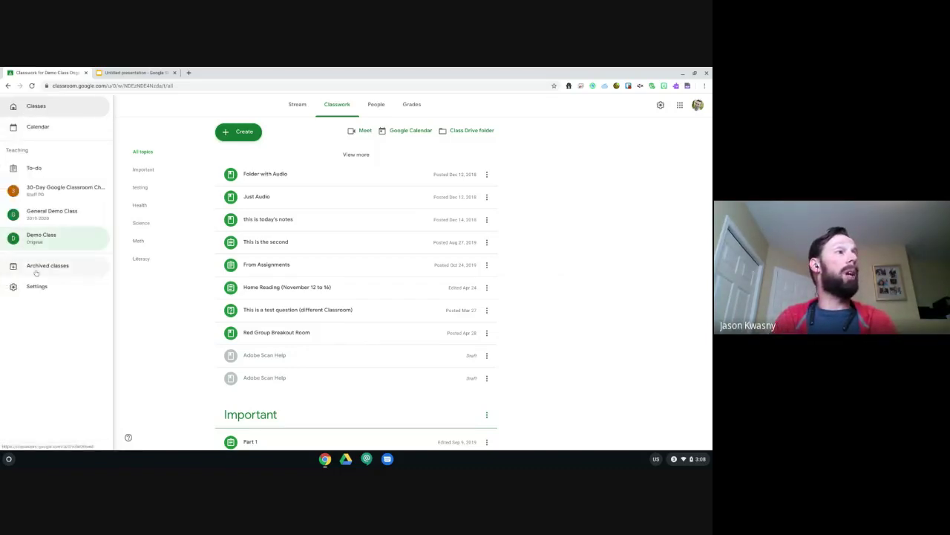
click(13, 104)
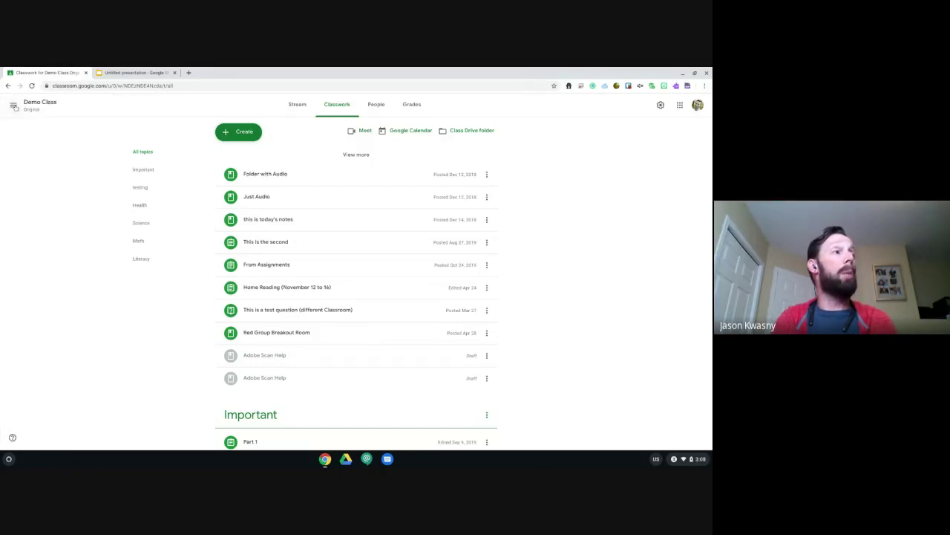
click(12, 105)
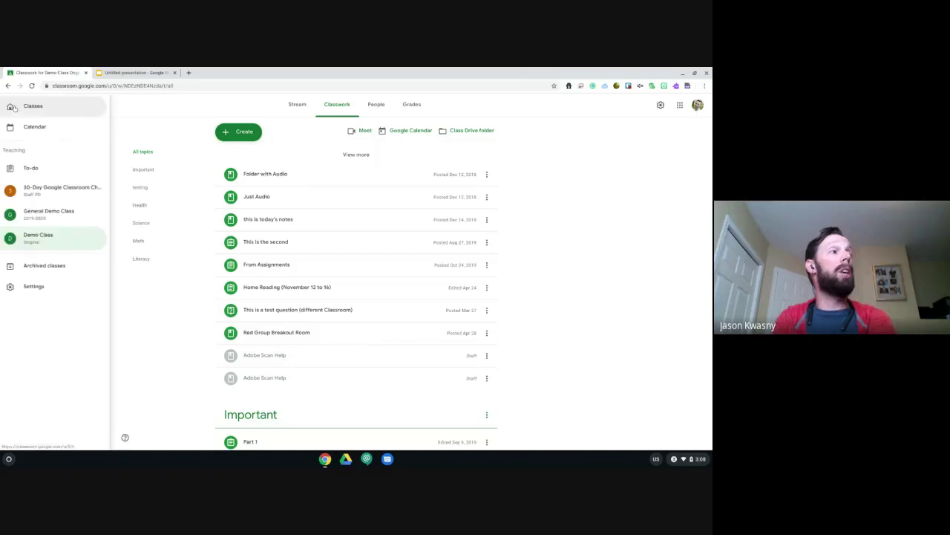
click(45, 282)
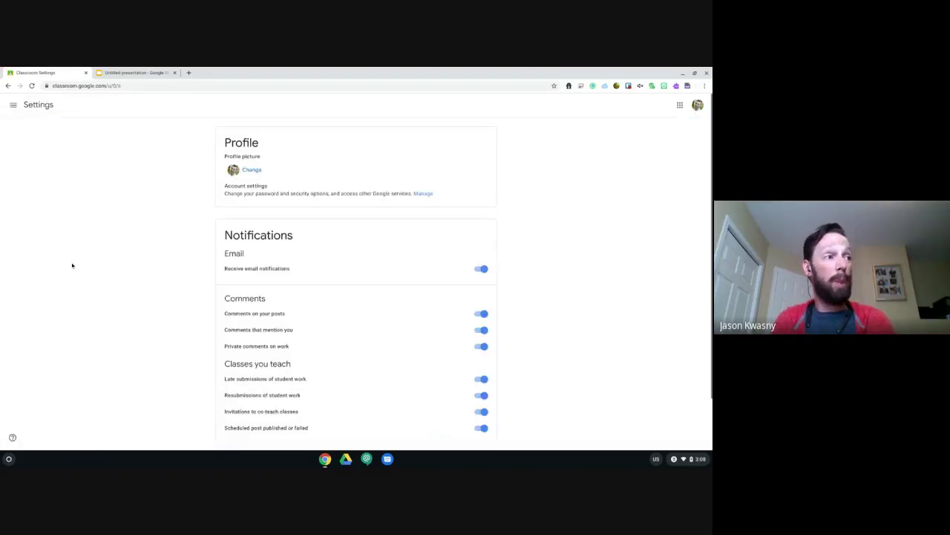
scroll(361, 191, down, 2)
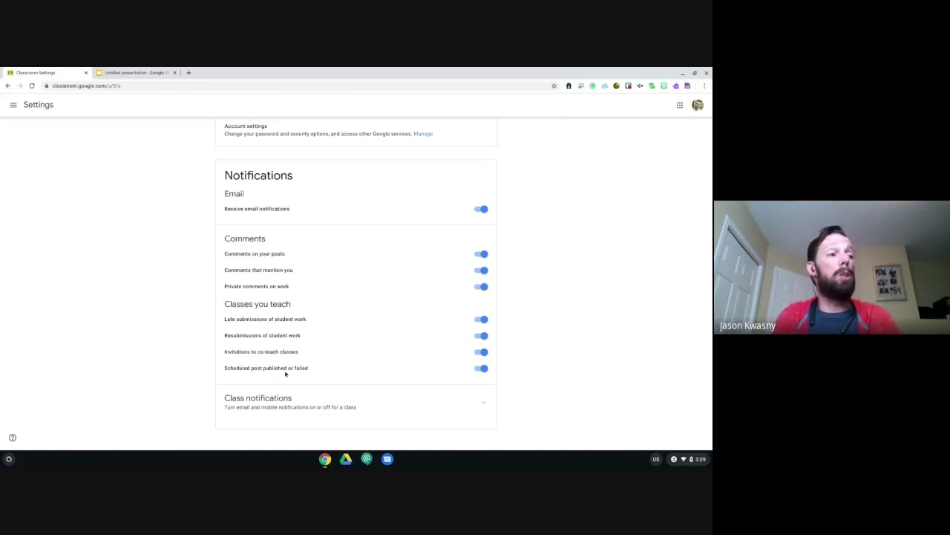
click(483, 369)
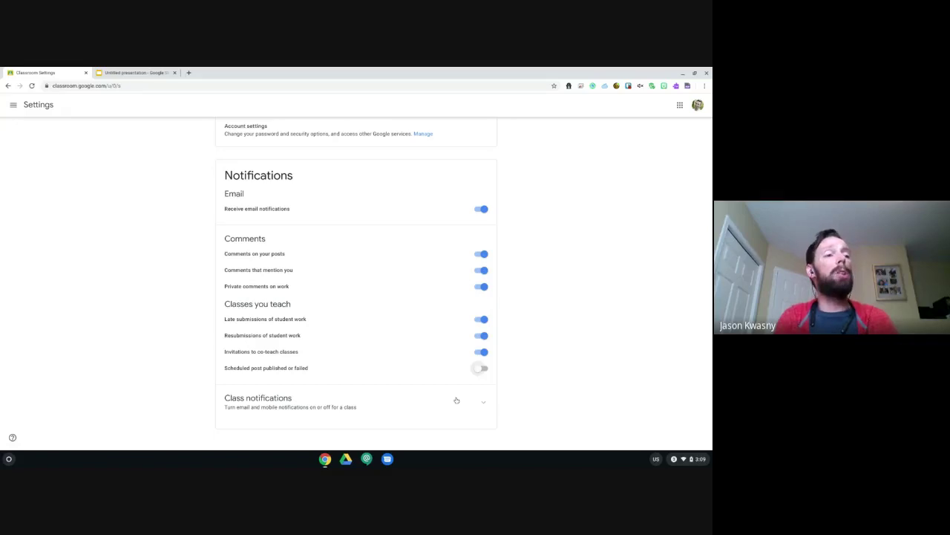
Step: Expand the class notifications and turn them off for the "30-Day Google Classroom Challenge" class
click(483, 403)
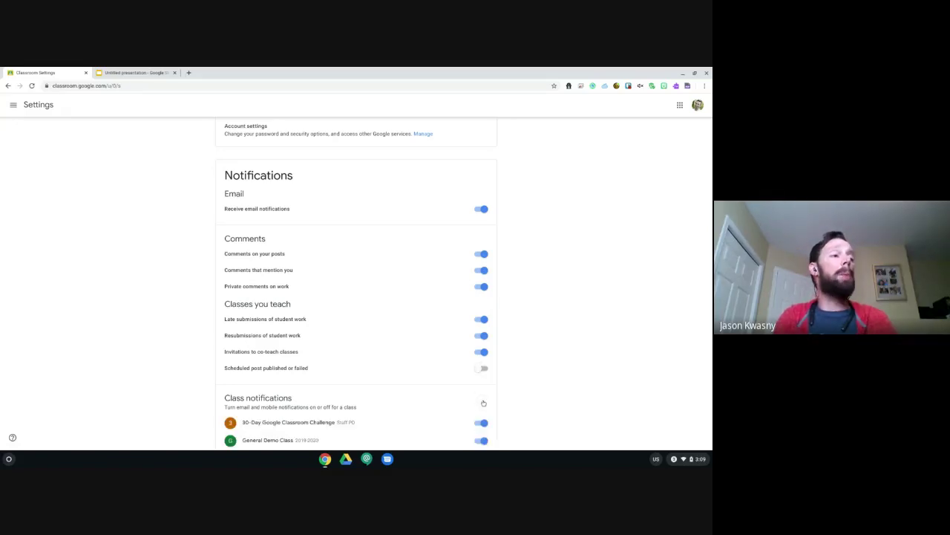
scroll(484, 402, down, 1)
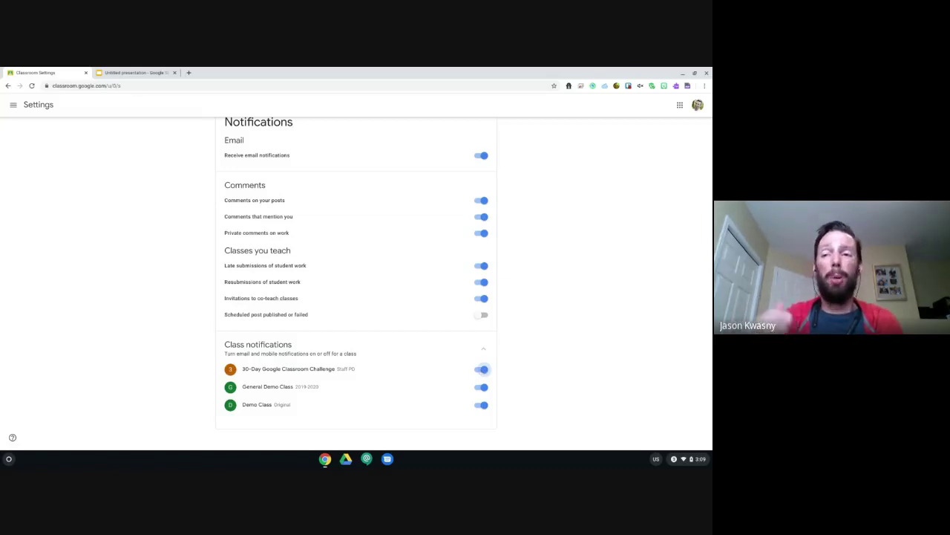
click(482, 369)
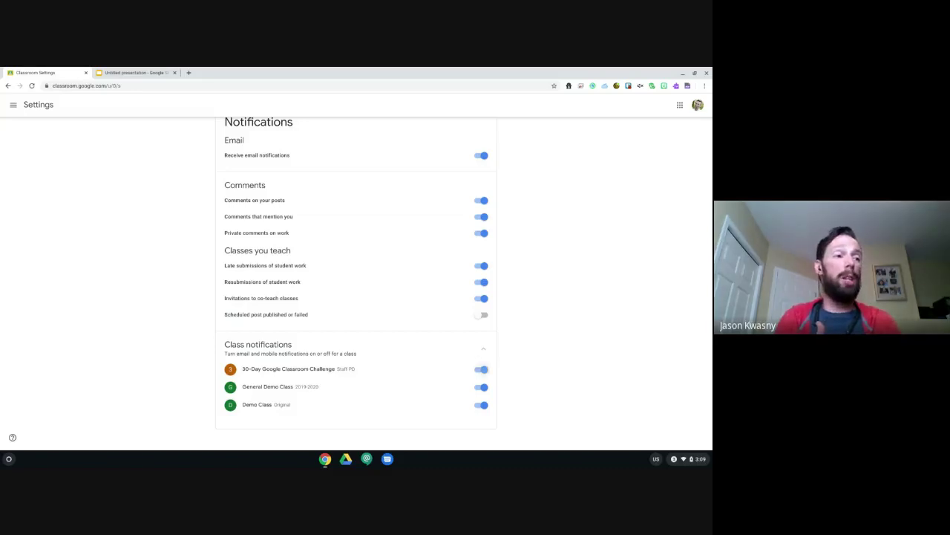
click(481, 369)
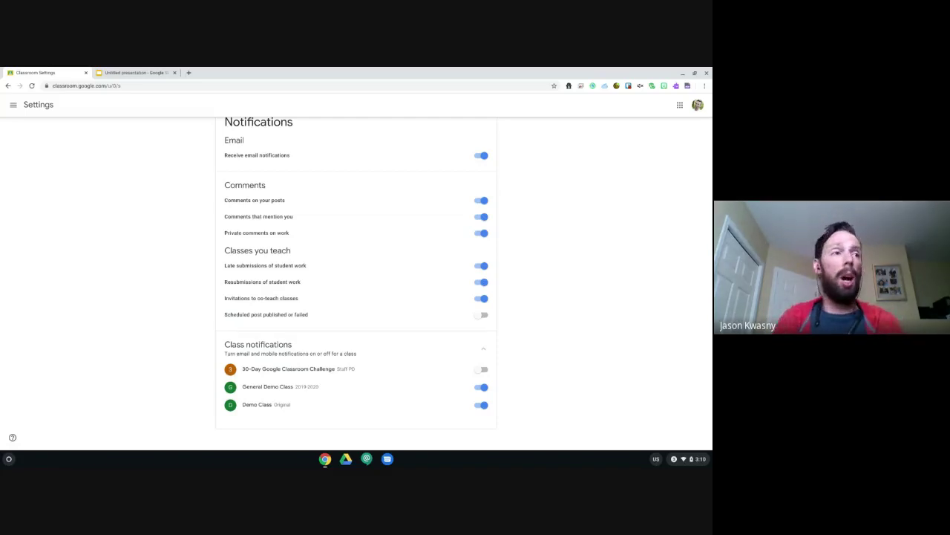
Step: Return to the Classroom class list, reread the third slide's question in Google Slides, and switch back to Google Classroom
scroll(356, 267, up, 3)
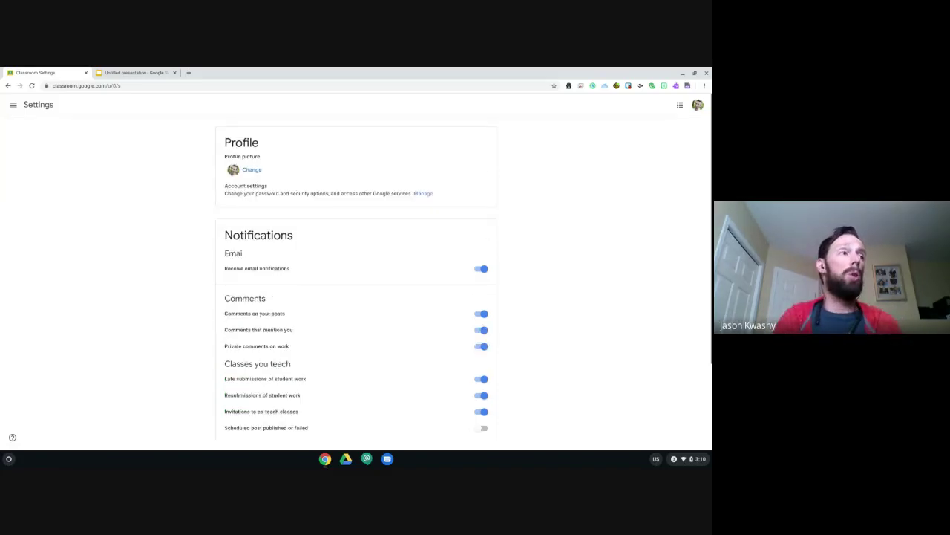
click(13, 105)
click(34, 108)
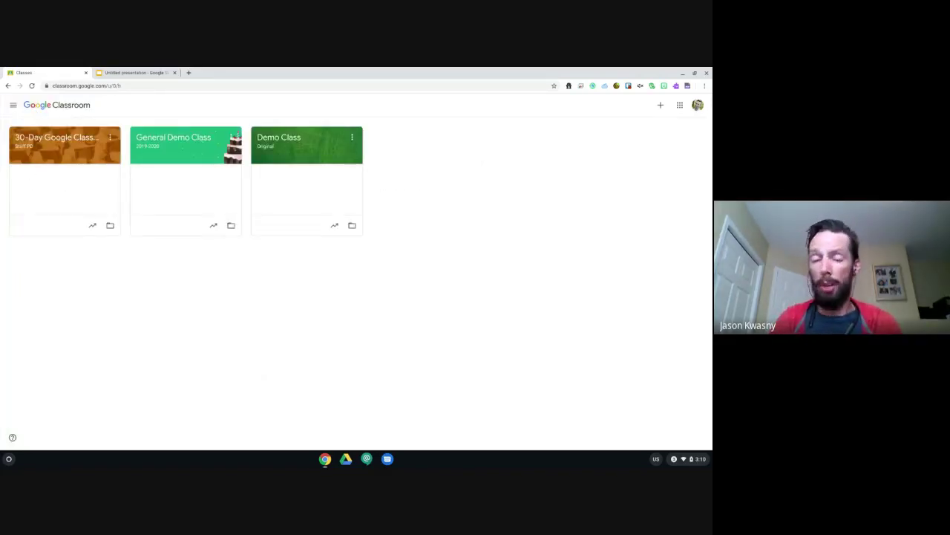
click(126, 72)
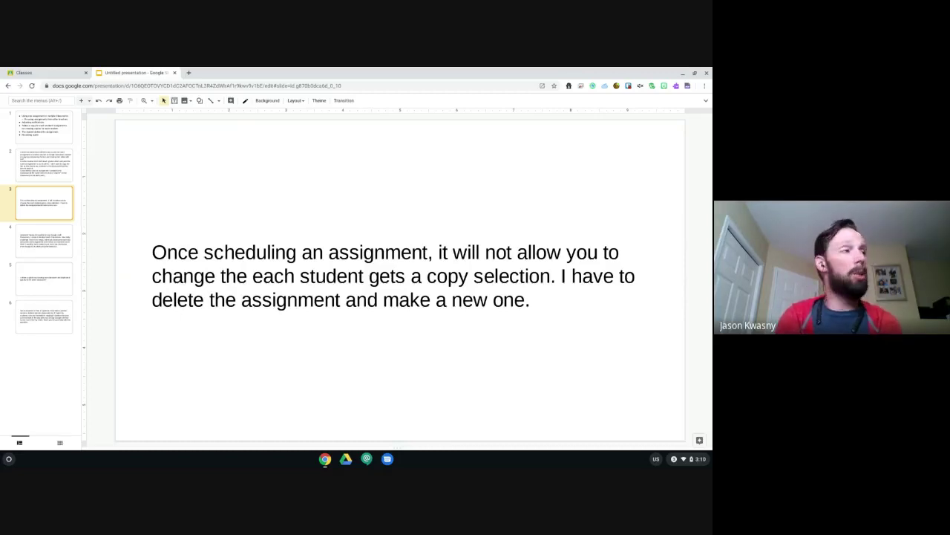
click(43, 72)
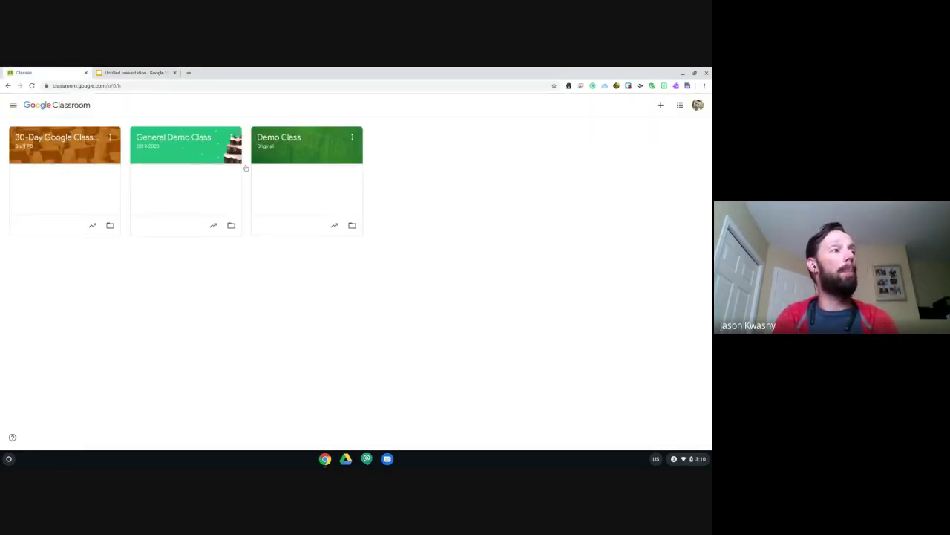
Step: Start a new assignment in the Demo Class classwork and title it "kjskjhzdfjkhzsdf"
click(297, 140)
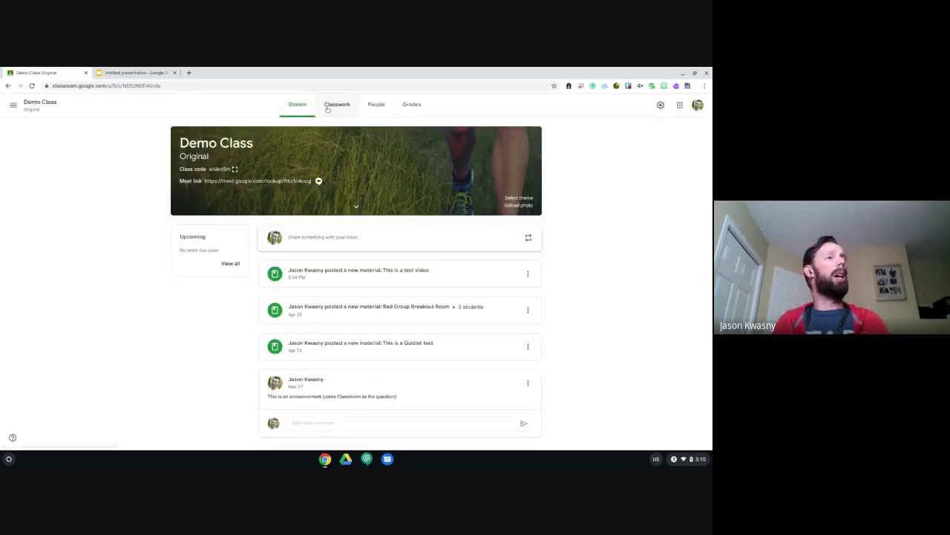
click(337, 104)
click(238, 132)
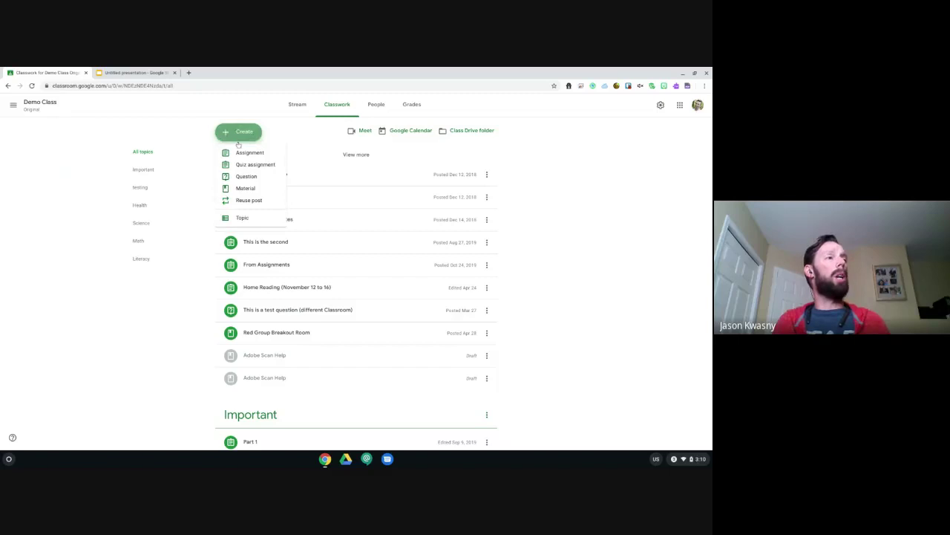
click(238, 152)
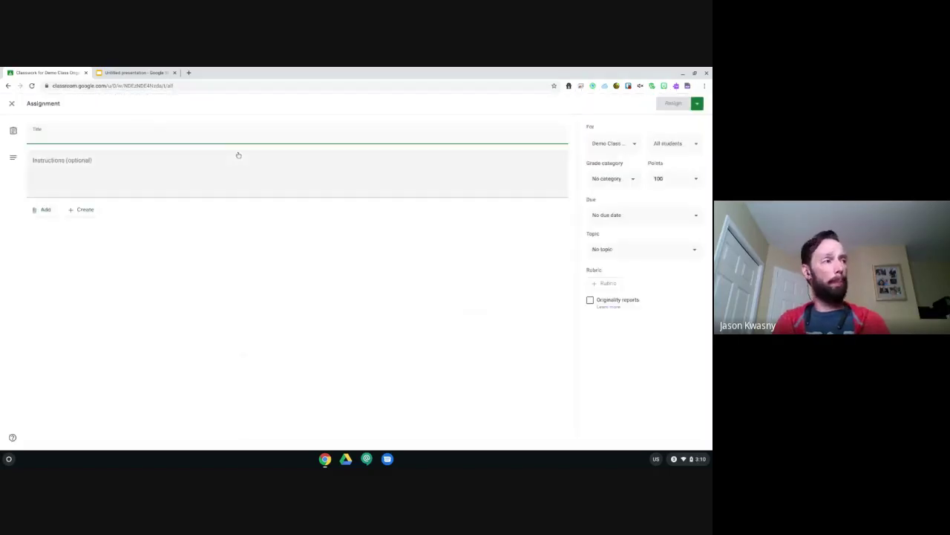
text(kjskjhzdfjkhzsdf)
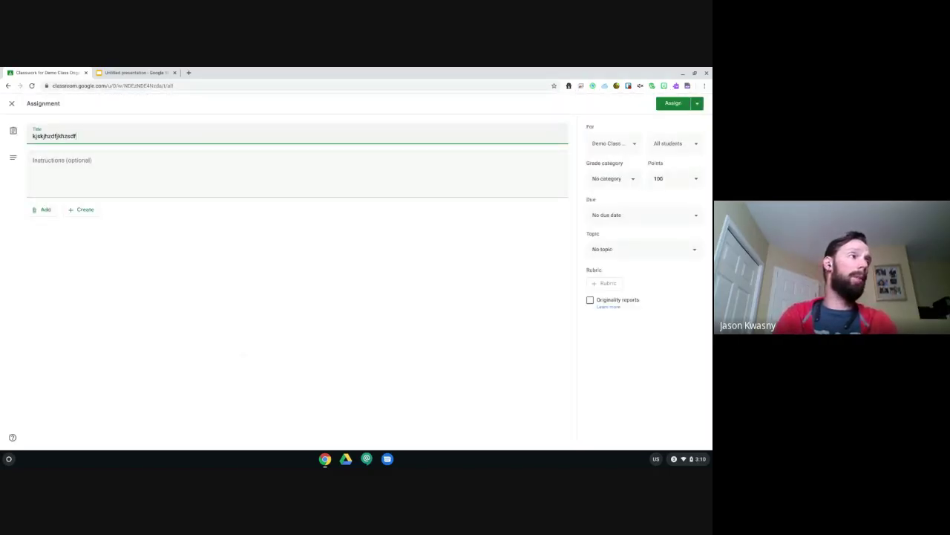
Step: Attach the "Untitled presentation" file from Google Drive to the new assignment
click(49, 212)
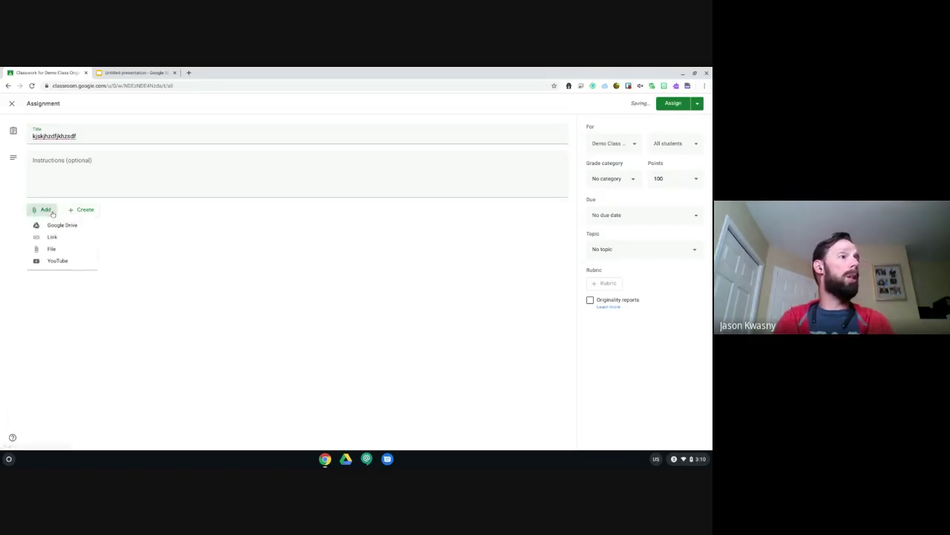
click(54, 225)
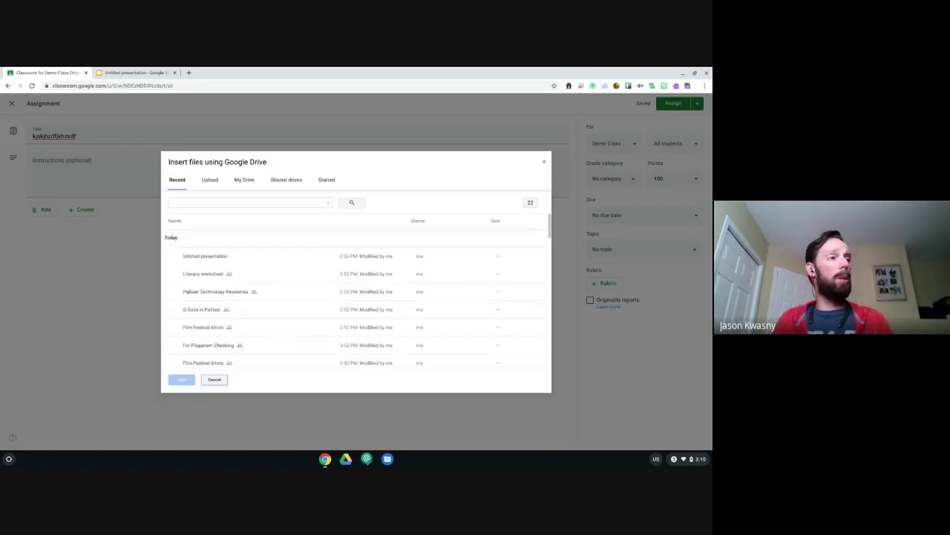
click(215, 258)
double_click(215, 257)
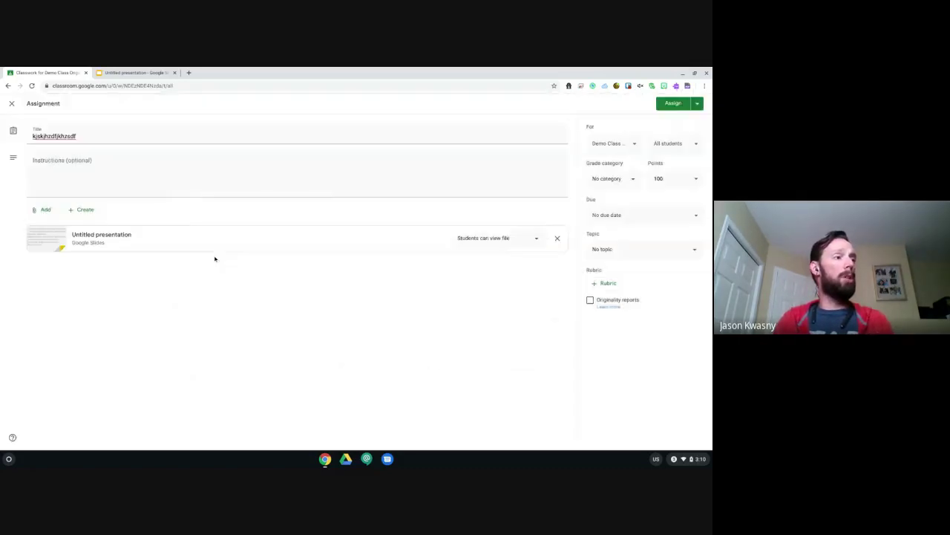
Step: Review the attachment's student access options, keep "Students can view file", and assign the work without a grade category
click(535, 238)
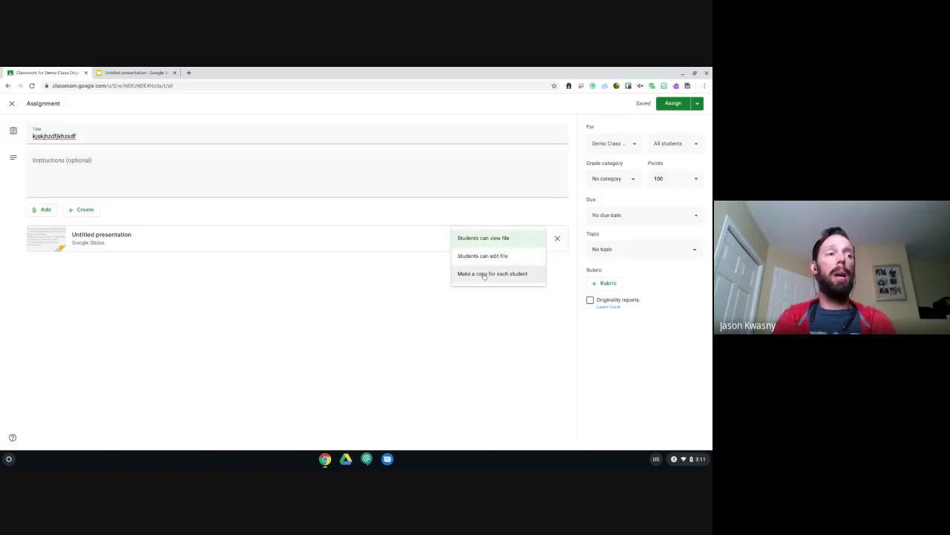
click(487, 320)
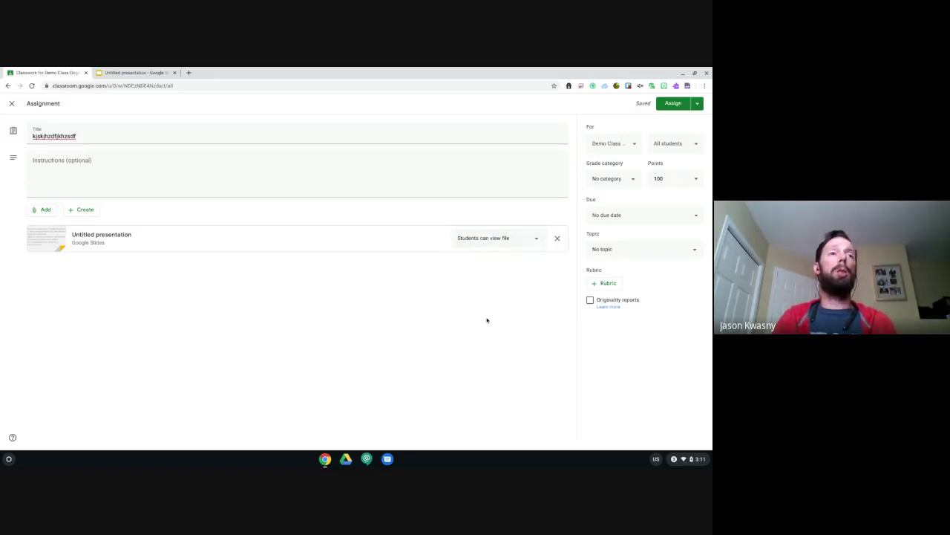
click(671, 104)
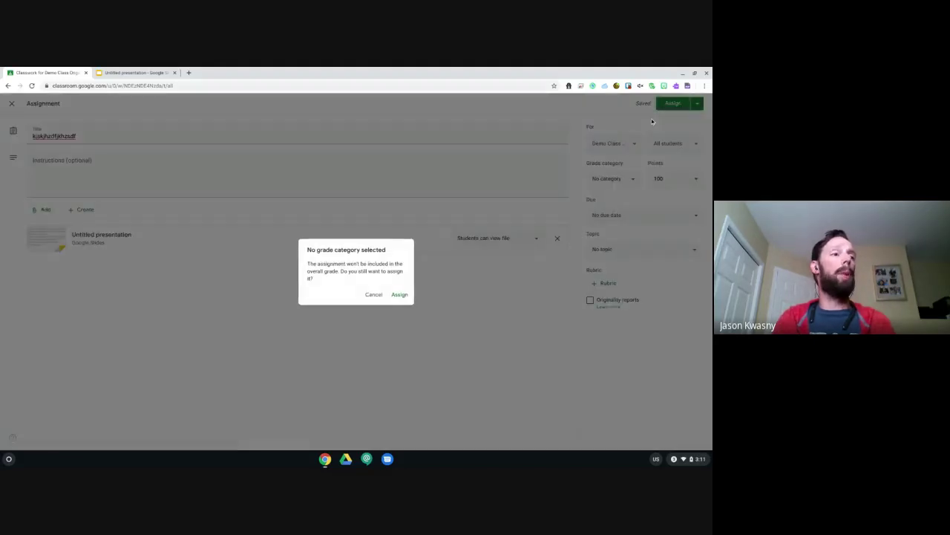
click(394, 296)
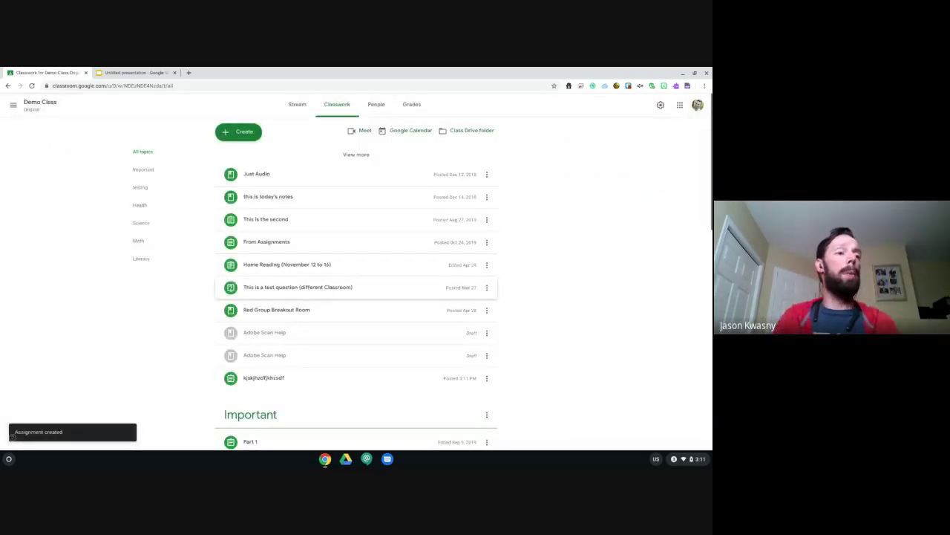
Step: Open the posted "kjskjhzdfjkhzsdf" assignment for editing and examine which student access options its attachment offers
click(487, 378)
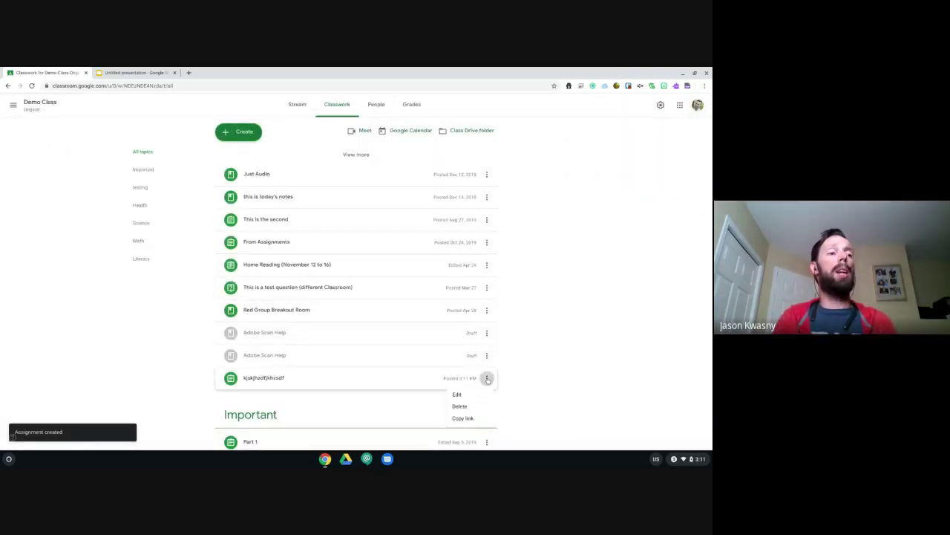
click(470, 396)
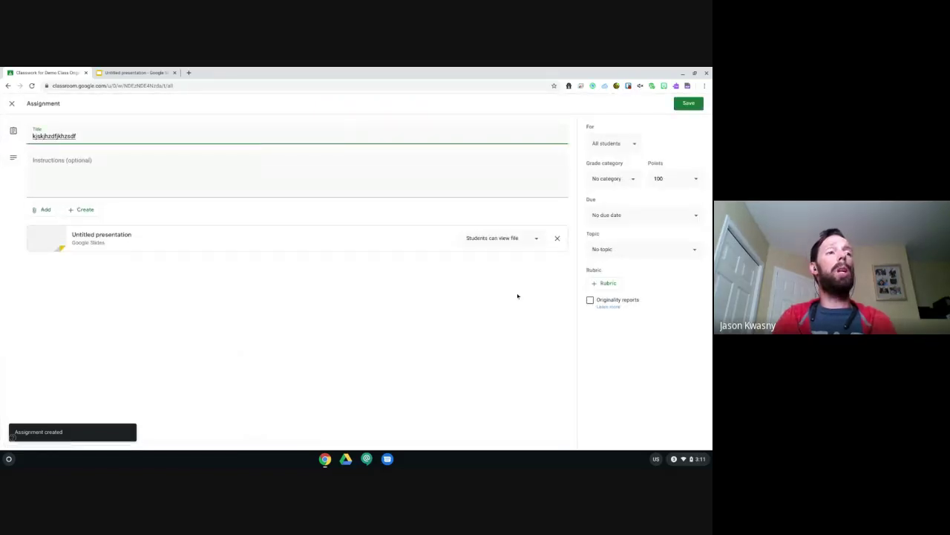
click(536, 239)
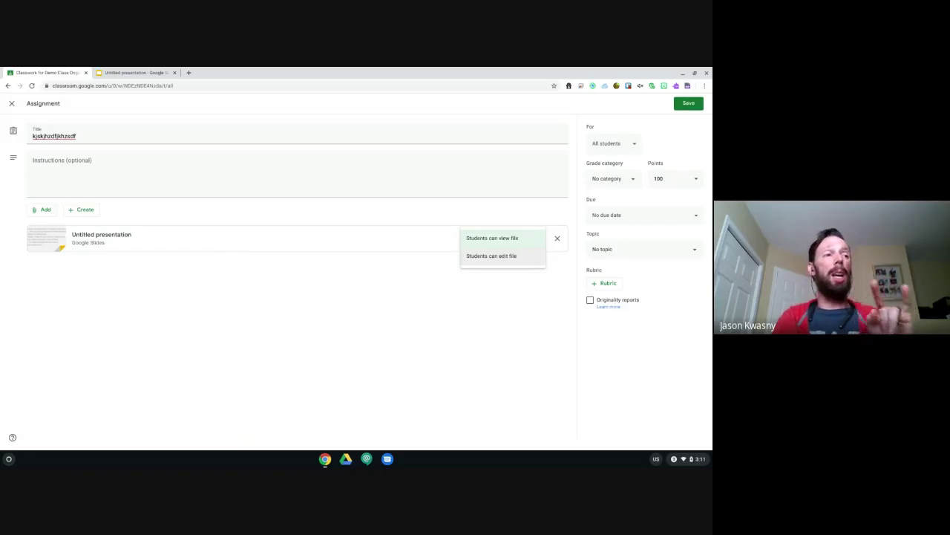
click(496, 280)
Step: Remove the attached presentation, add "Untitled presentation" again from Google Drive, and check its student access options
click(558, 238)
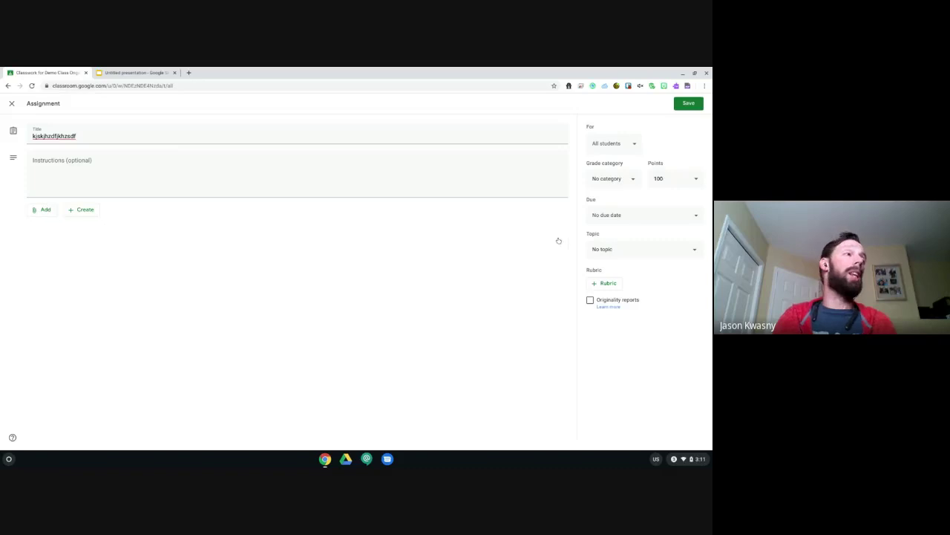
click(43, 210)
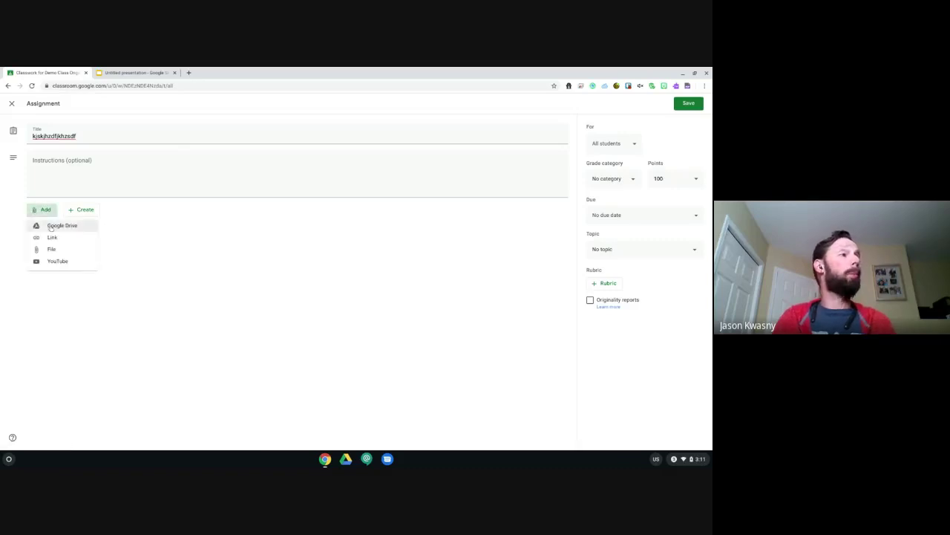
click(51, 227)
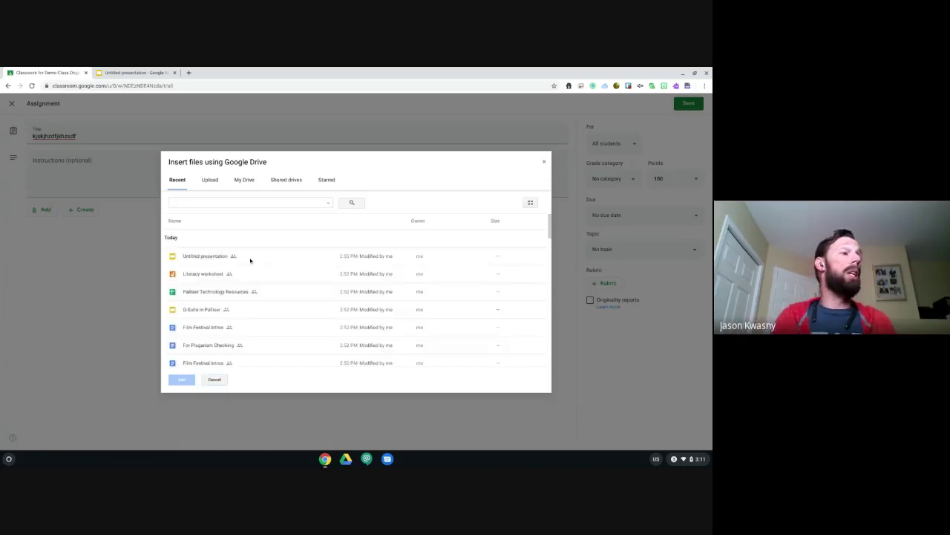
double_click(230, 256)
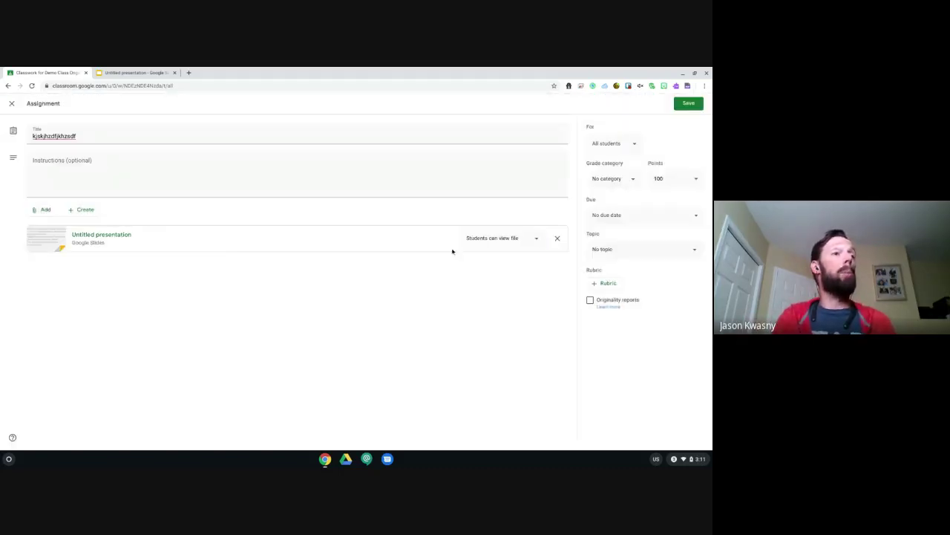
click(531, 238)
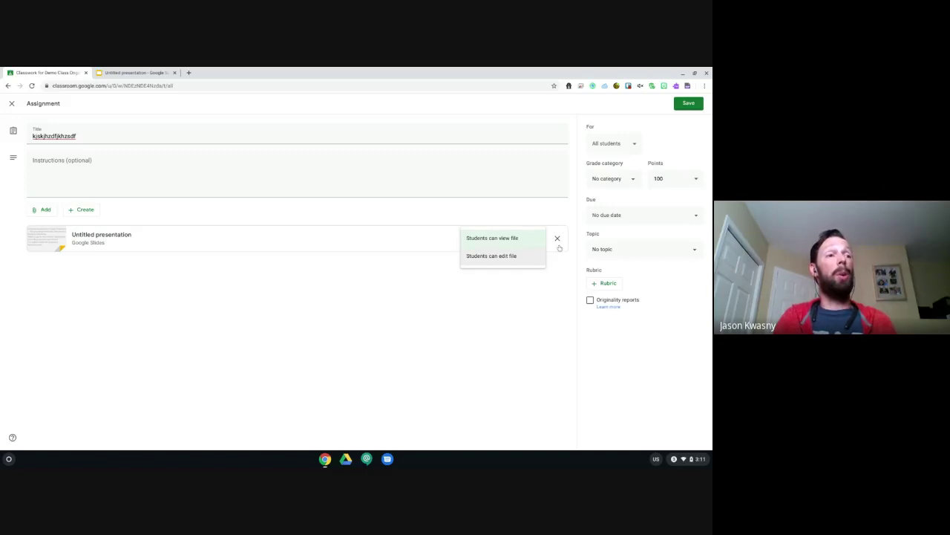
Step: Remove the re-added attachment, close the editor without saving, and delete the "kjskjhzdfjkhzsdf" assignment
click(557, 238)
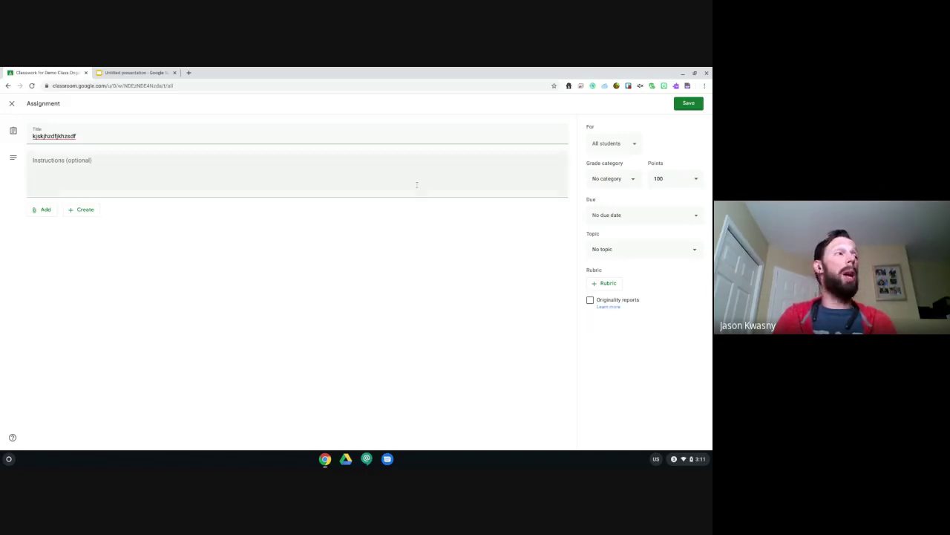
click(12, 106)
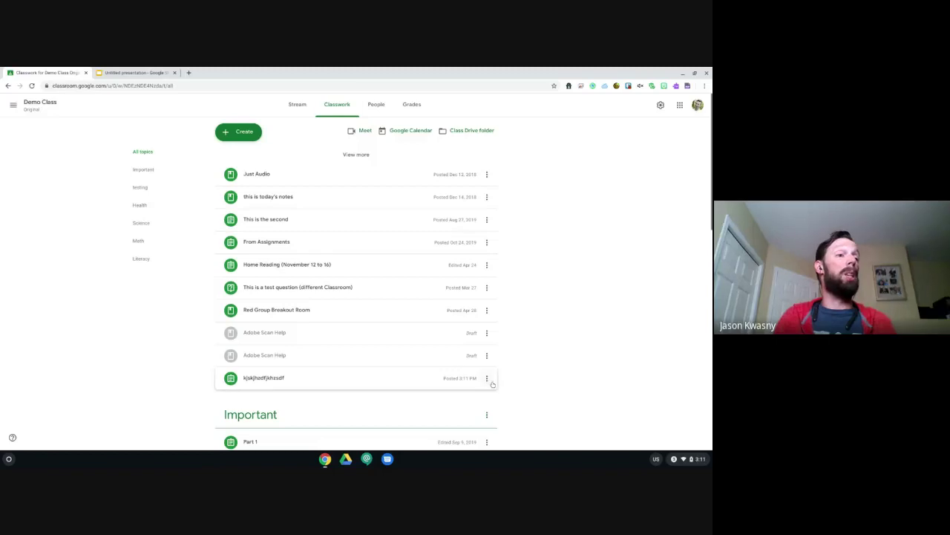
click(487, 379)
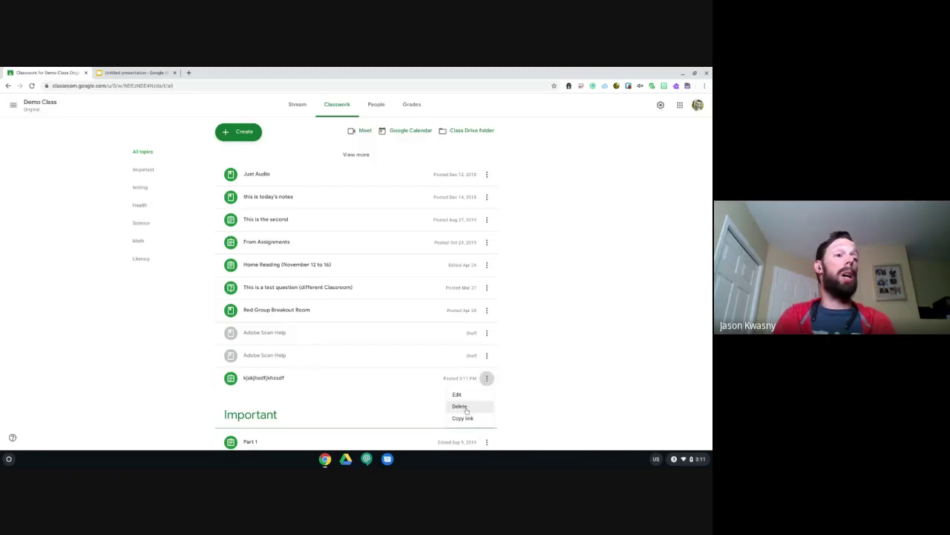
click(463, 406)
click(401, 290)
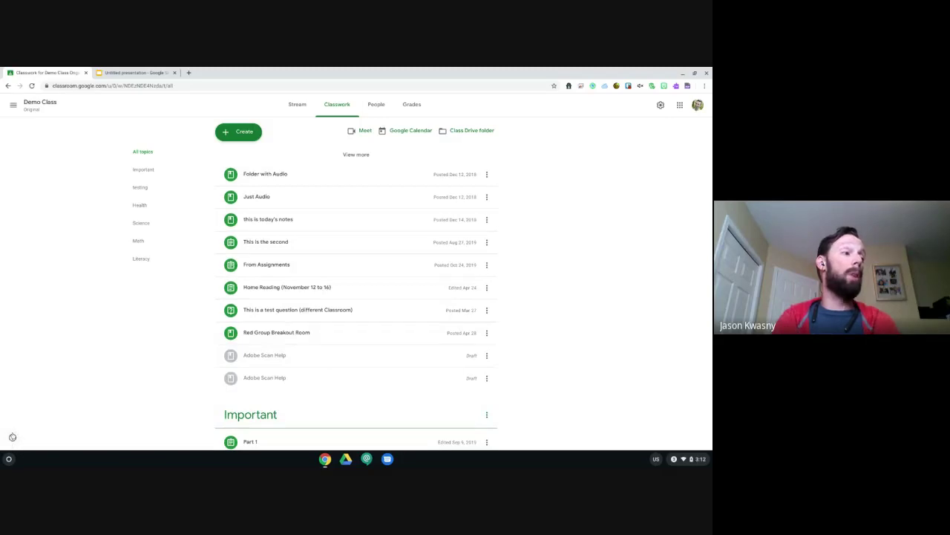
Step: View the form for reporting an issue or requesting a feature, cancel it, and switch to the Google Slides presentation
click(12, 437)
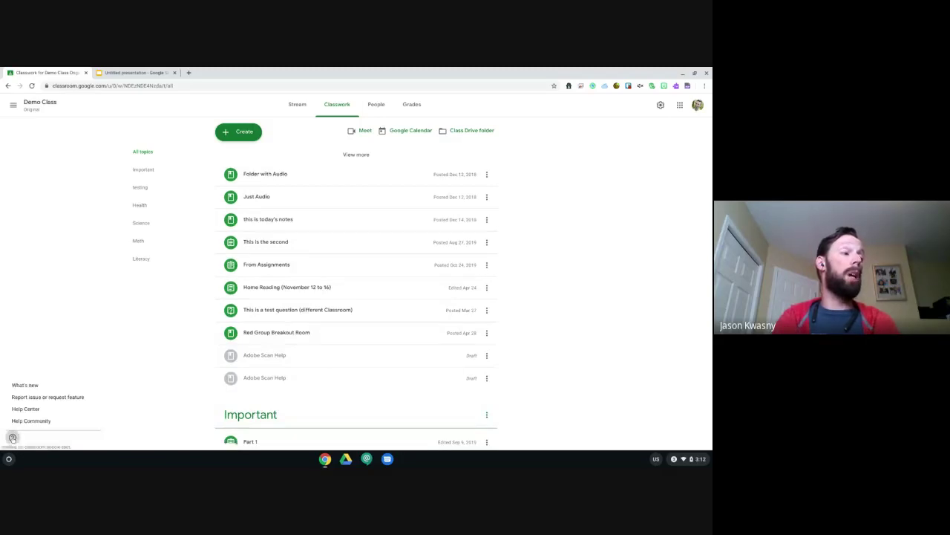
click(56, 399)
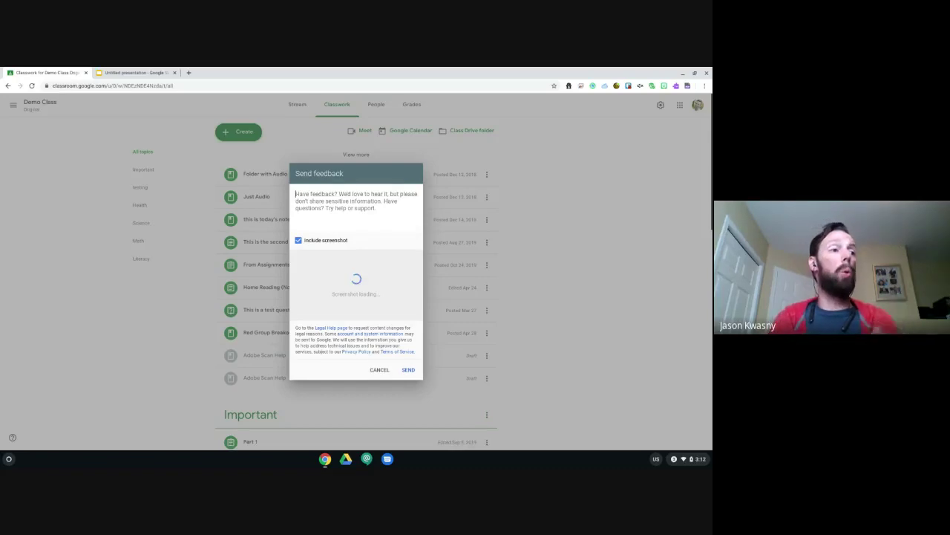
click(381, 369)
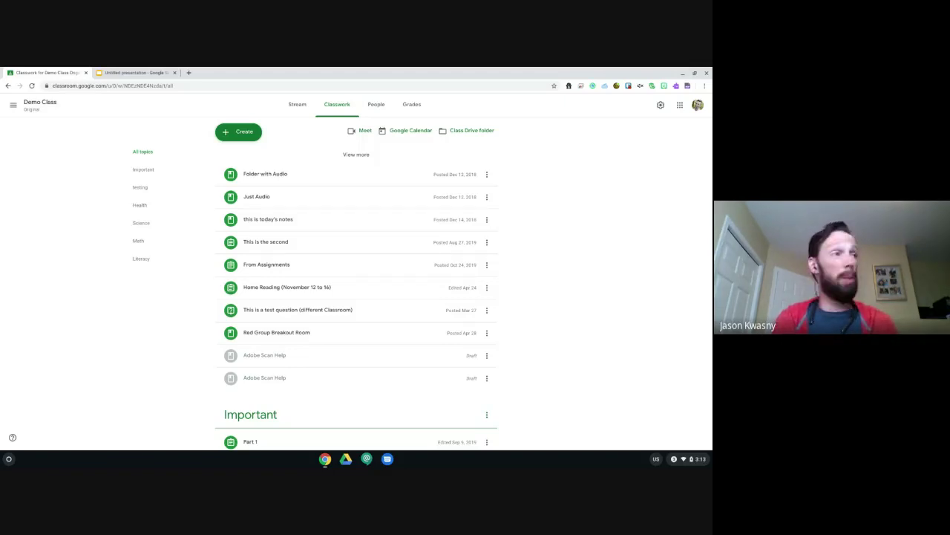
click(142, 73)
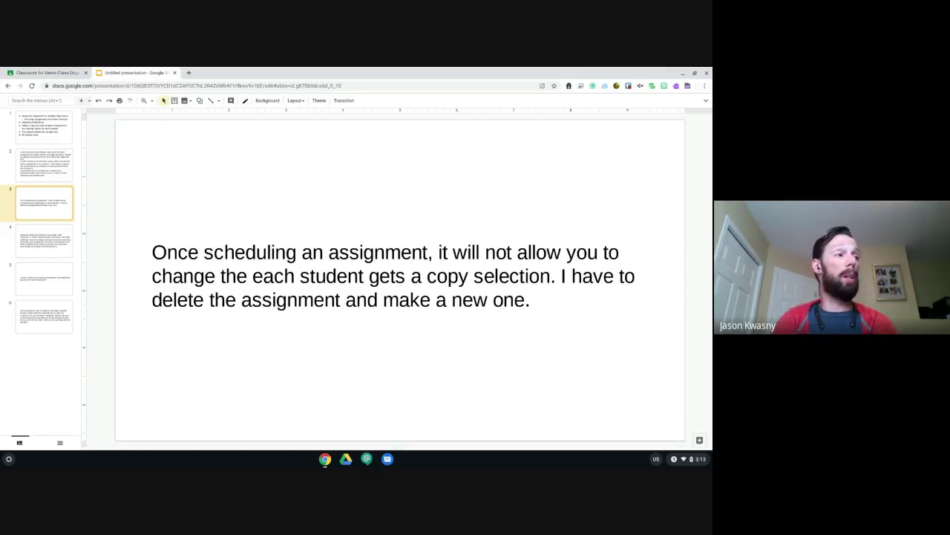
Step: Read the teacher questions on slides 4 and 5 of the presentation and switch back to Google Classroom
click(57, 247)
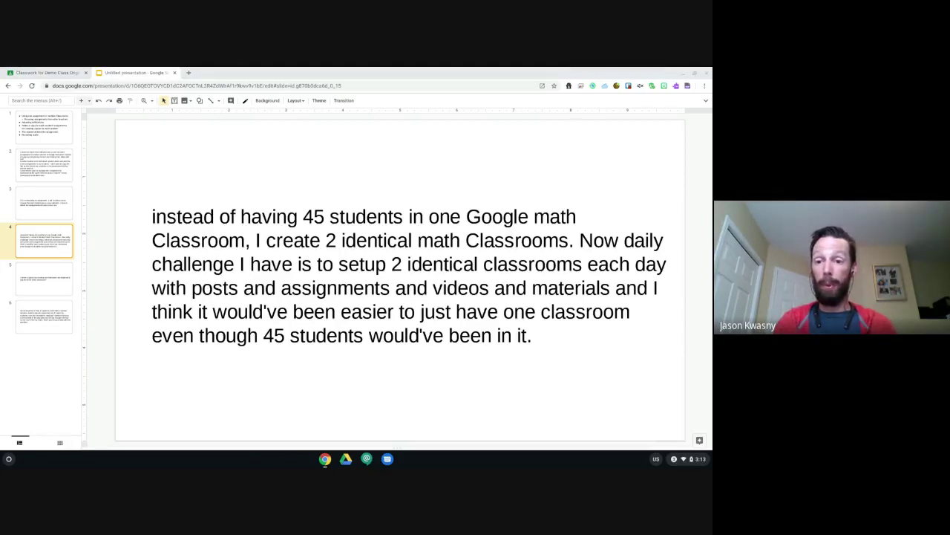
click(38, 279)
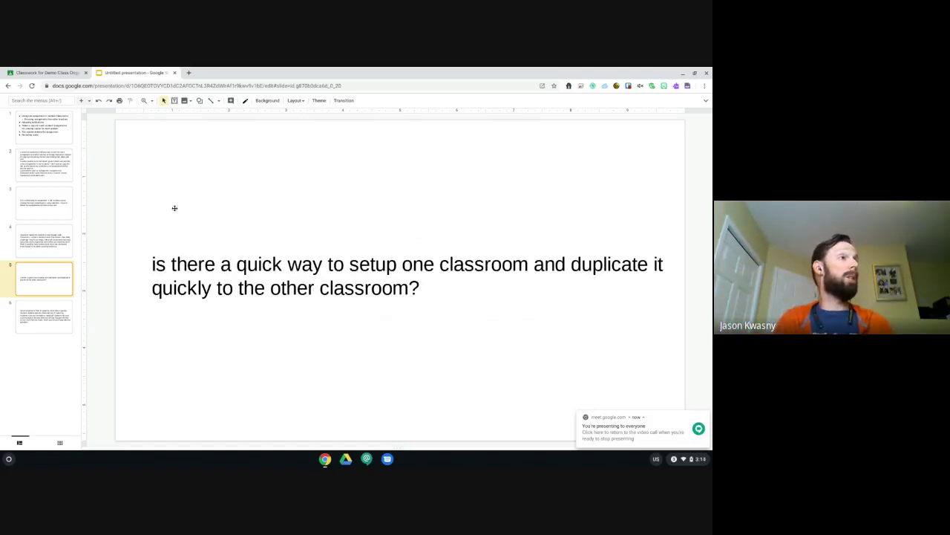
click(60, 72)
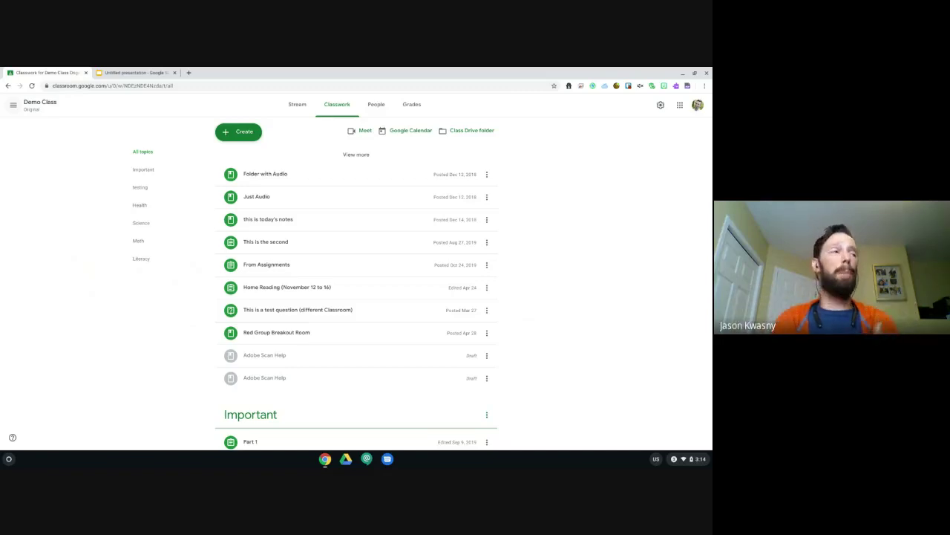
Step: From the class overview, copy the "30-Day Google Classroom Challenge" class with its suggested details and reload the overview
click(12, 105)
click(37, 115)
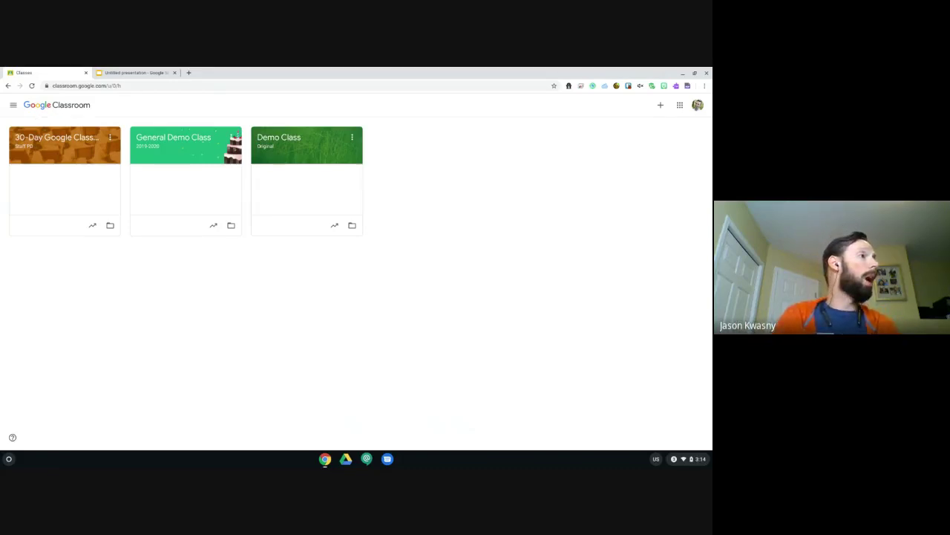
click(110, 137)
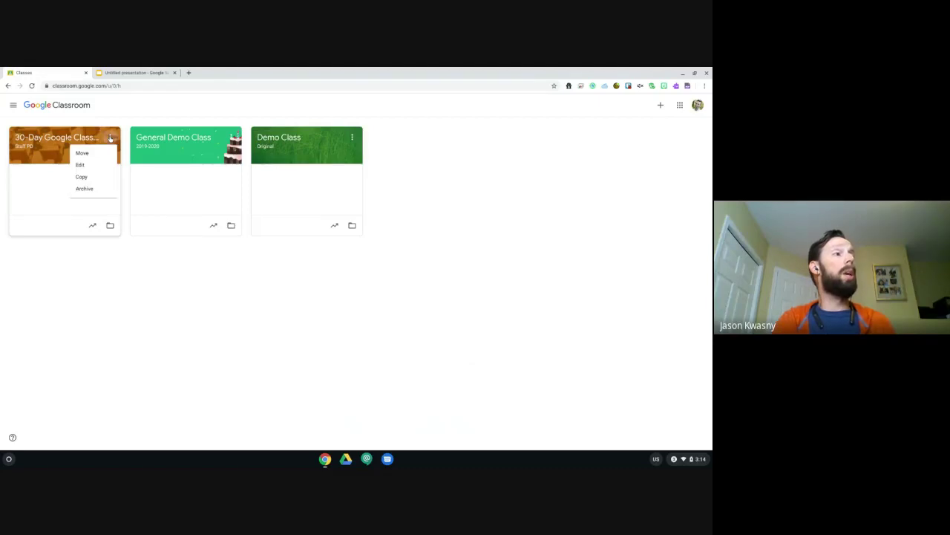
click(110, 138)
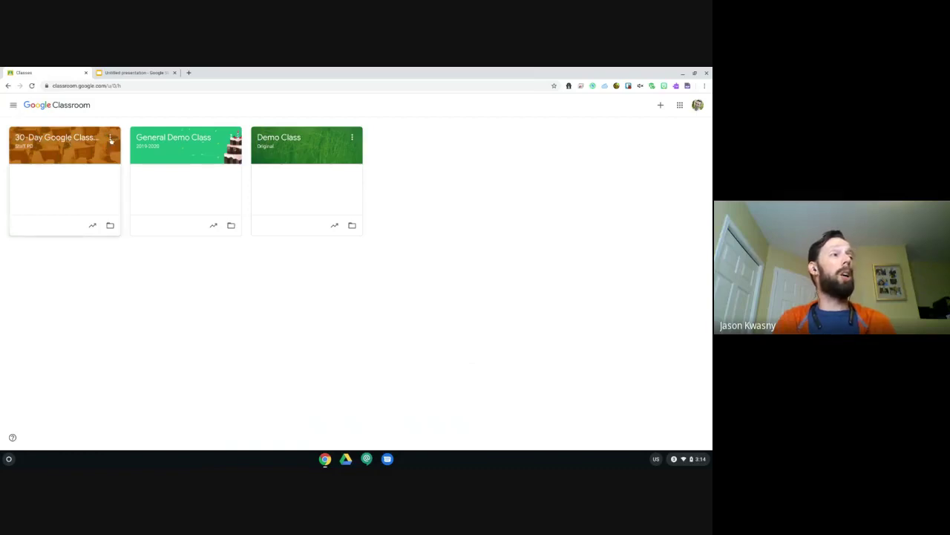
click(110, 139)
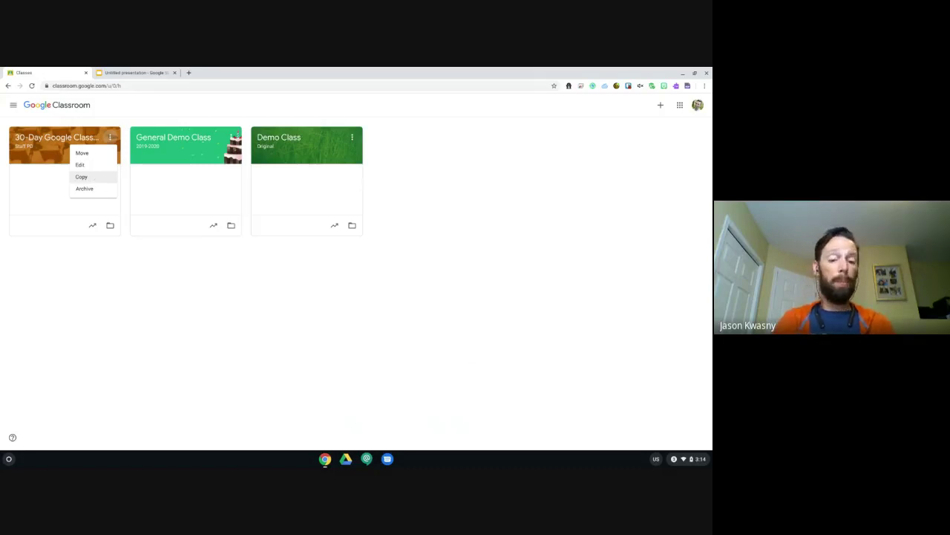
click(91, 177)
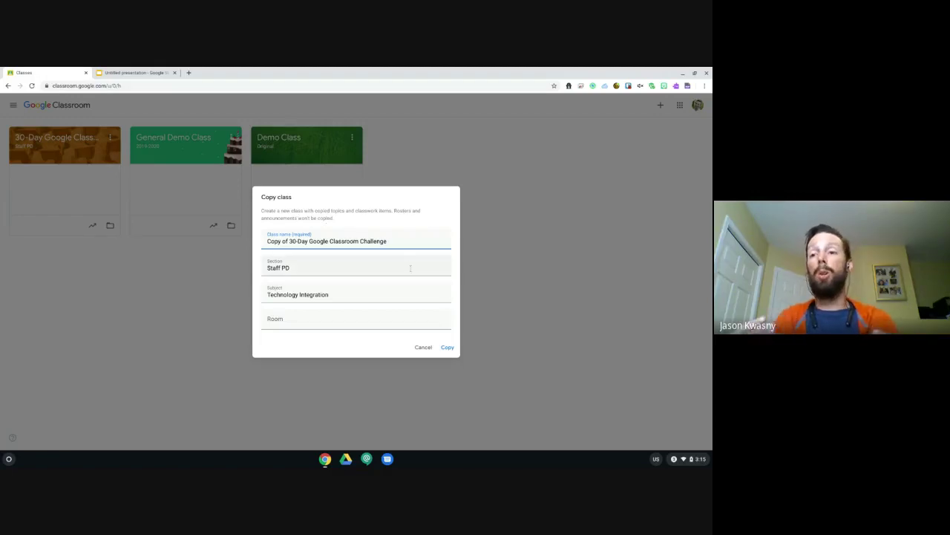
click(446, 346)
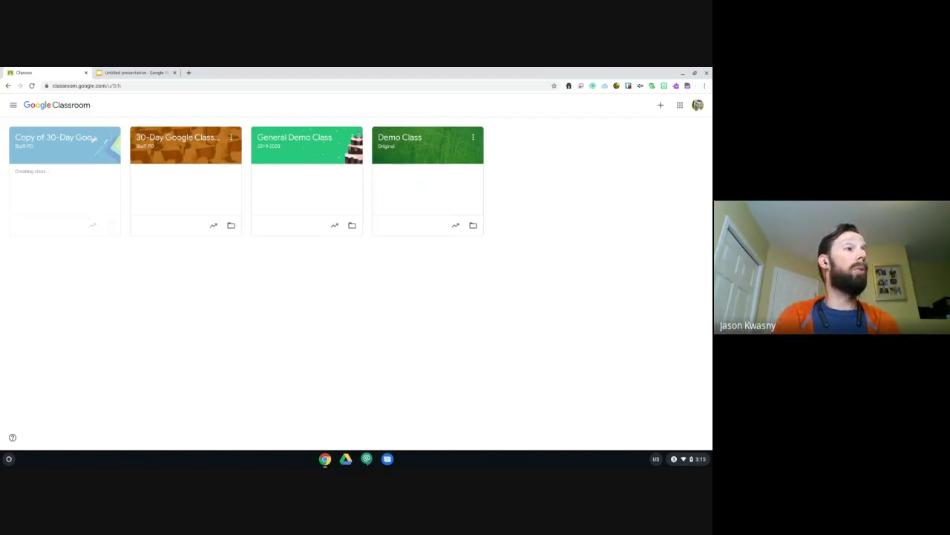
click(32, 85)
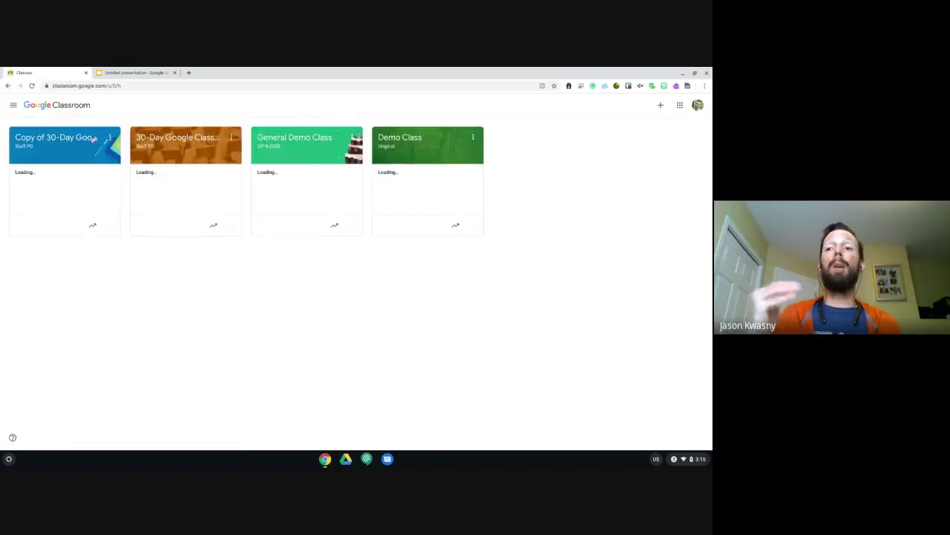
Step: Open the "Copy of 30-Day Google Classroom Challenge" class and inspect its people and classwork
click(72, 140)
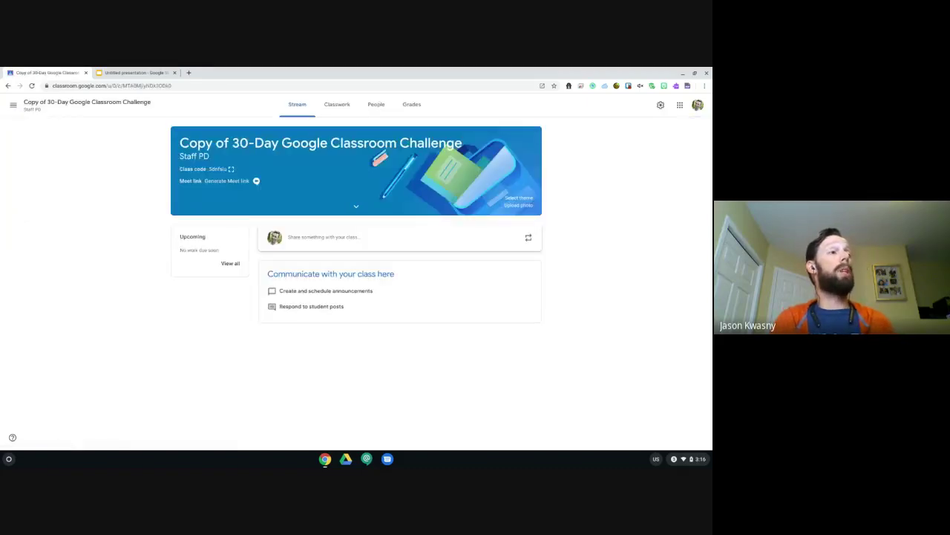
click(375, 106)
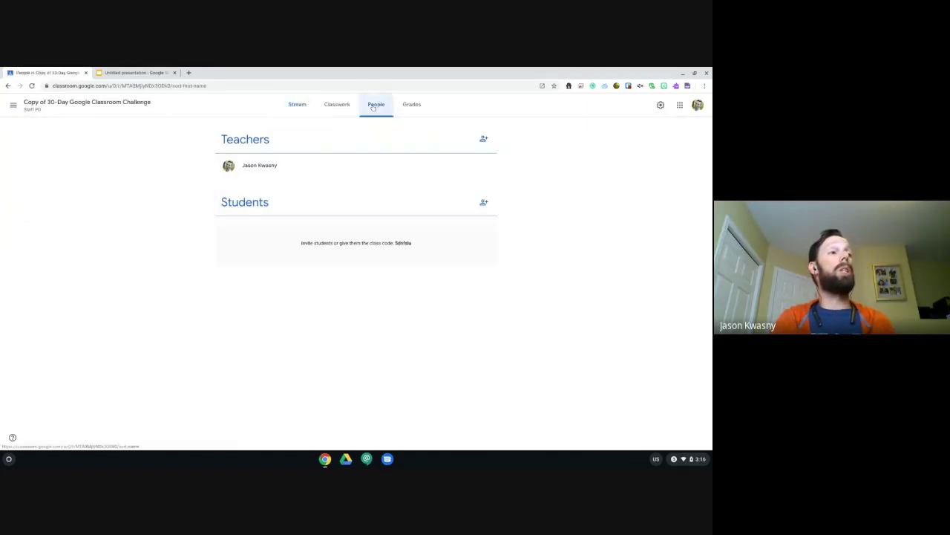
click(334, 104)
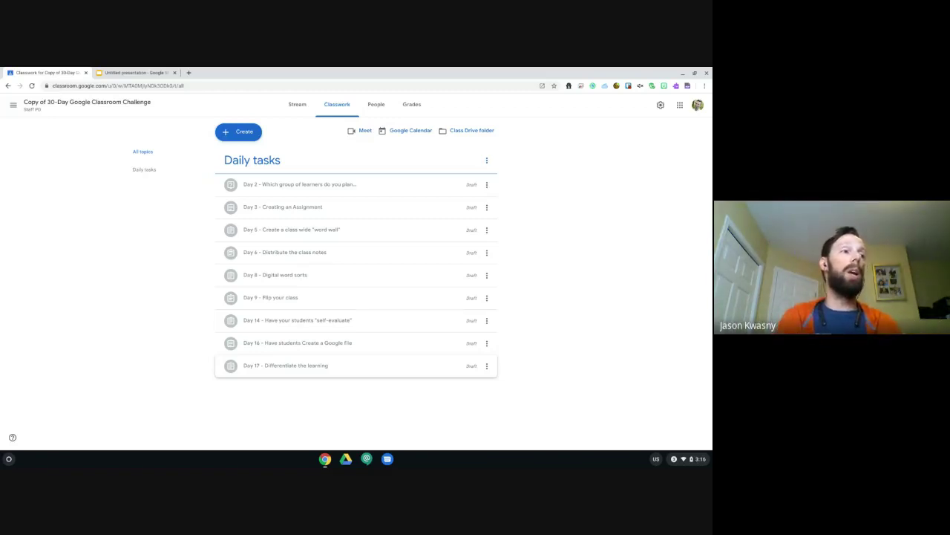
Step: Open the draft "Day 2" question for editing and remove the original 30-Day Google Classroom class from its recipients
click(349, 185)
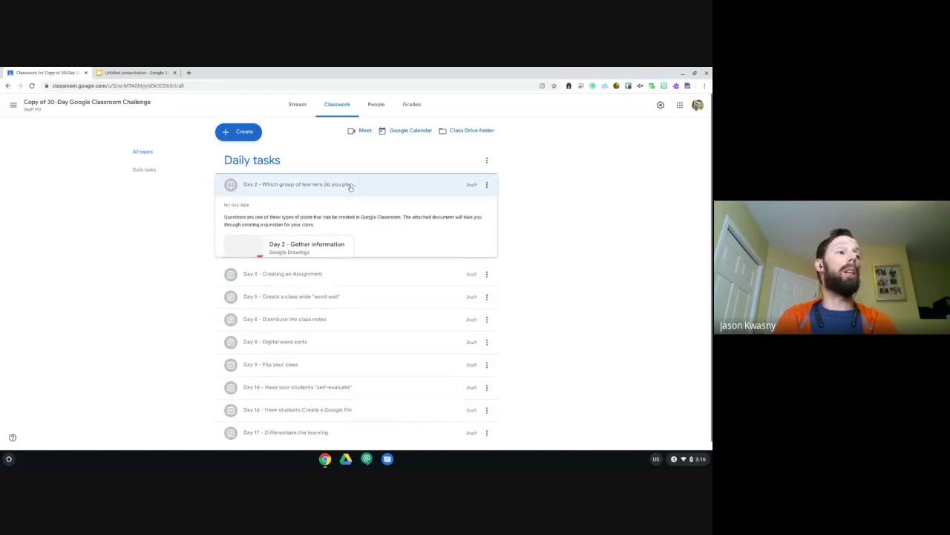
click(238, 277)
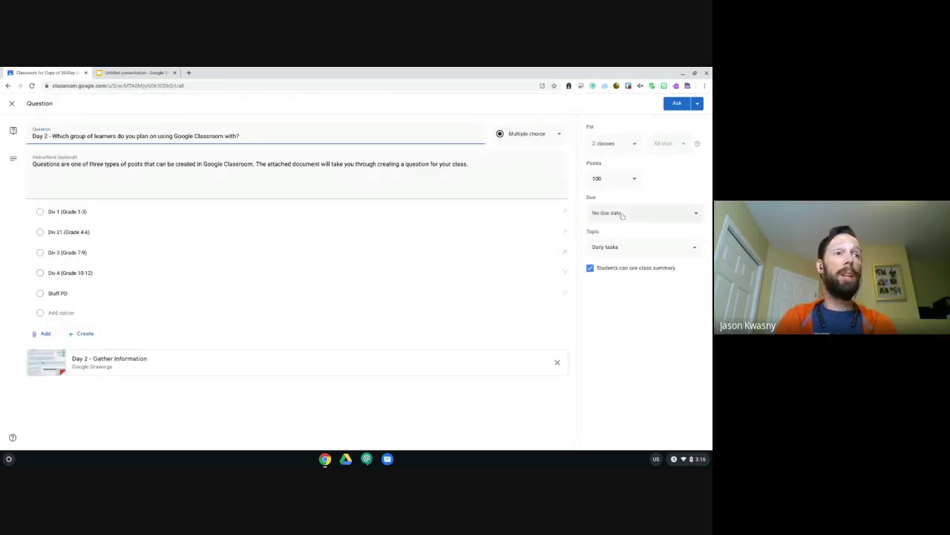
click(636, 146)
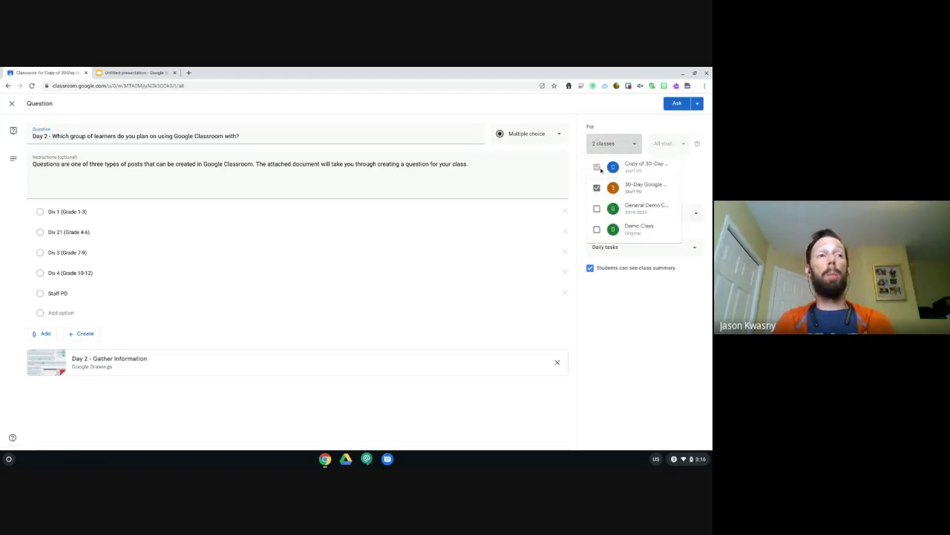
click(595, 190)
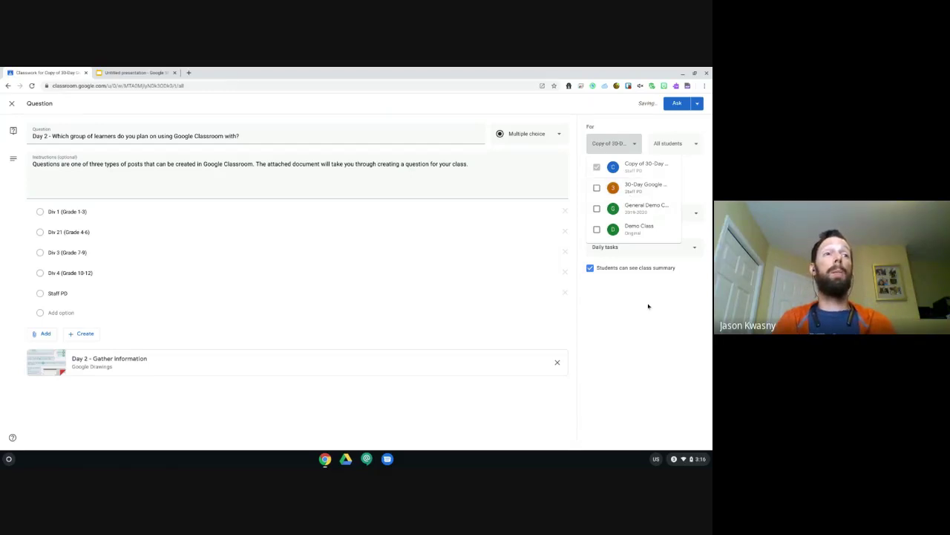
key(Escape)
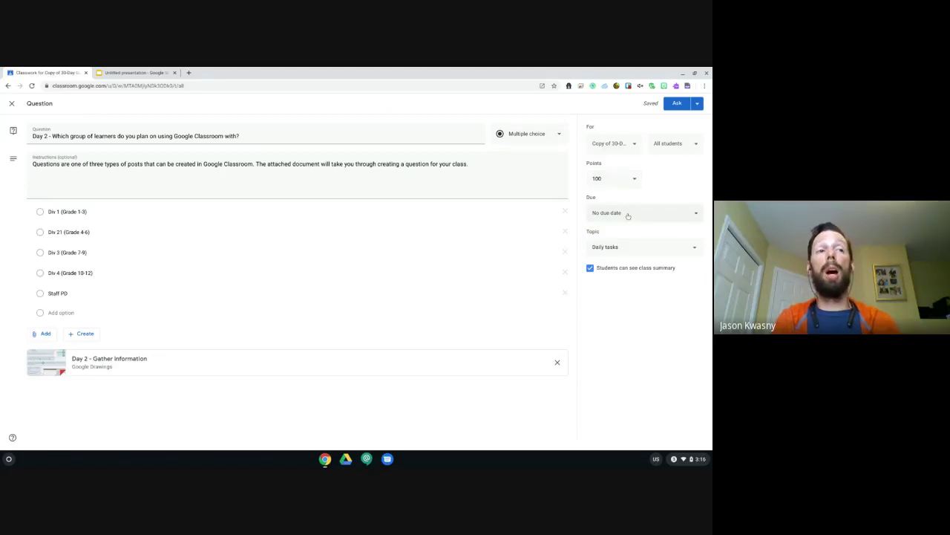
Step: Check the question's due date options and its posting confirmation, cancel the posting, and close the question editor
click(628, 214)
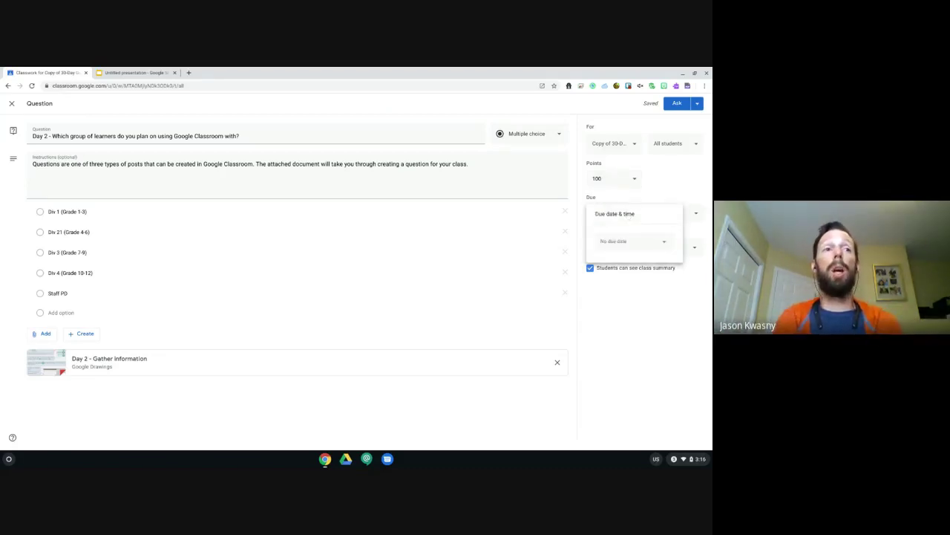
key(Escape)
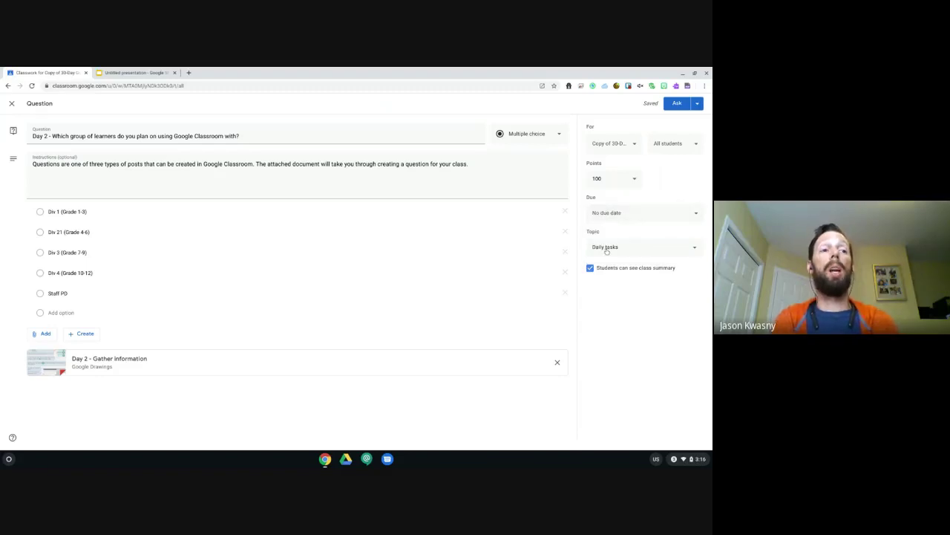
click(686, 104)
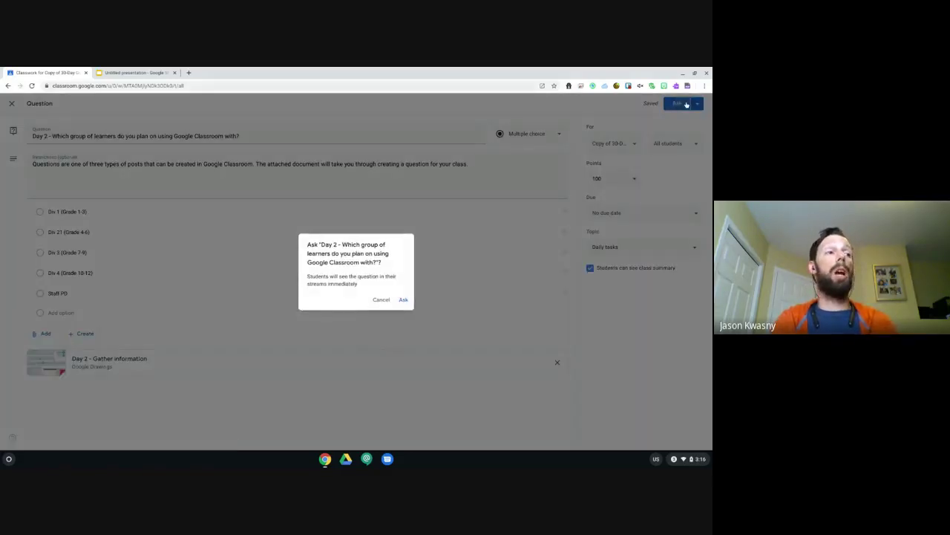
click(383, 299)
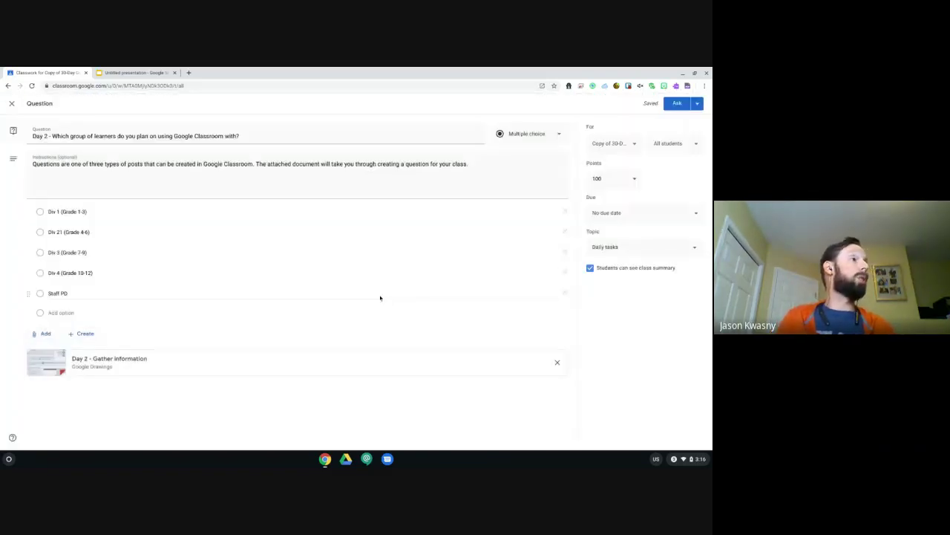
click(11, 104)
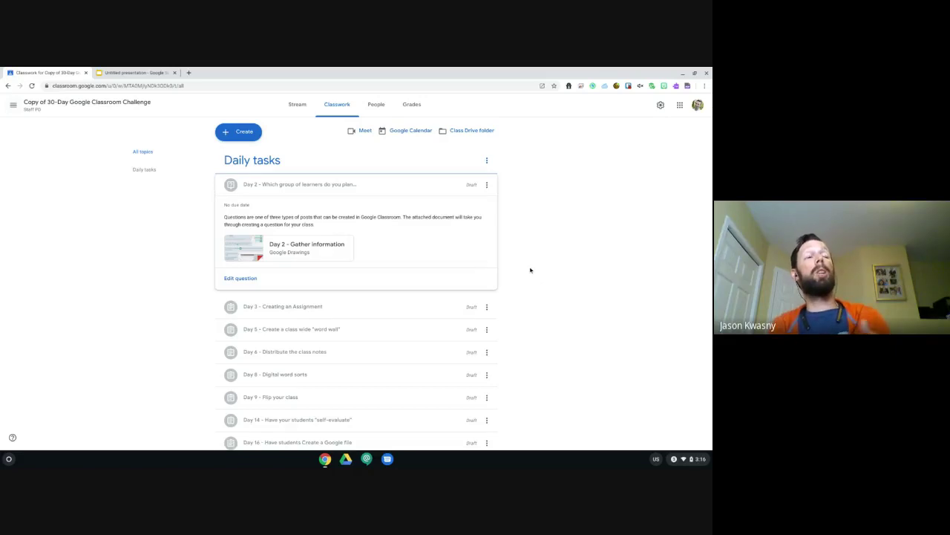
Step: View the copied class's stream, switch to the Google Slides presentation, and read slide 6 before returning to slide 5
click(297, 104)
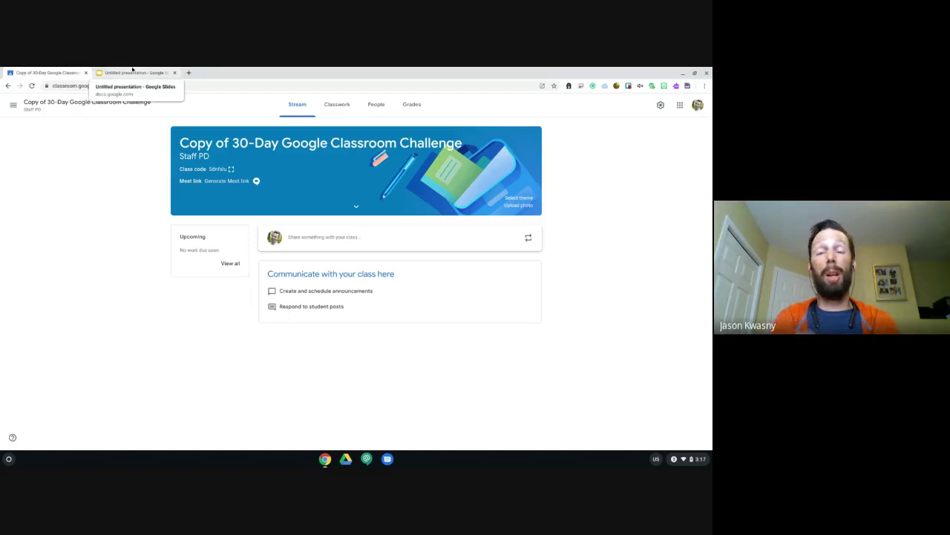
click(133, 72)
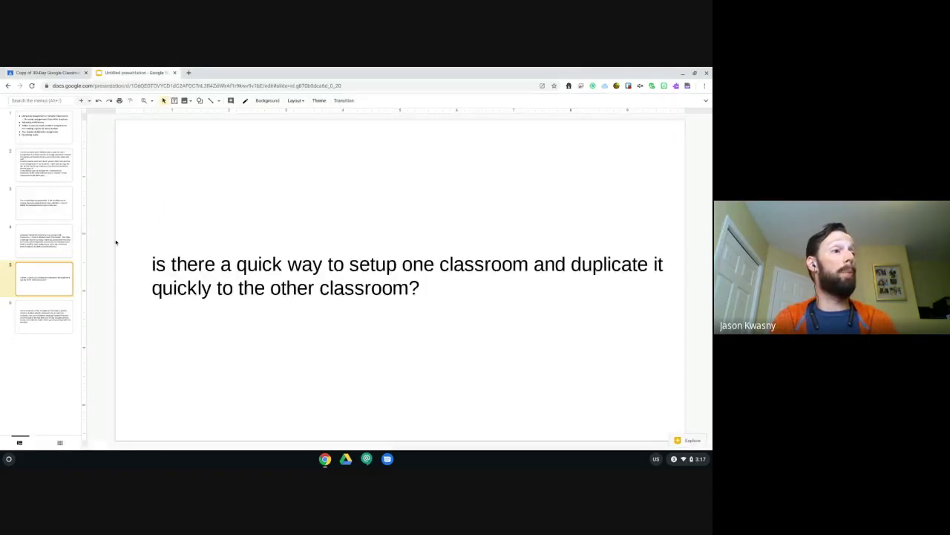
click(41, 315)
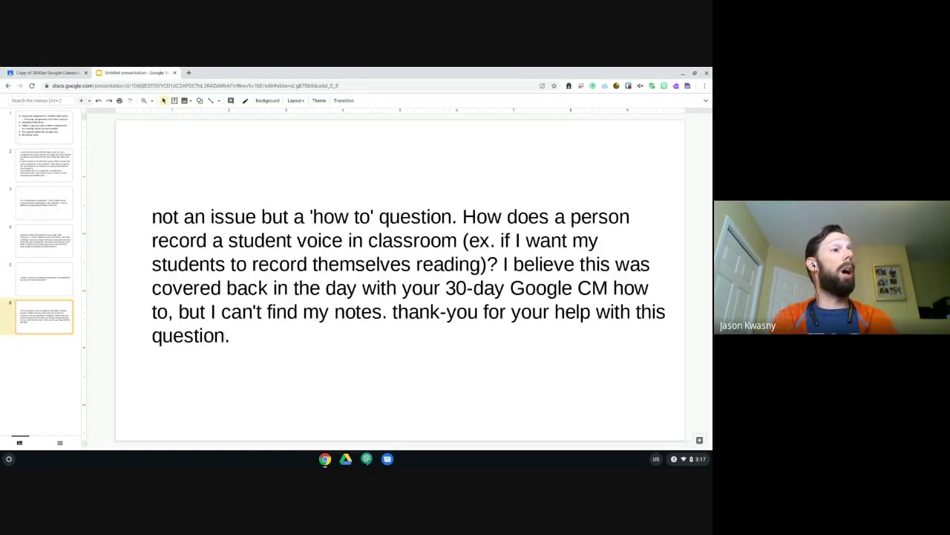
click(40, 285)
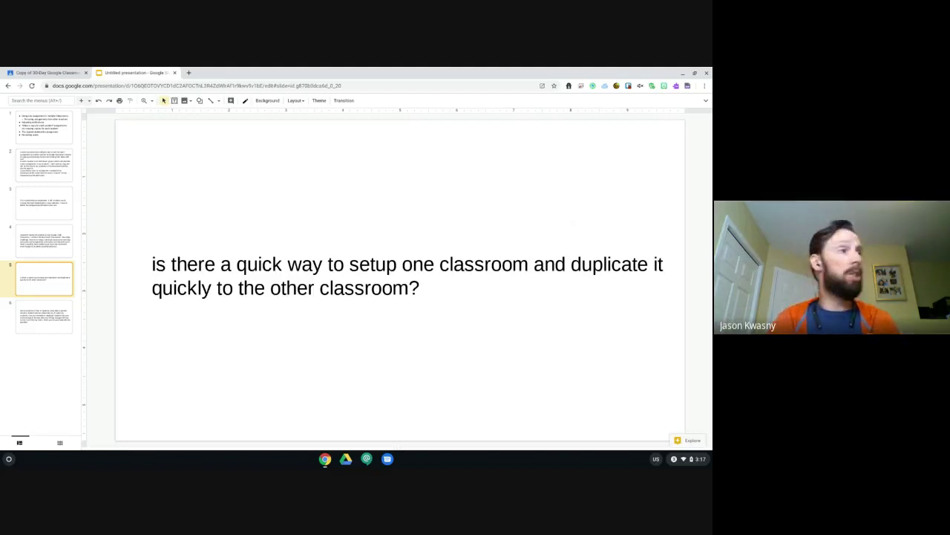
Step: Switch to Google Classroom and view the student work for Demo Class's "Testing the plagiarism checker" assignment
click(50, 72)
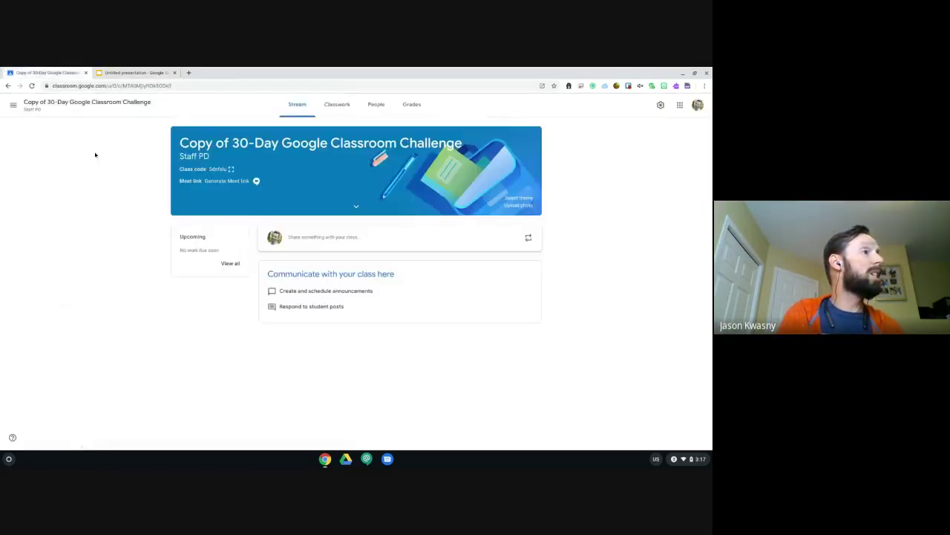
click(12, 104)
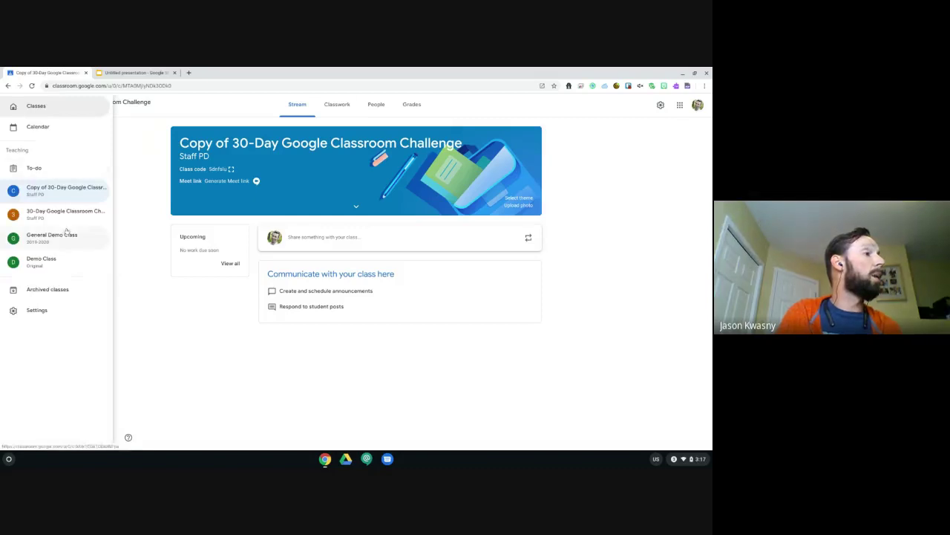
click(41, 259)
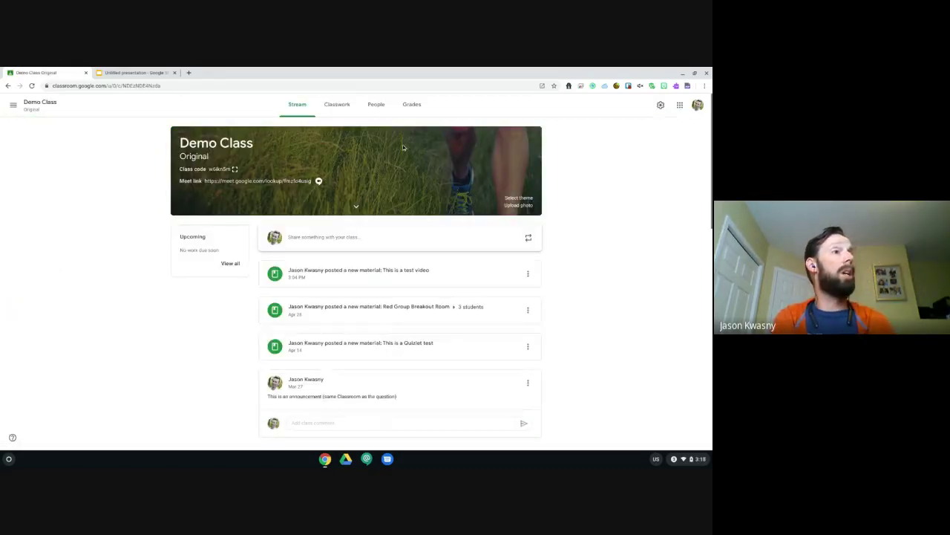
click(337, 105)
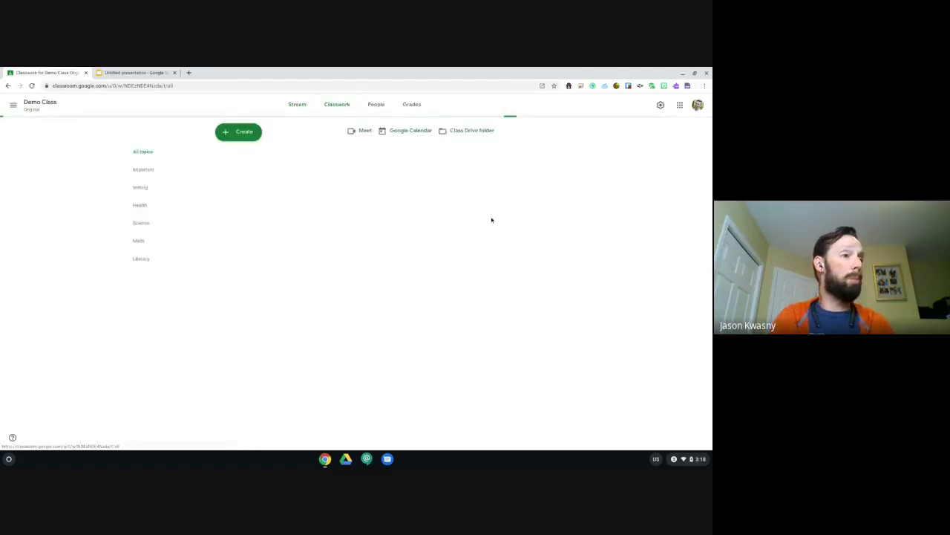
scroll(588, 242, down, 4)
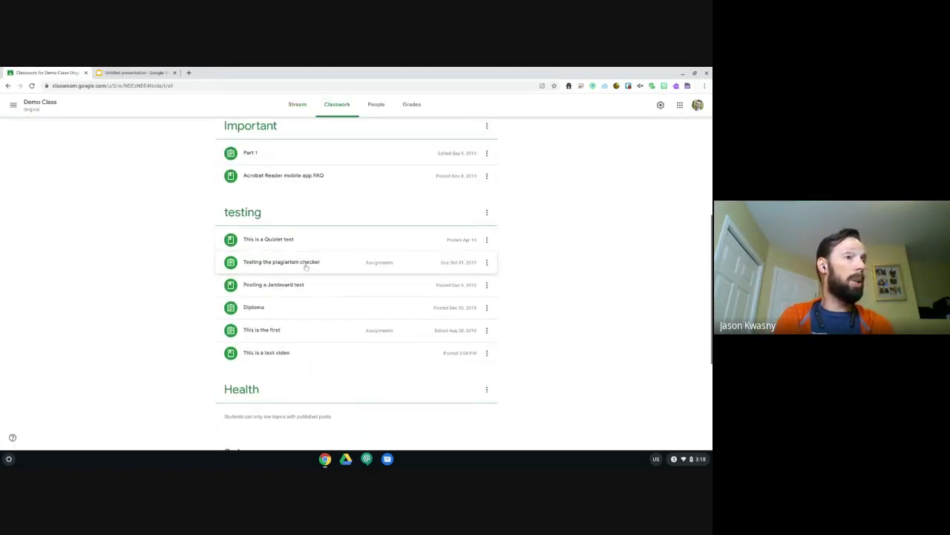
click(306, 265)
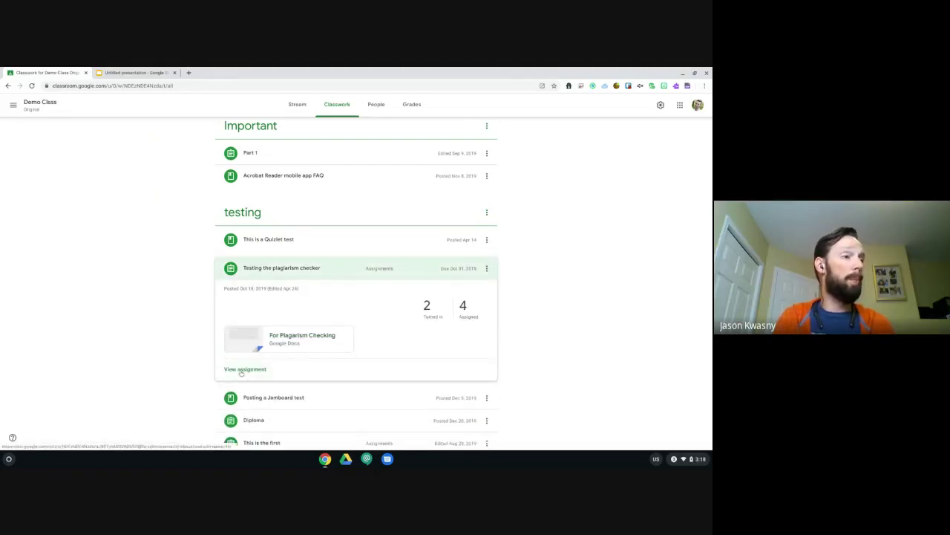
click(243, 369)
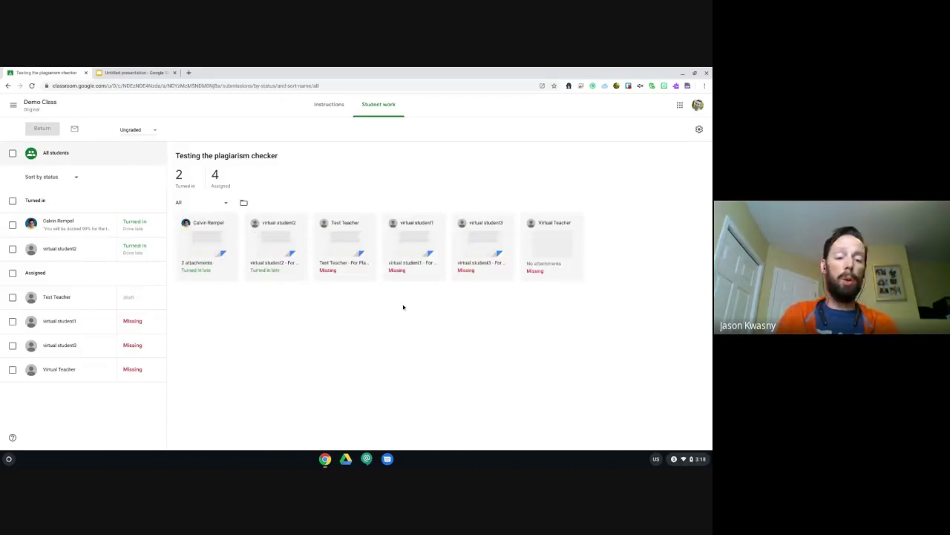
key(ctrl+shift+plus)
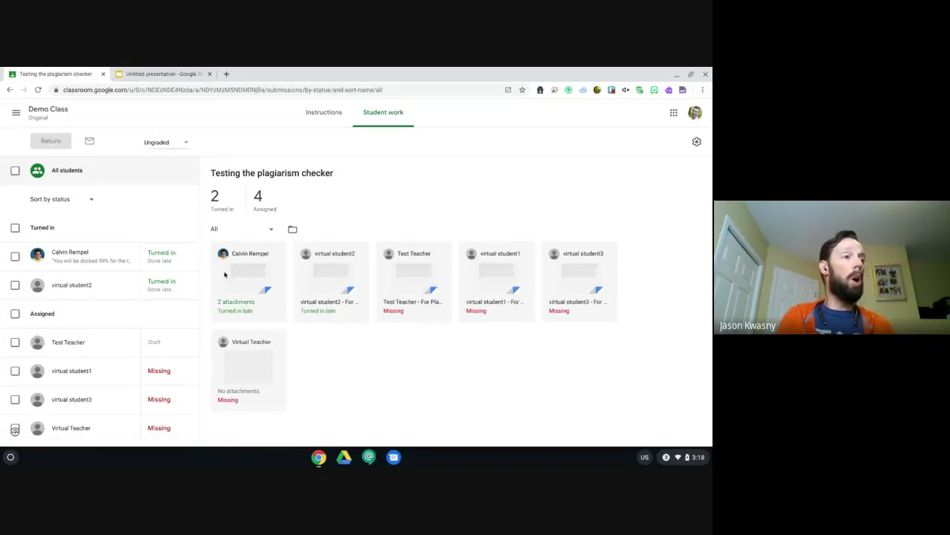
Step: View virtual student3's document for the plagiarism checker assignment and close it
click(583, 280)
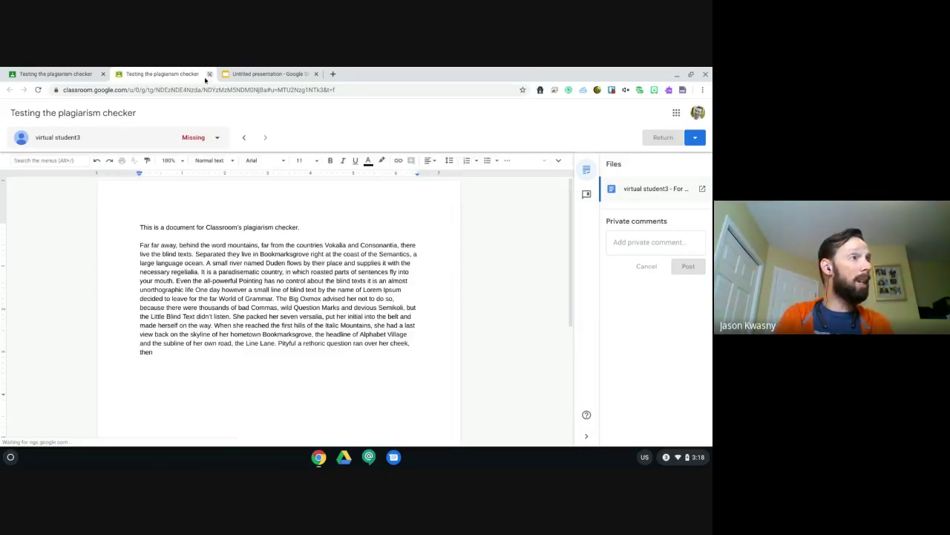
click(209, 74)
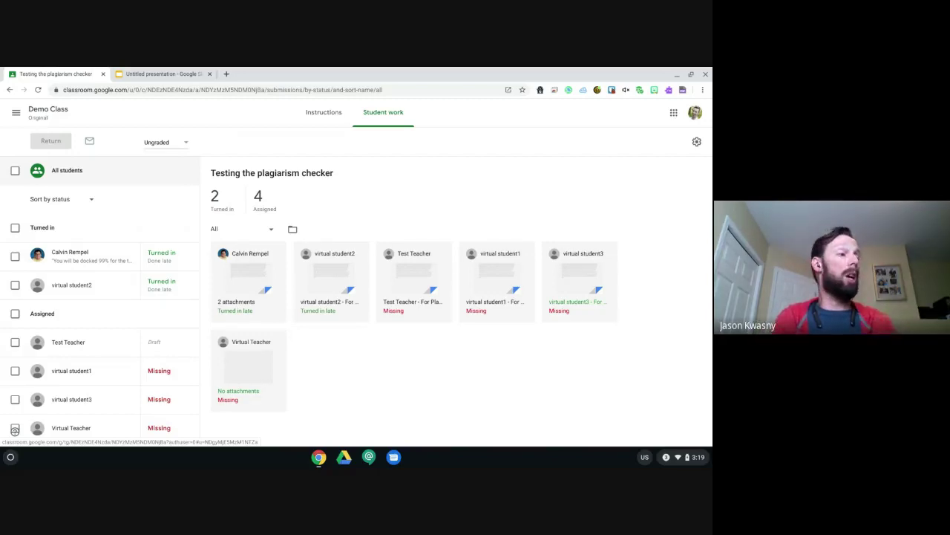
Step: Open Virtual Teacher's missing submission and post a private comment containing only a period
click(64, 428)
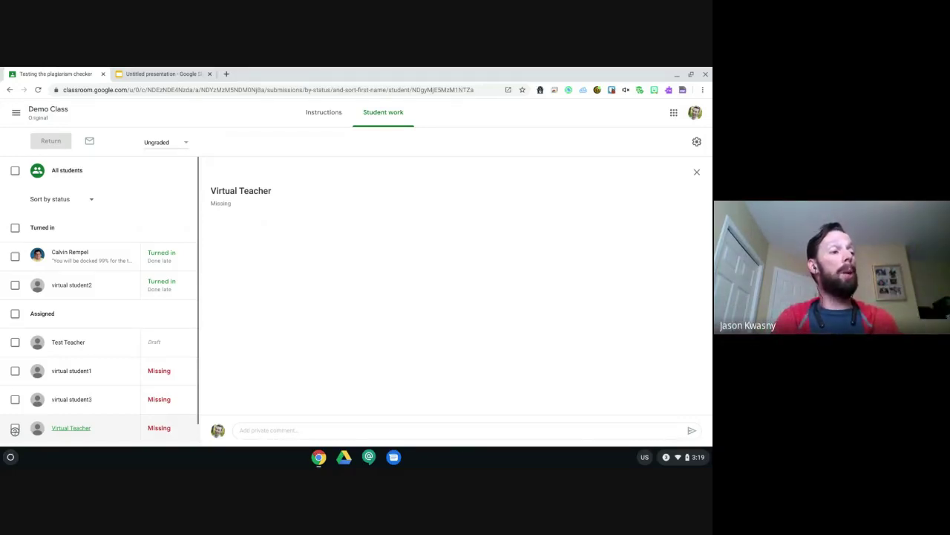
click(264, 429)
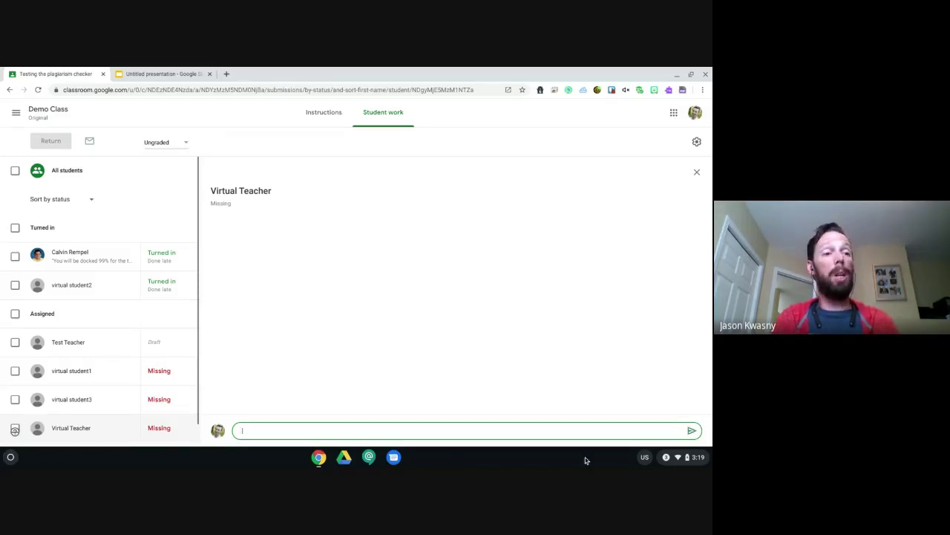
click(692, 431)
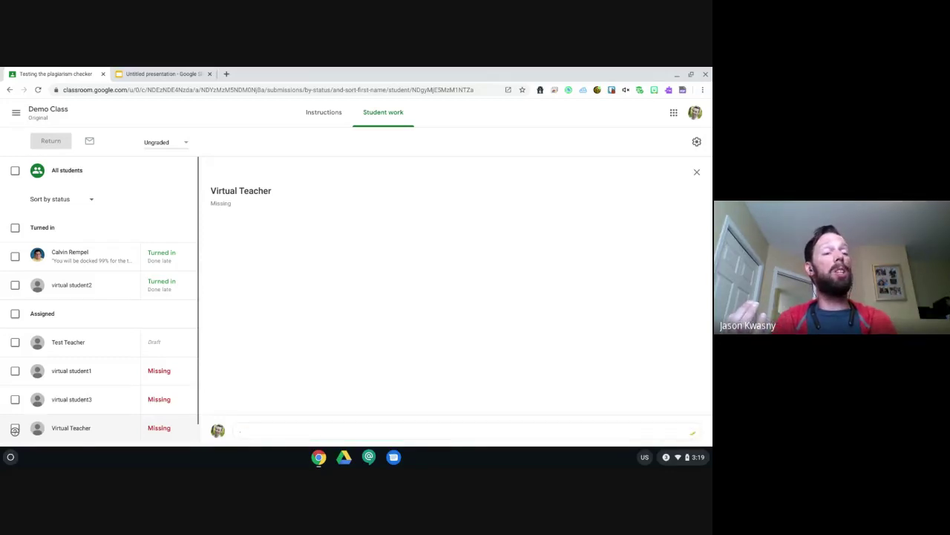
click(692, 433)
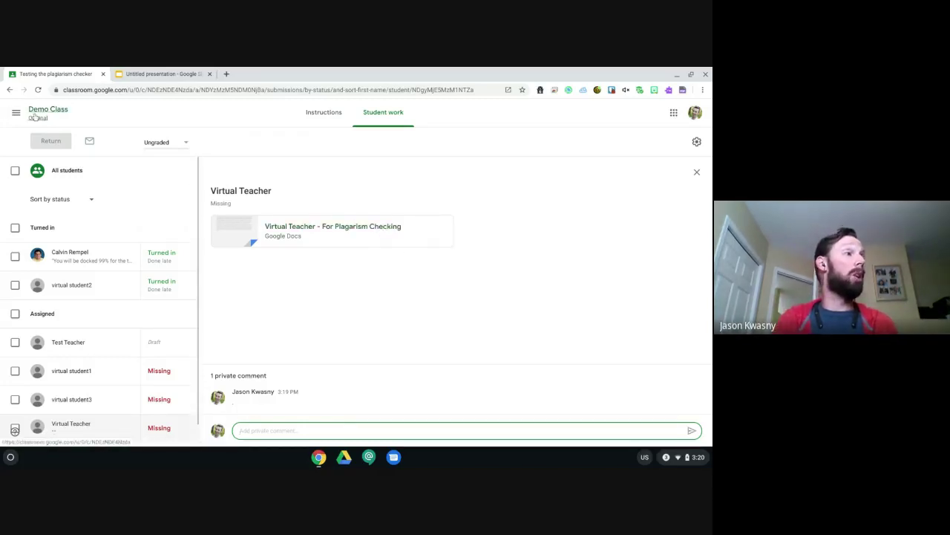
Step: View the assignment's instructions and return to its student work overview
click(325, 113)
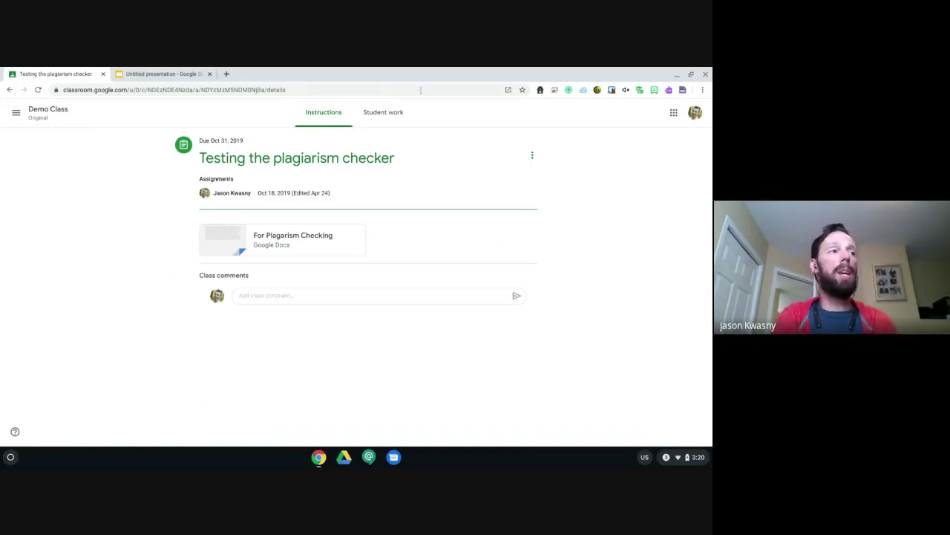
click(379, 121)
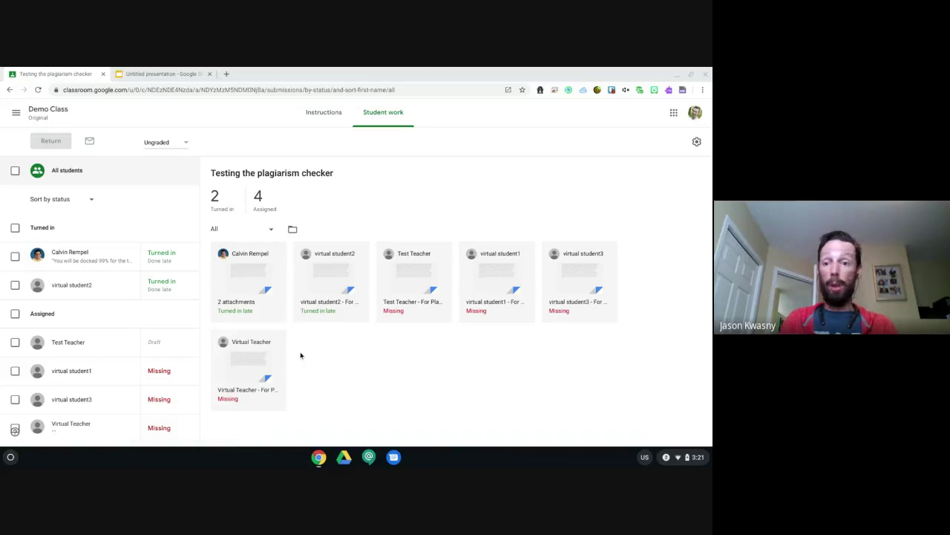
Step: Switch to the student's incognito Classroom window and view "Testing the plagiarism checker" in Demo Class's classwork, then collapse it
click(338, 414)
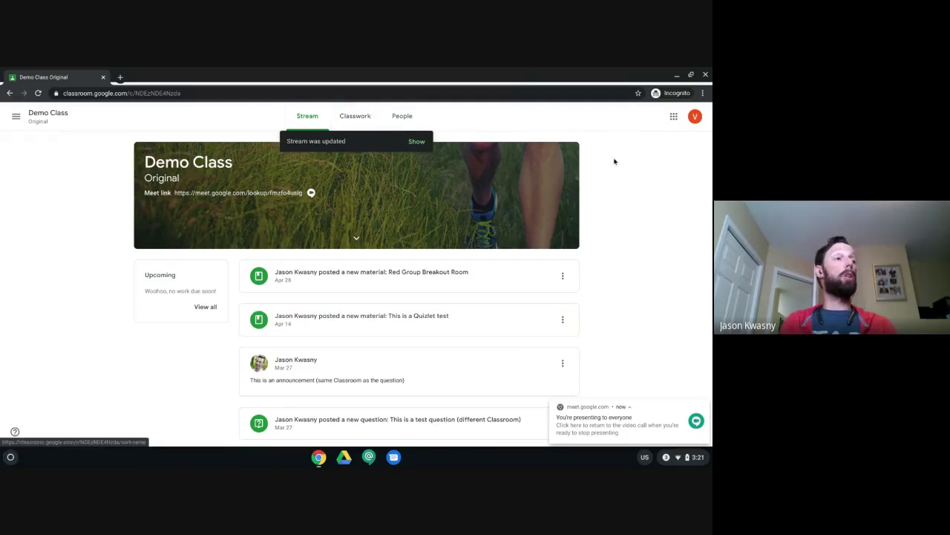
click(355, 116)
scroll(334, 325, down, 1)
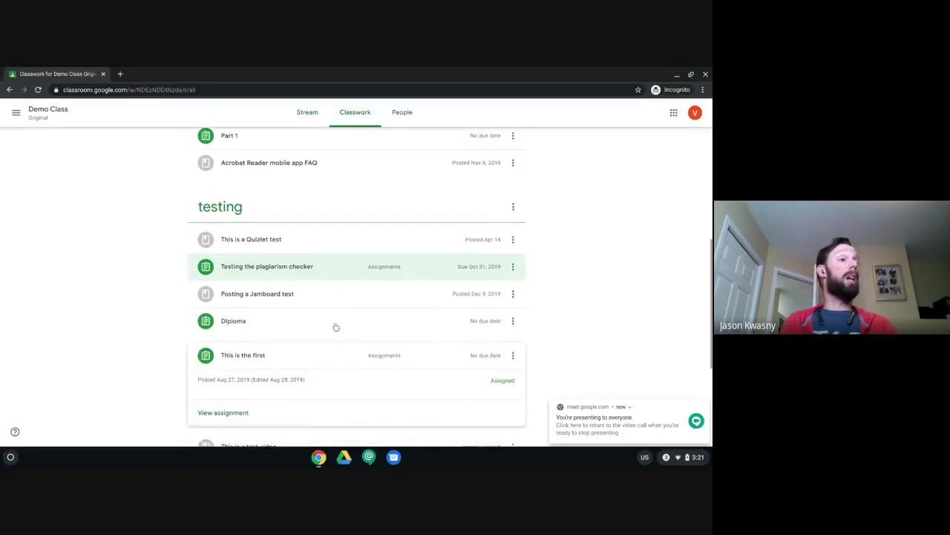
click(294, 254)
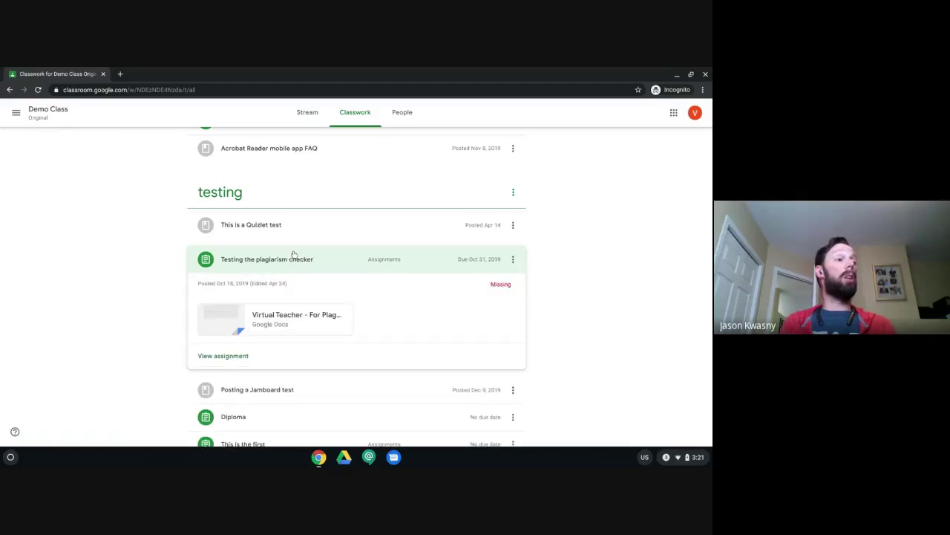
click(334, 258)
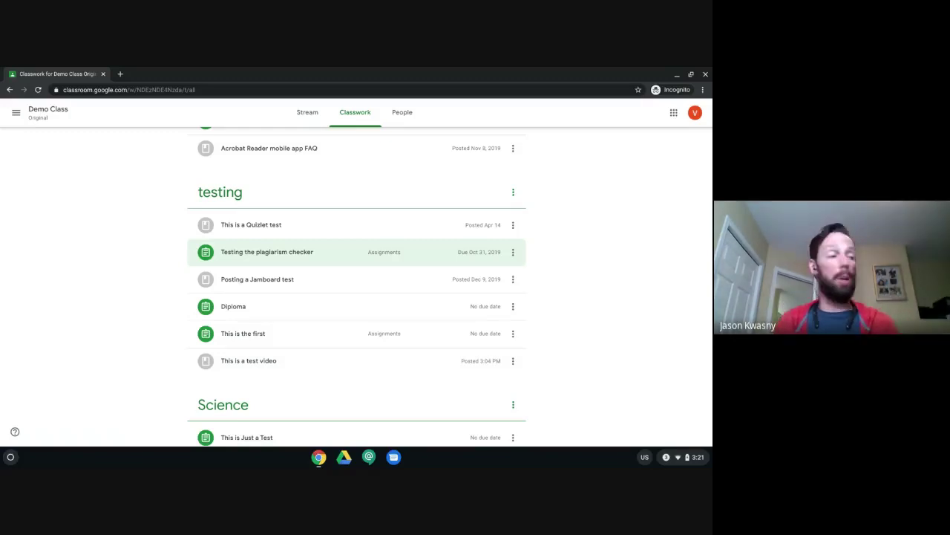
Step: View the "This is a test video" material and the "This is the first" assignment page, and return to the classwork list
scroll(262, 253, down, 3)
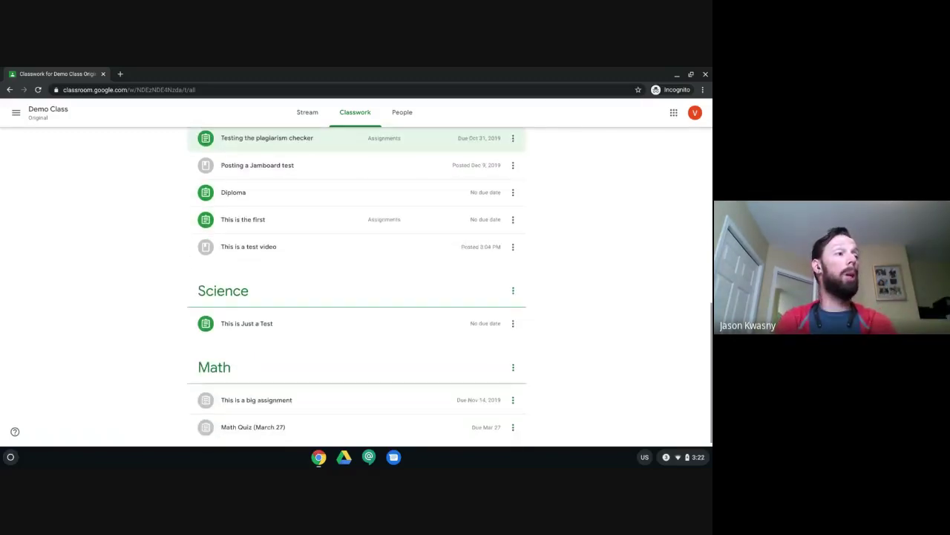
click(275, 250)
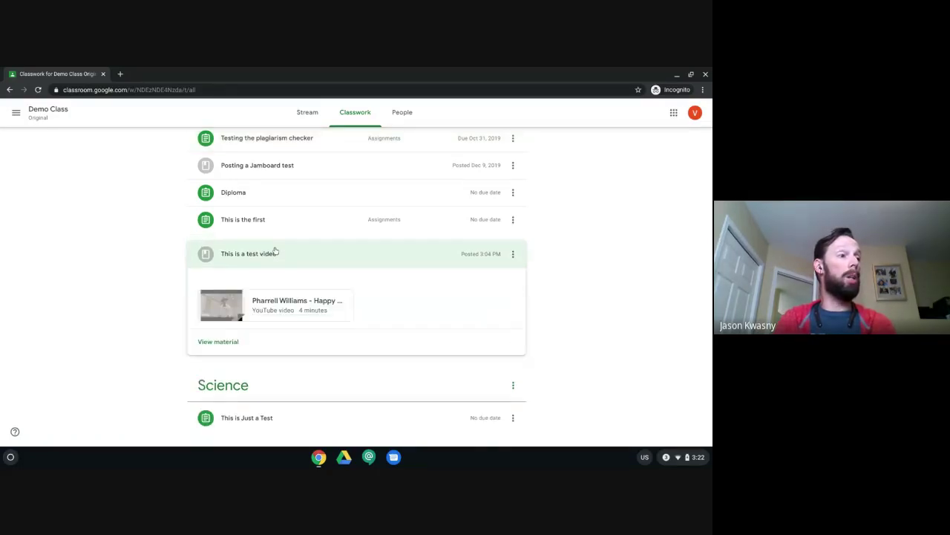
click(275, 250)
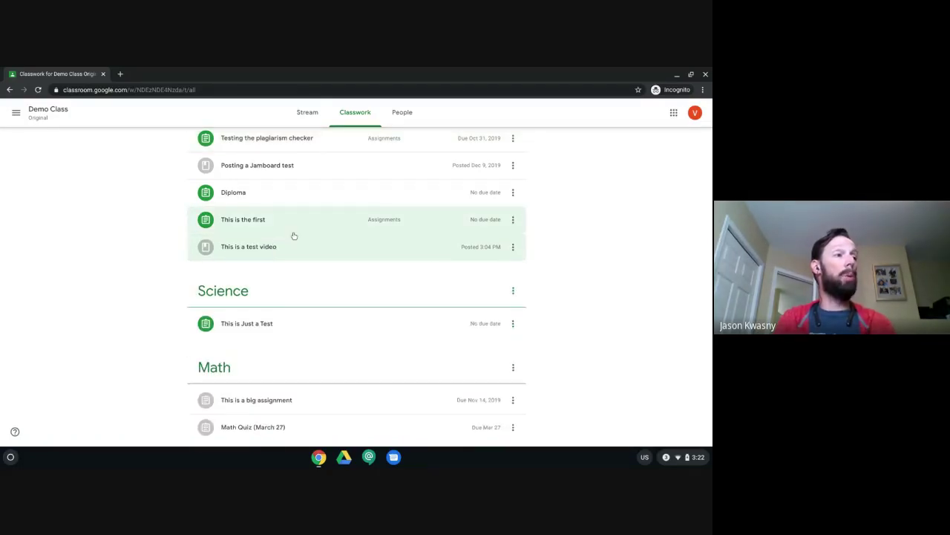
click(295, 221)
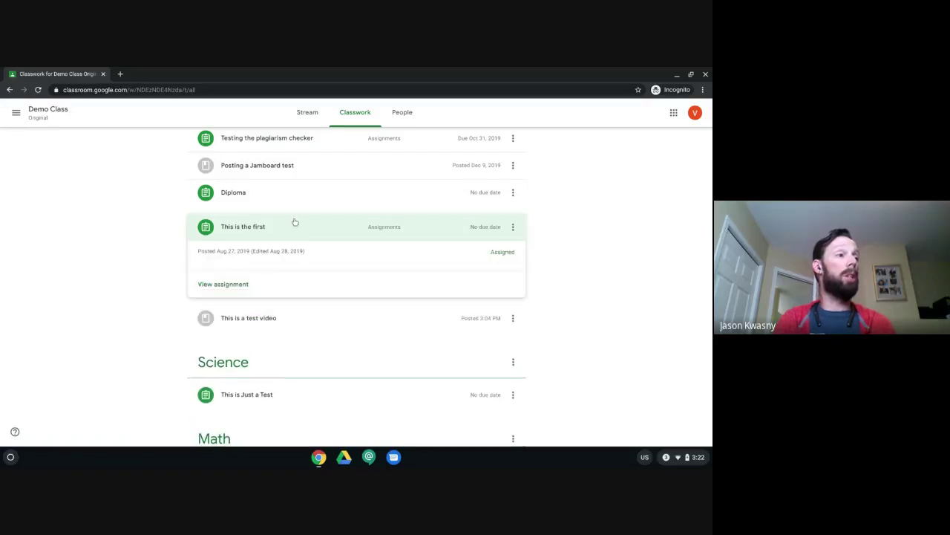
click(219, 289)
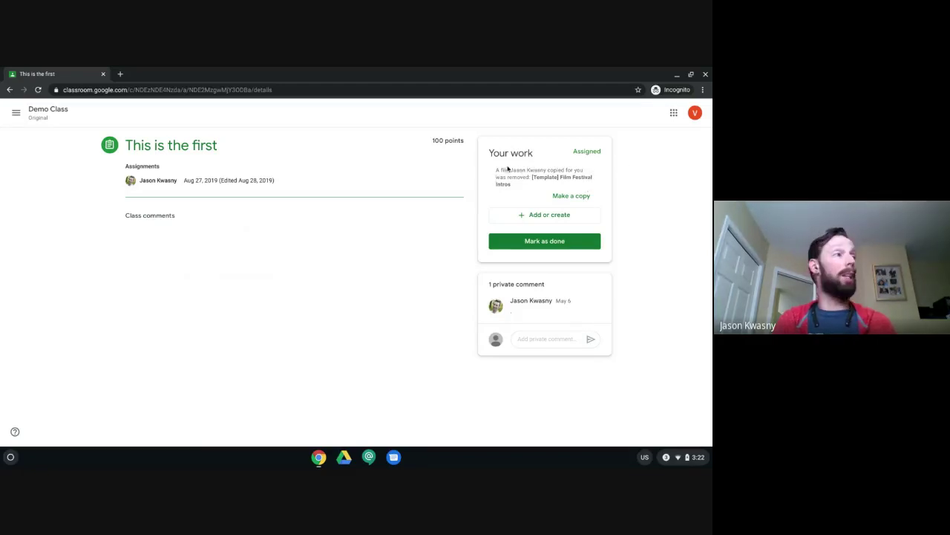
click(10, 89)
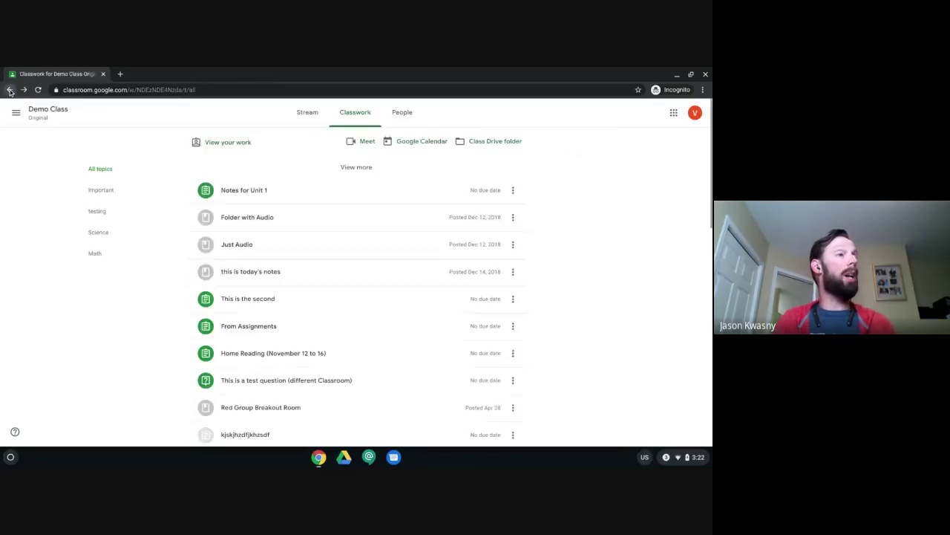
Step: In the student's "Testing the plagiarism checker" assignment, remove the attached document copy and make a new copy of the template
scroll(325, 314, down, 5)
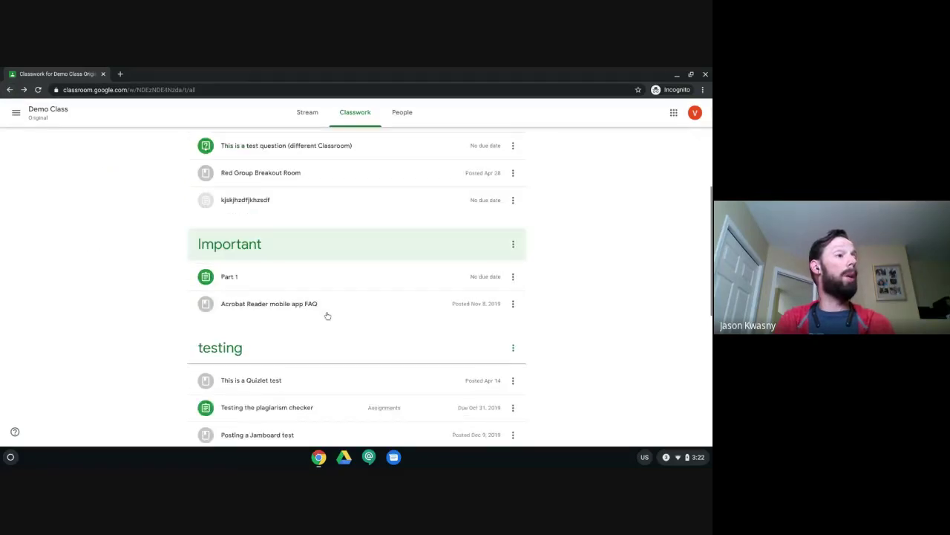
click(331, 321)
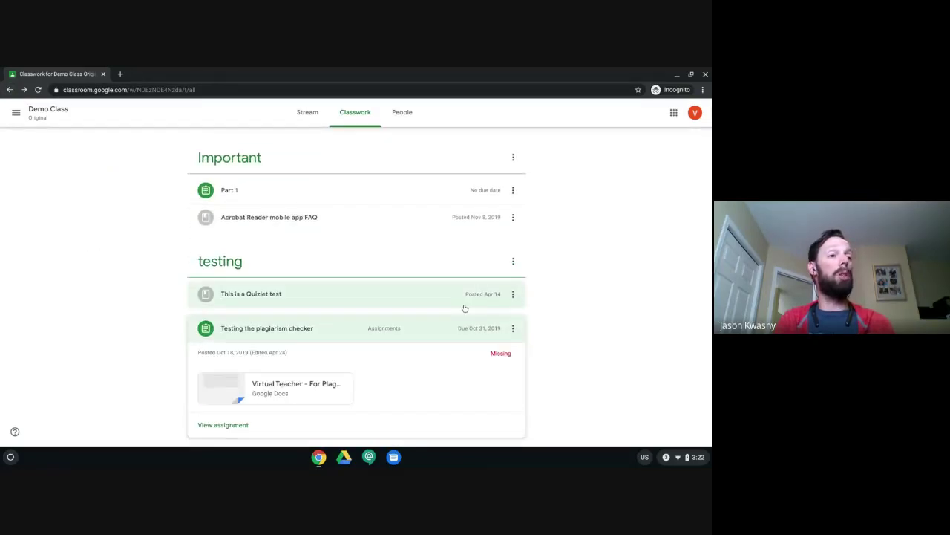
click(208, 429)
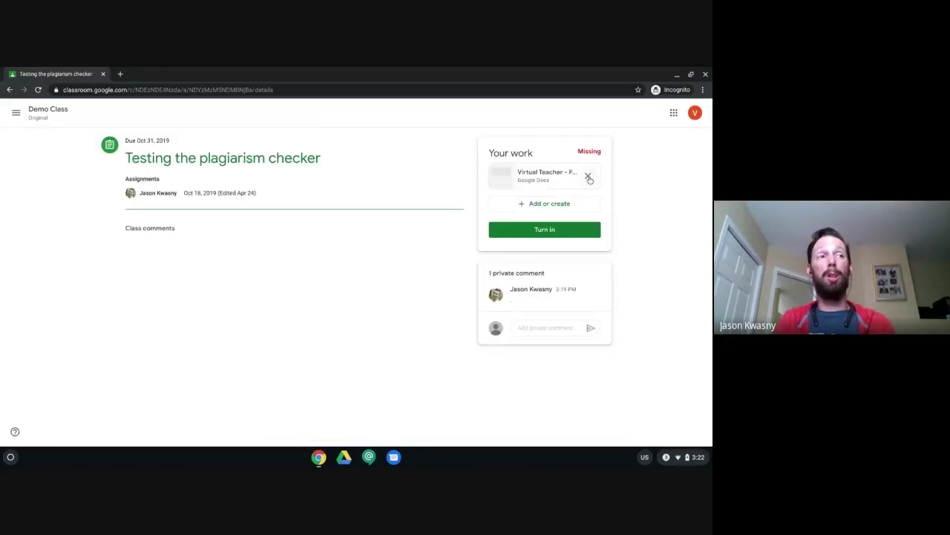
click(588, 178)
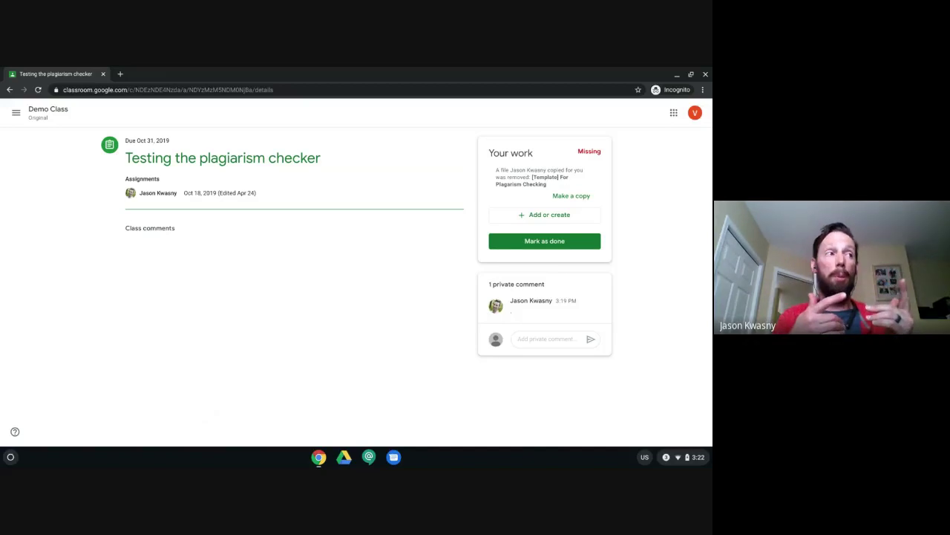
click(577, 196)
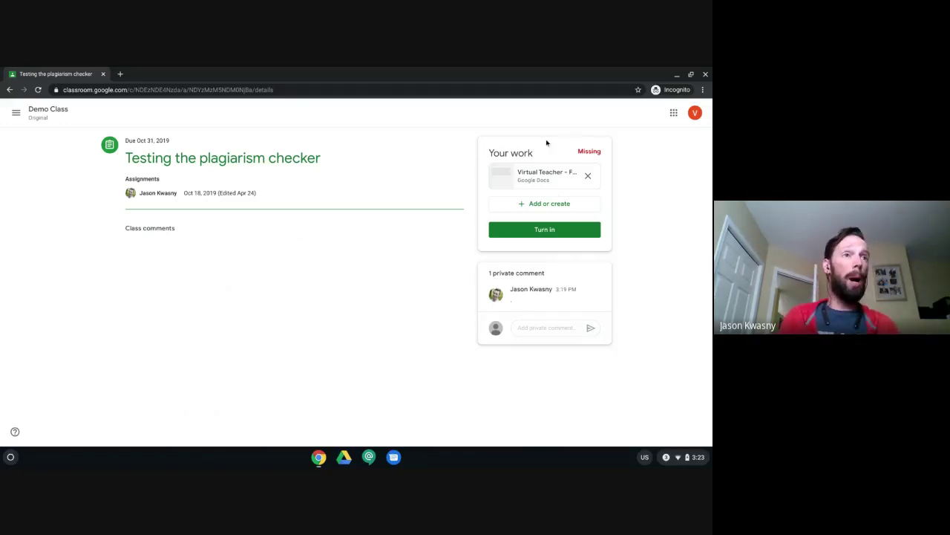
Step: Return to the teacher's Classroom window and open the Class Drive folder from Demo Class's classwork
click(676, 75)
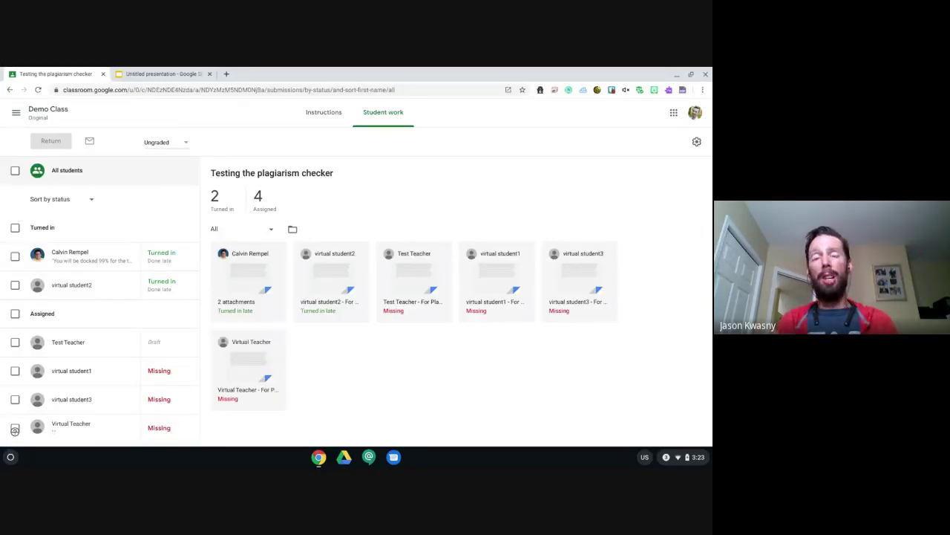
click(36, 113)
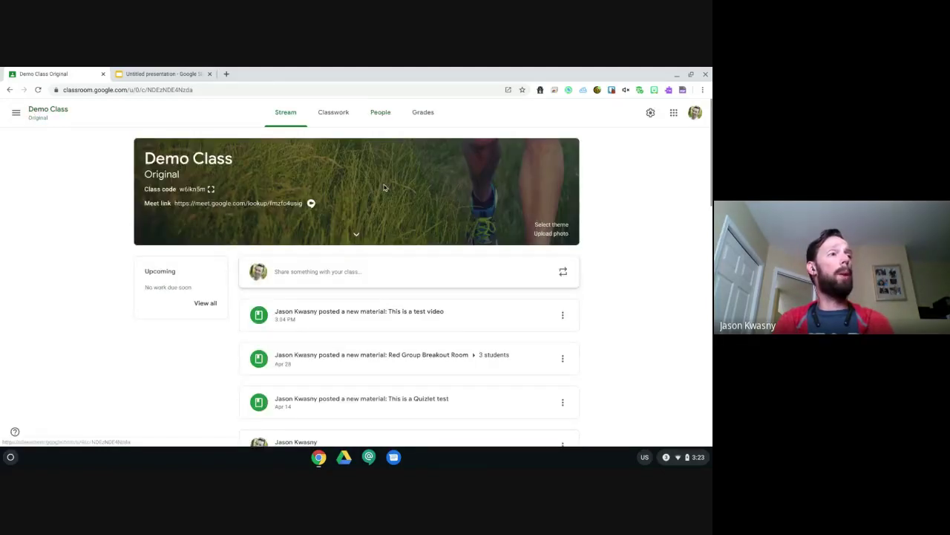
click(336, 116)
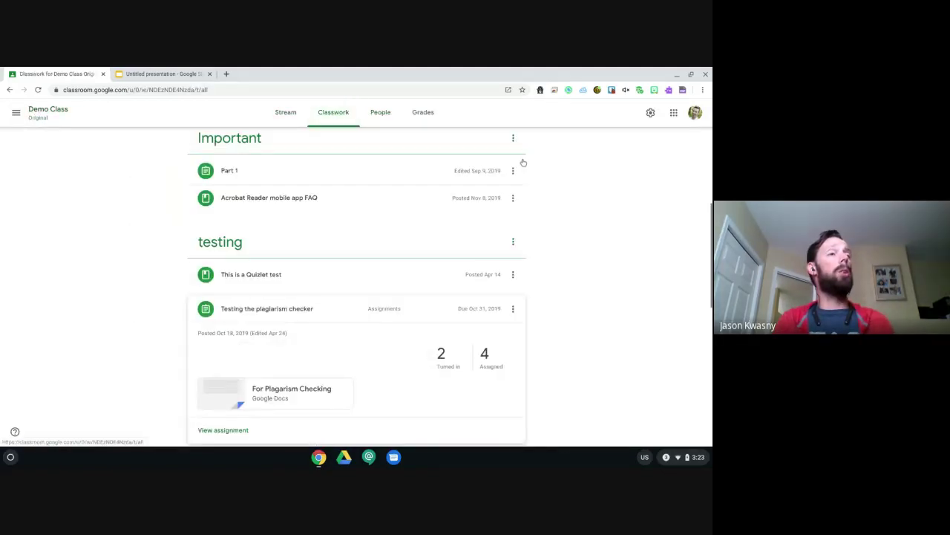
scroll(519, 159, up, 5)
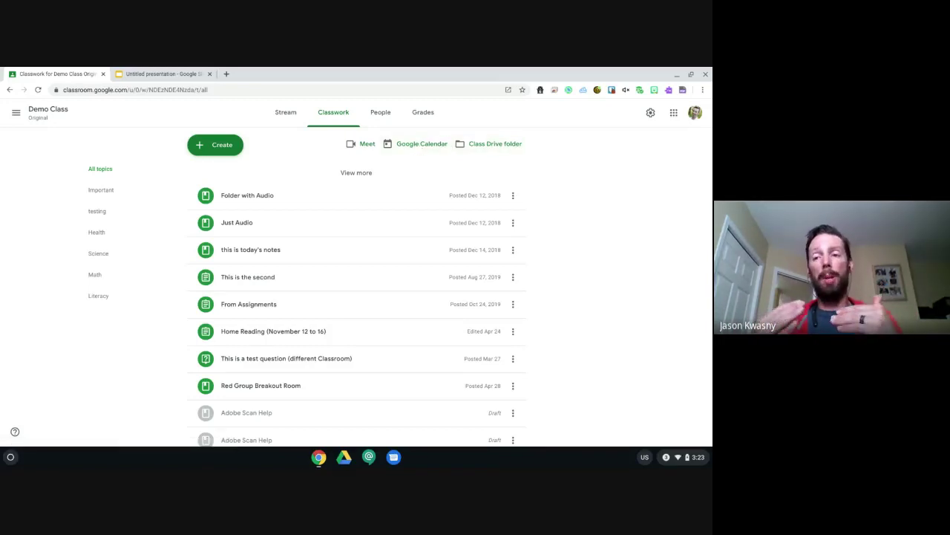
click(488, 145)
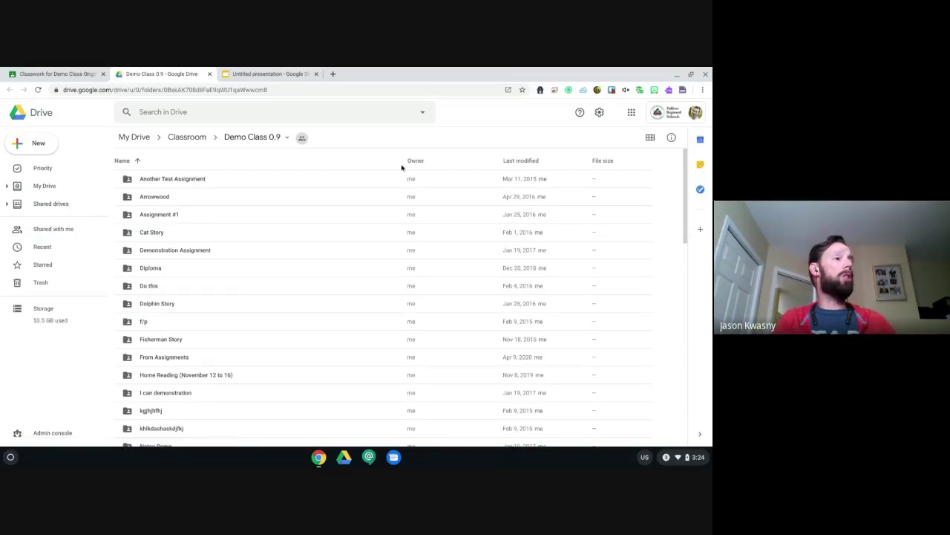
Step: Check the classwork list in Classroom, return to Google Drive, and open the "Testing the plagiarism checker" folder inside Demo Class 0.9
click(44, 73)
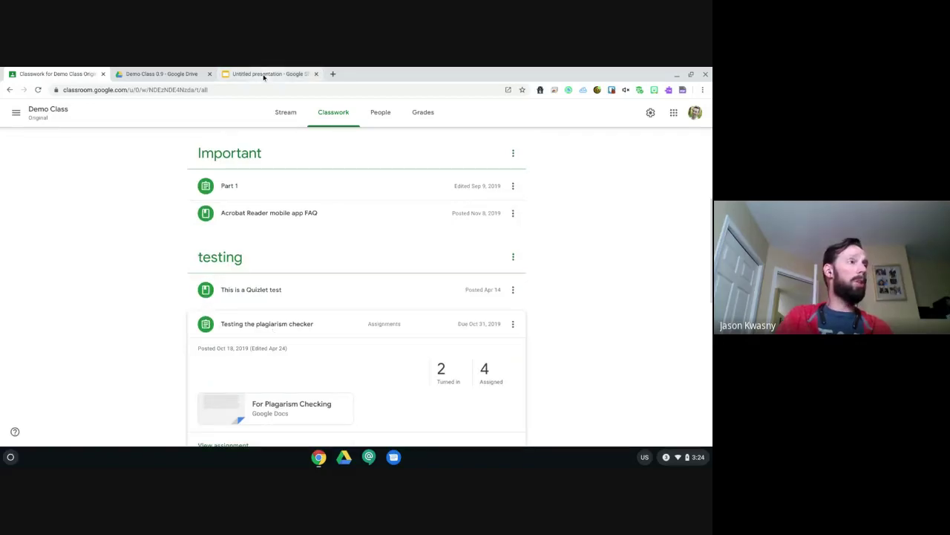
click(184, 73)
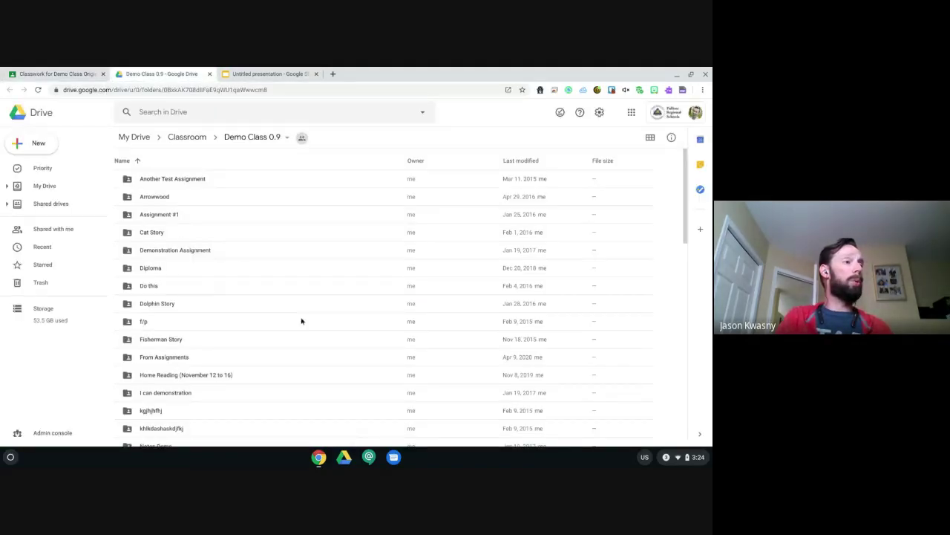
scroll(326, 324, down, 10)
scroll(325, 324, down, 5)
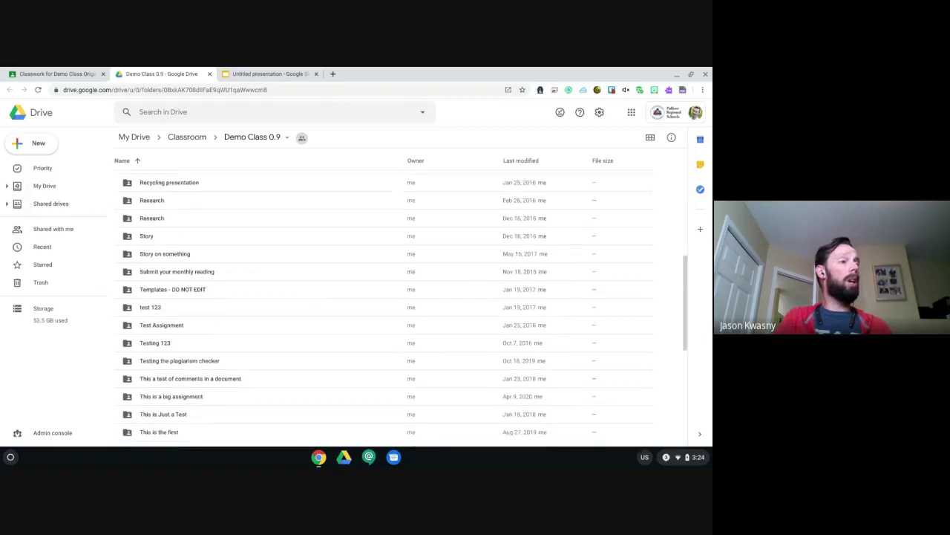
scroll(245, 249, down, 1)
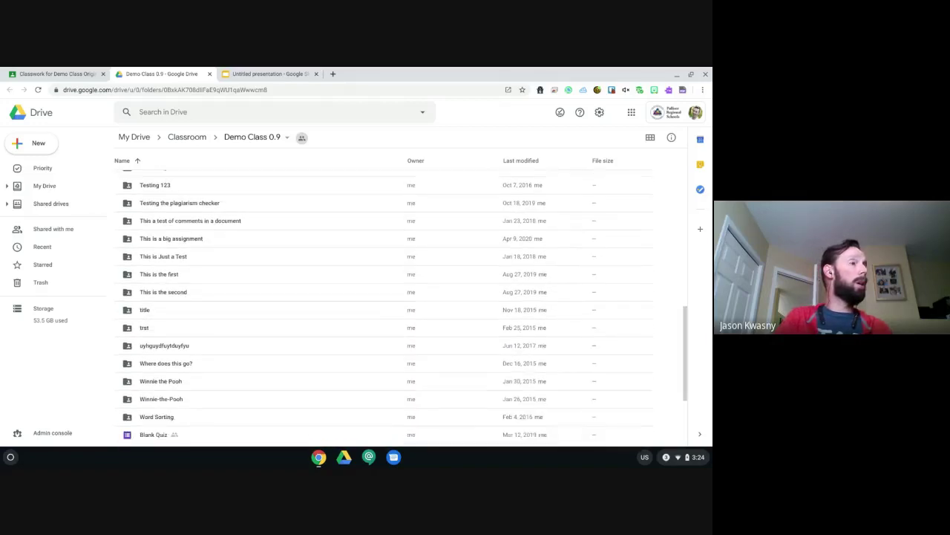
scroll(245, 250, up, 1)
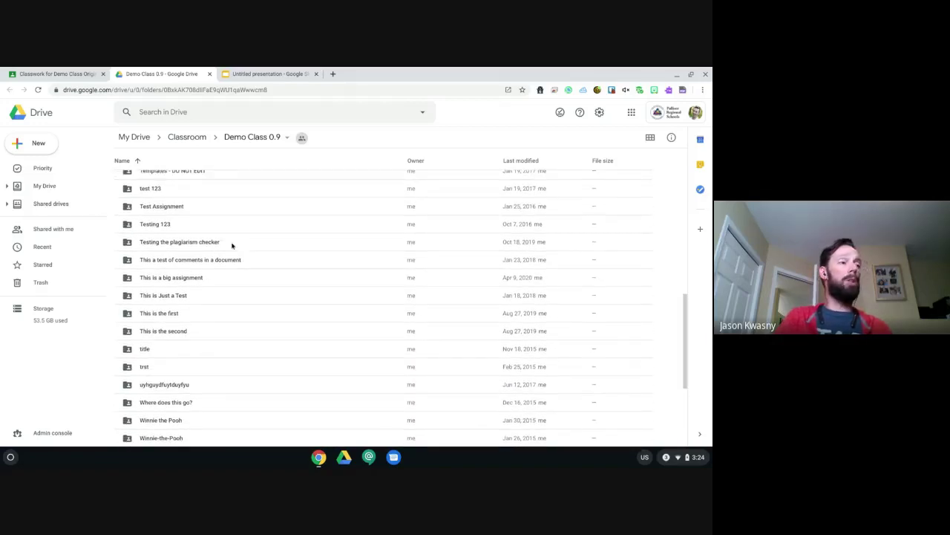
click(157, 245)
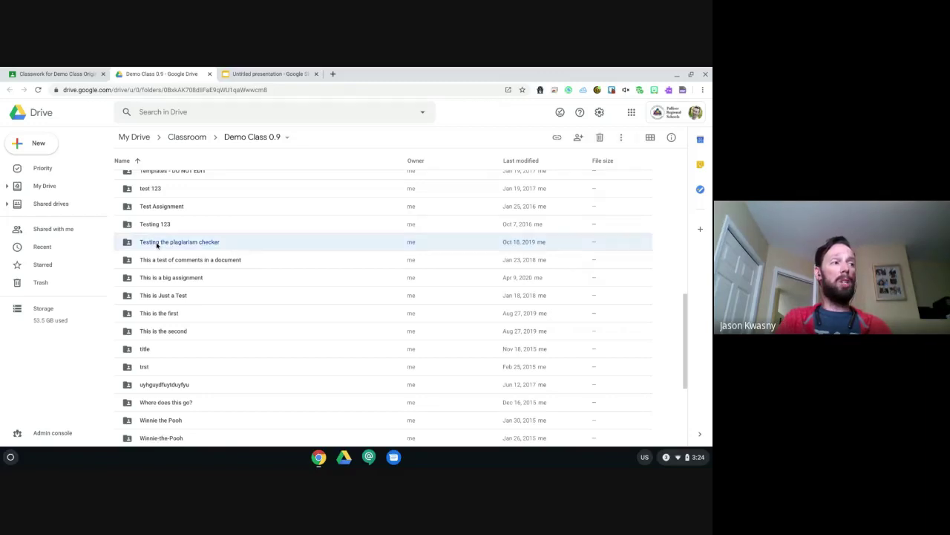
double_click(157, 245)
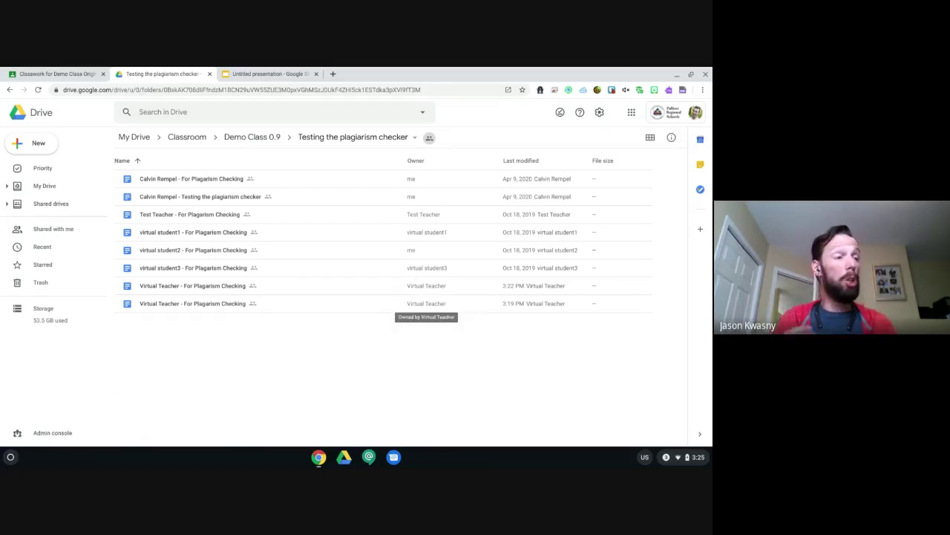
Step: Open the 3:22 PM "Virtual Teacher - For Plagarism Checking" document, copy its web address, and switch to the student's Classroom window
click(183, 290)
double_click(183, 290)
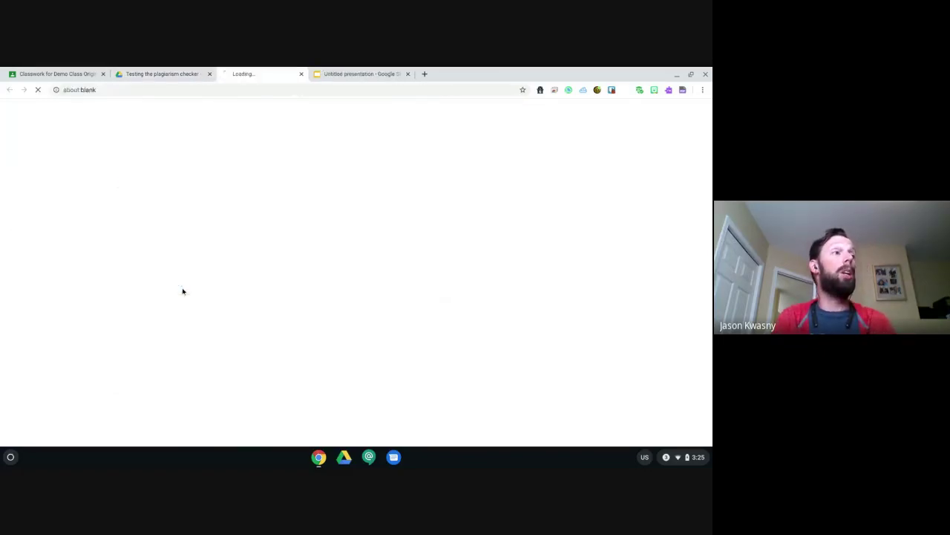
click(215, 90)
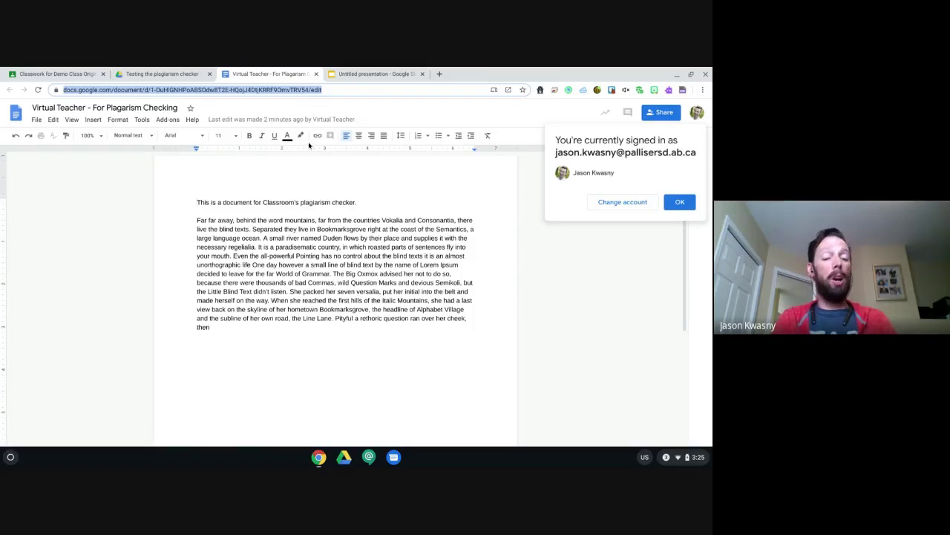
key(alt+Tab)
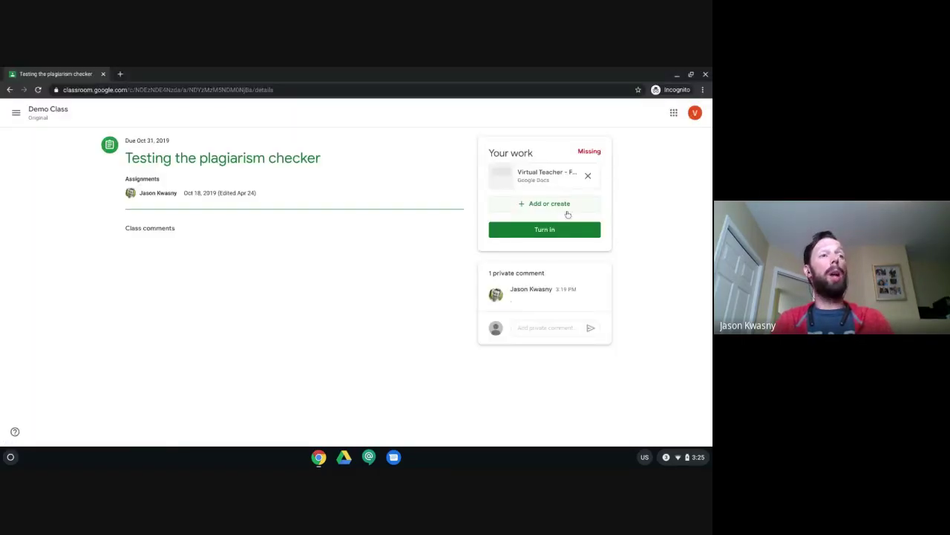
Step: Try to attach the copied document address as a link to the student's "Testing the plagiarism checker" work
click(547, 206)
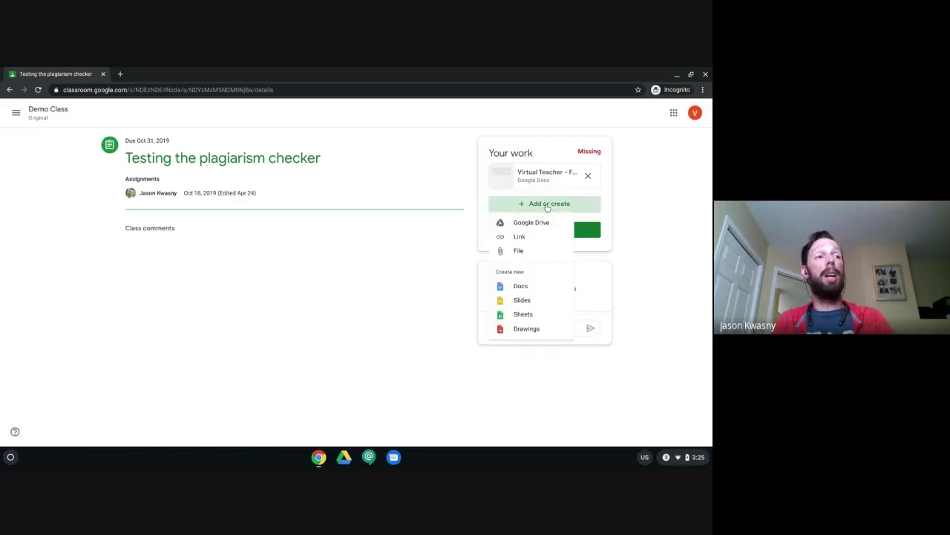
click(521, 238)
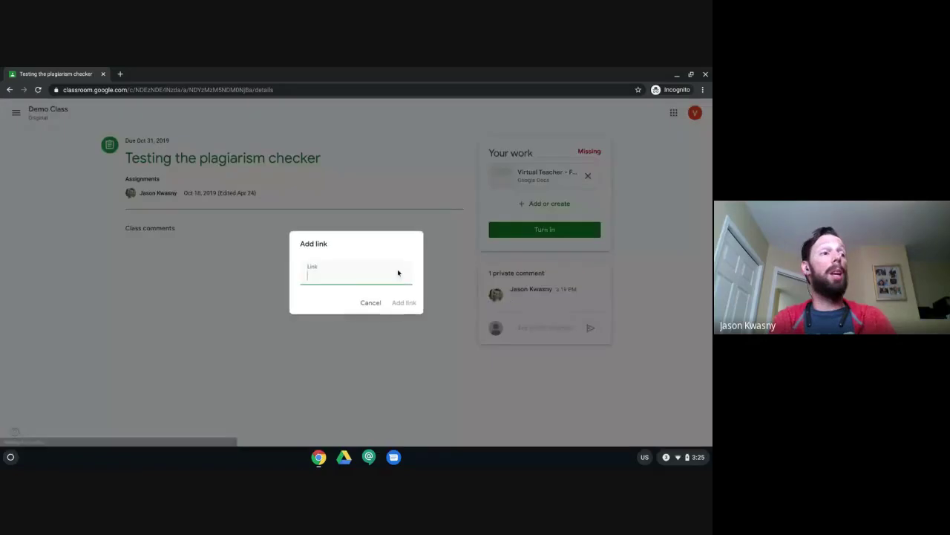
key(ctrl+v)
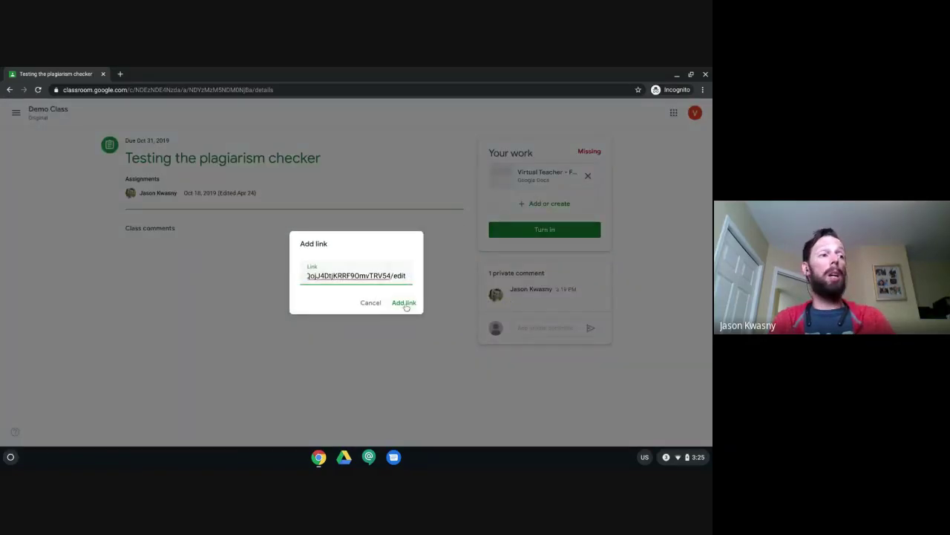
click(403, 302)
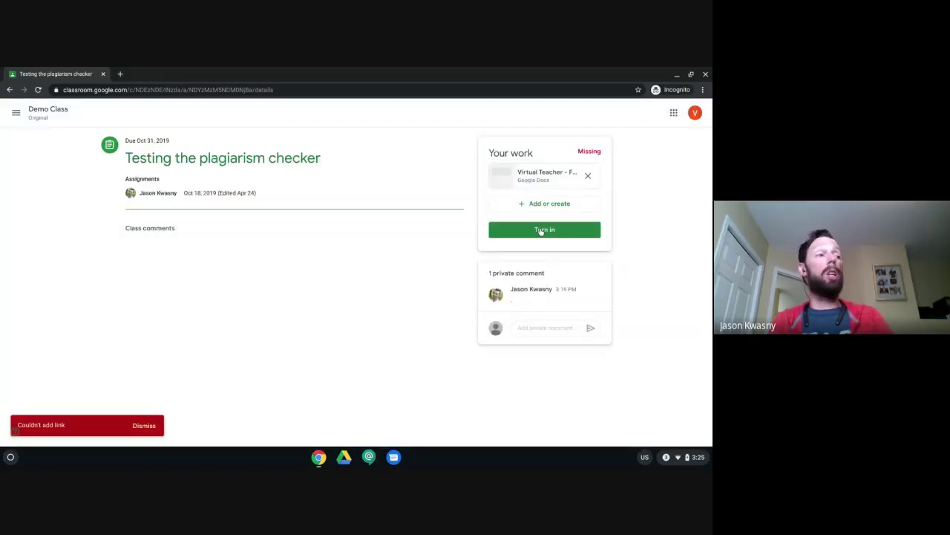
click(141, 425)
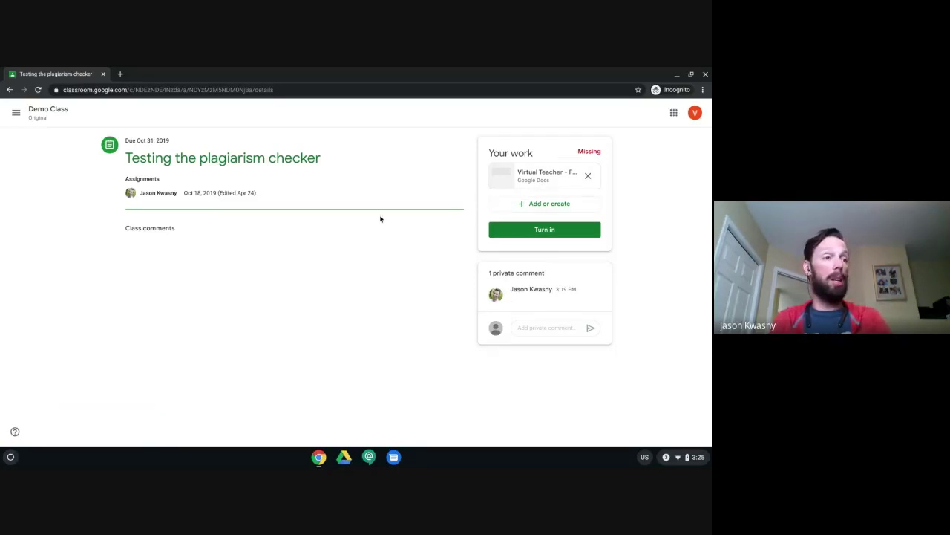
Step: Open the 3:19 PM "Virtual Teacher - For Plagarism Checking" document from the Drive folder, copy its web address, and return to the student's assignment
key(alt+Tab)
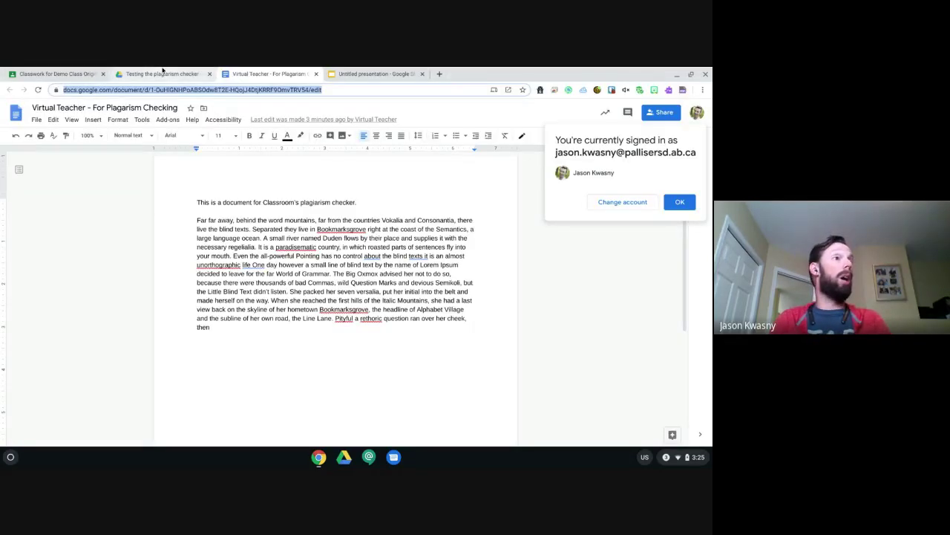
click(186, 74)
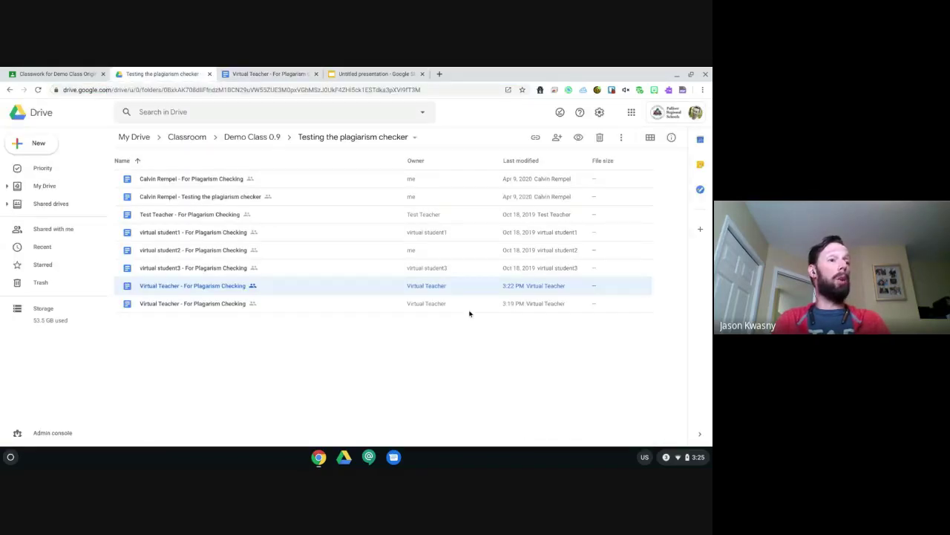
double_click(465, 309)
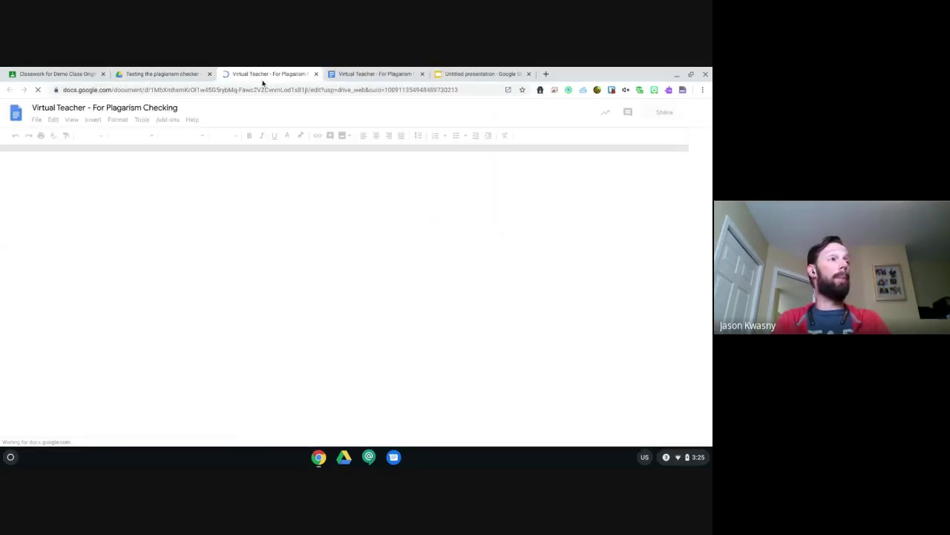
click(260, 88)
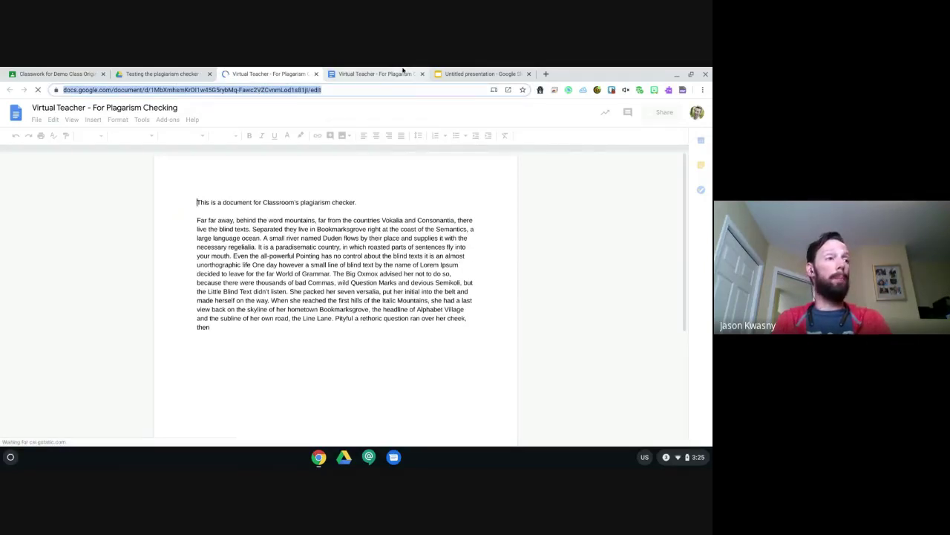
key(alt+Tab)
Step: Attach the 3:19 PM document to the student's "Testing the plagiarism checker" work as a link
click(578, 206)
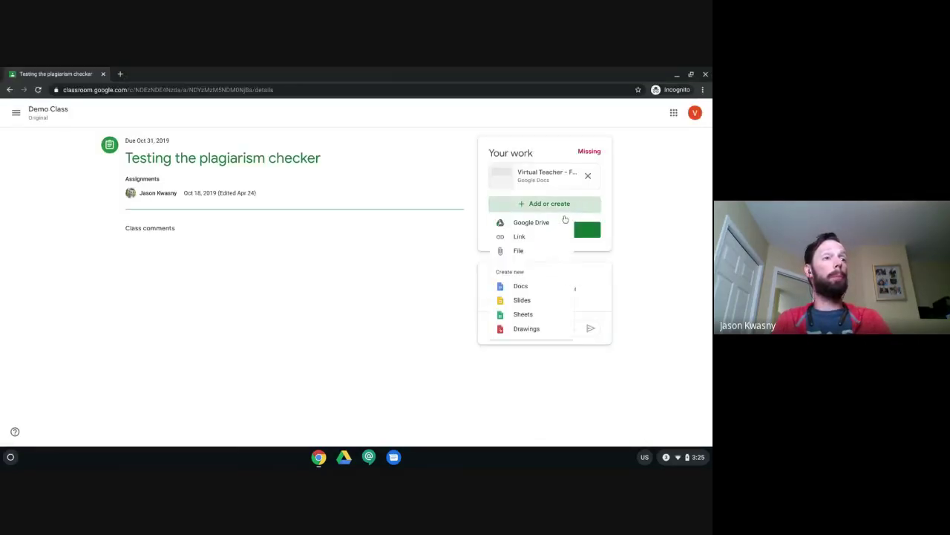
click(520, 236)
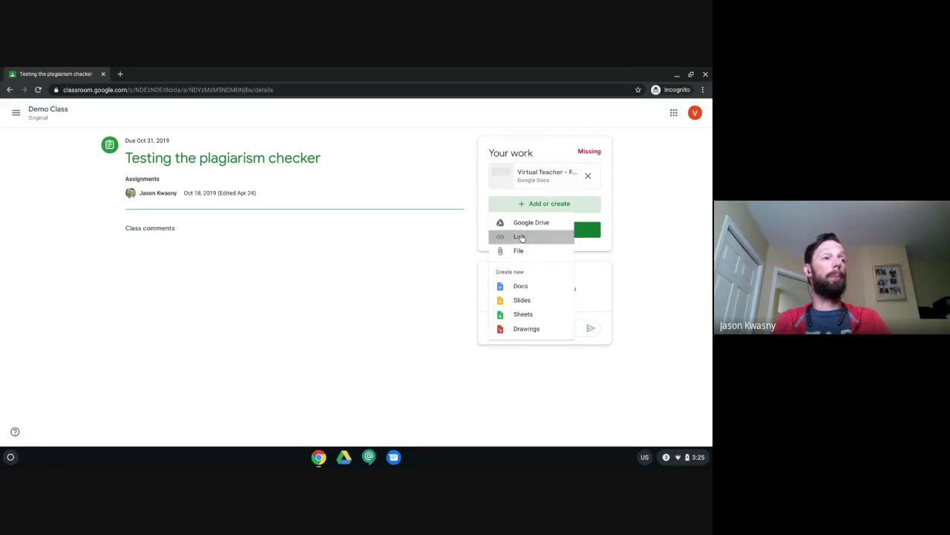
key(ctrl+v)
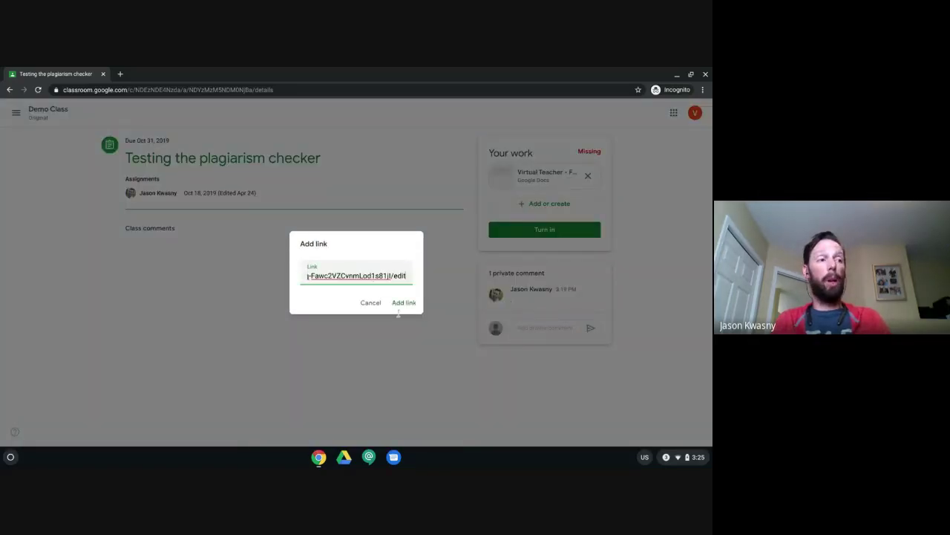
click(404, 303)
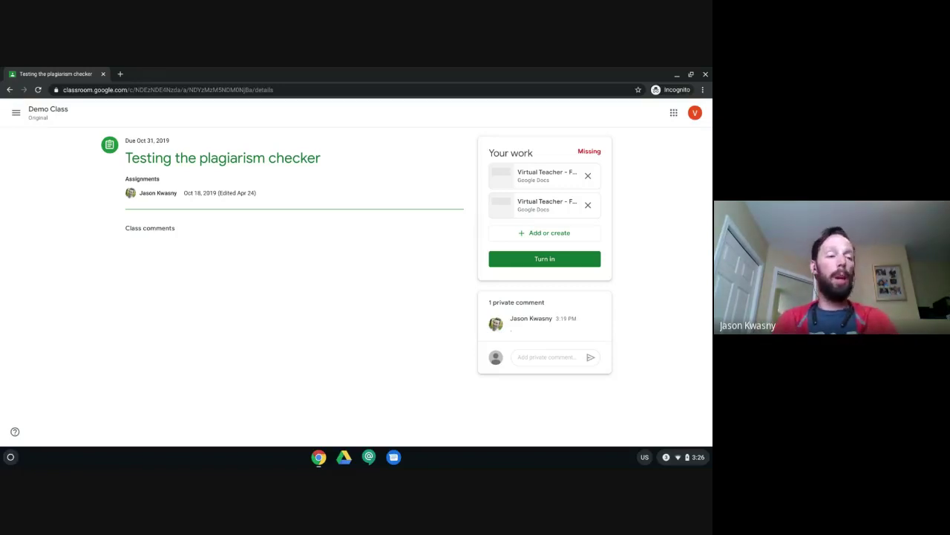
Step: Return to the teacher's Drive folder and review the sharing permissions of the first listed "For Plagarism Checking" document
key(alt+Tab)
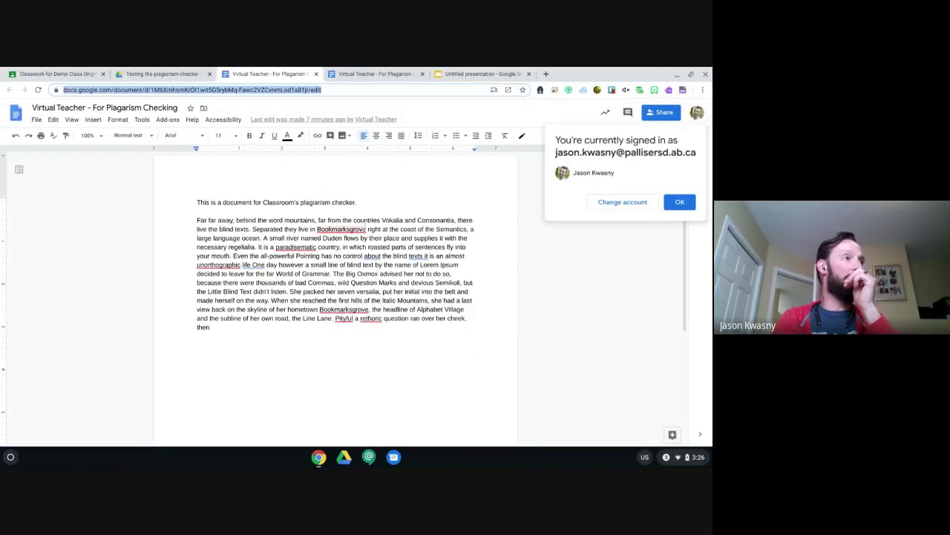
click(163, 73)
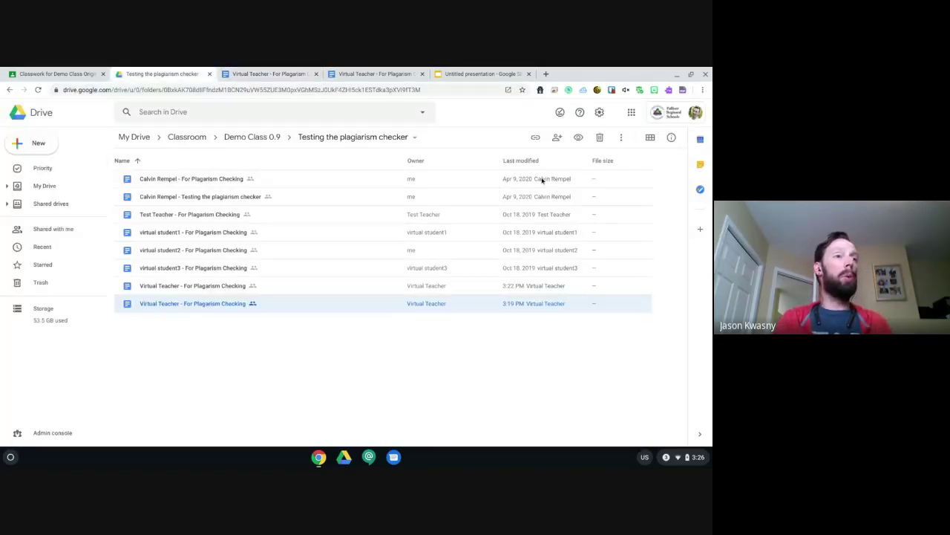
click(421, 183)
right_click(421, 183)
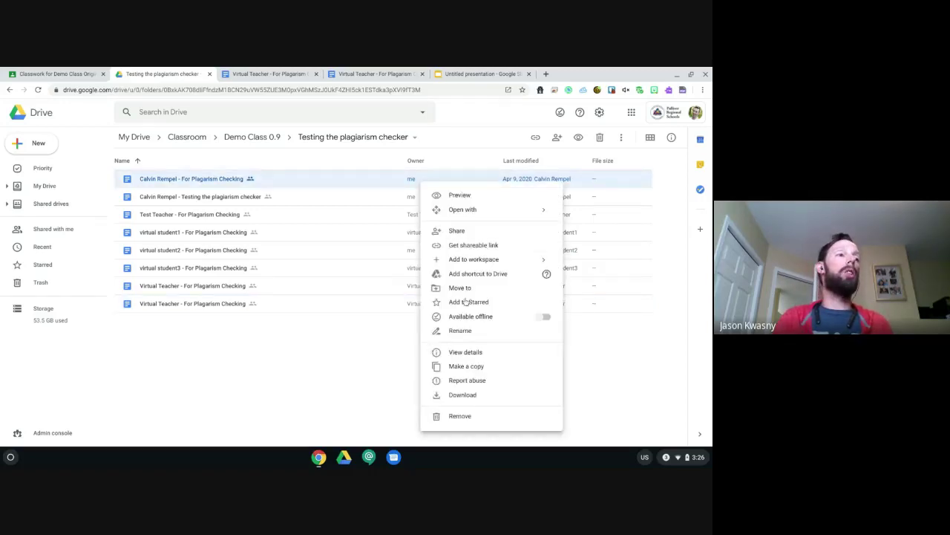
click(473, 231)
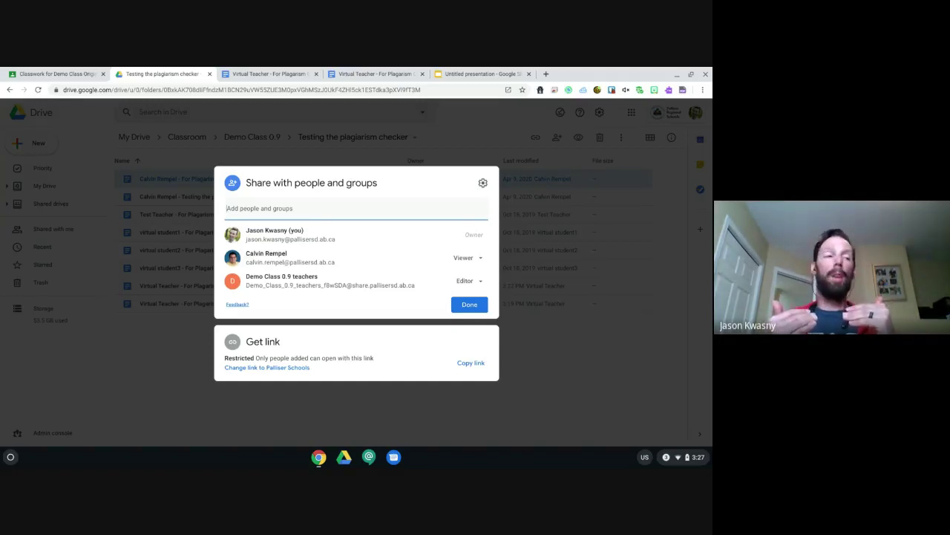
click(470, 306)
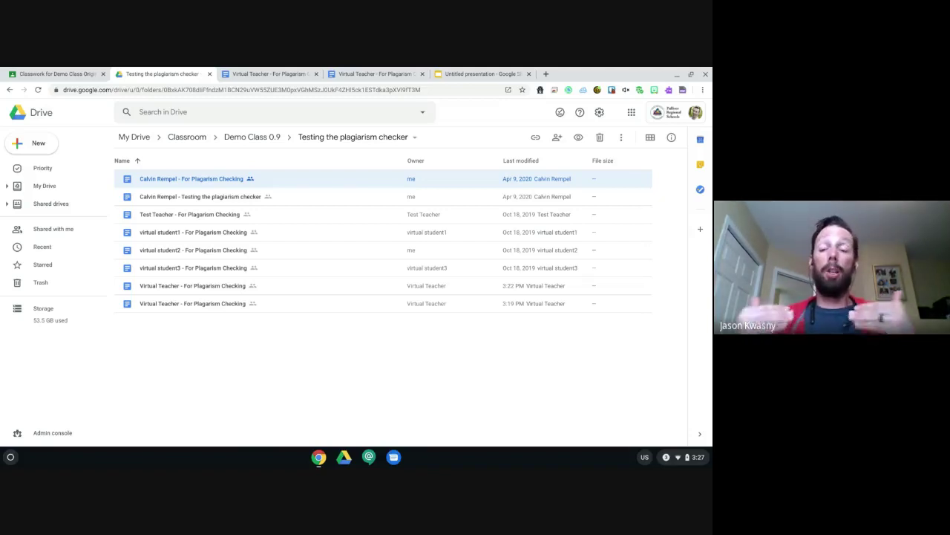
Step: Show slide 6 with the question about recording student voices, and open flipgrid.com in a new browser tab
click(490, 74)
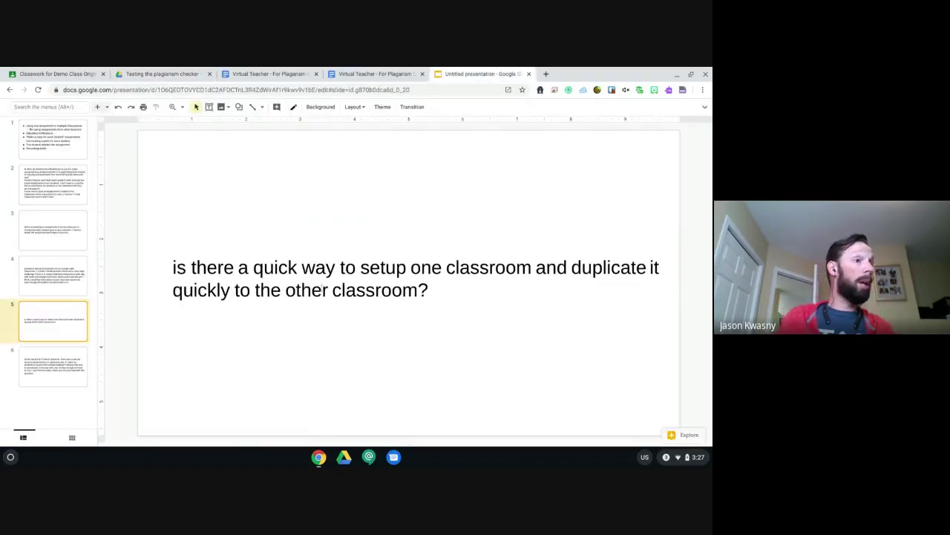
click(50, 371)
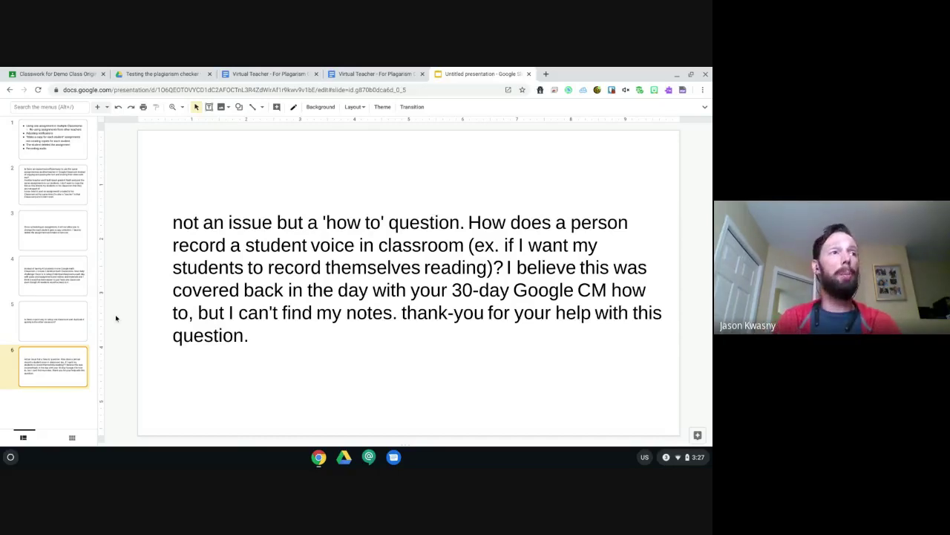
click(546, 73)
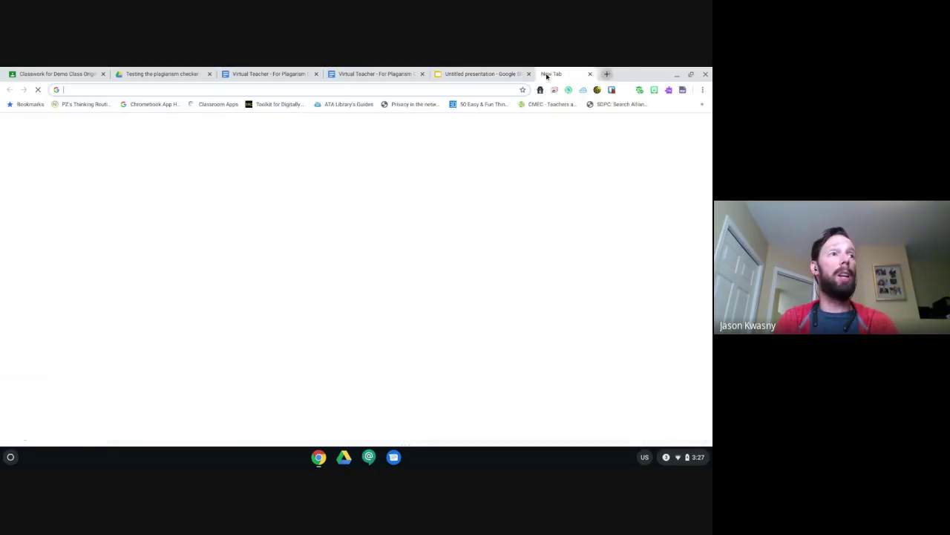
text(flipgri)
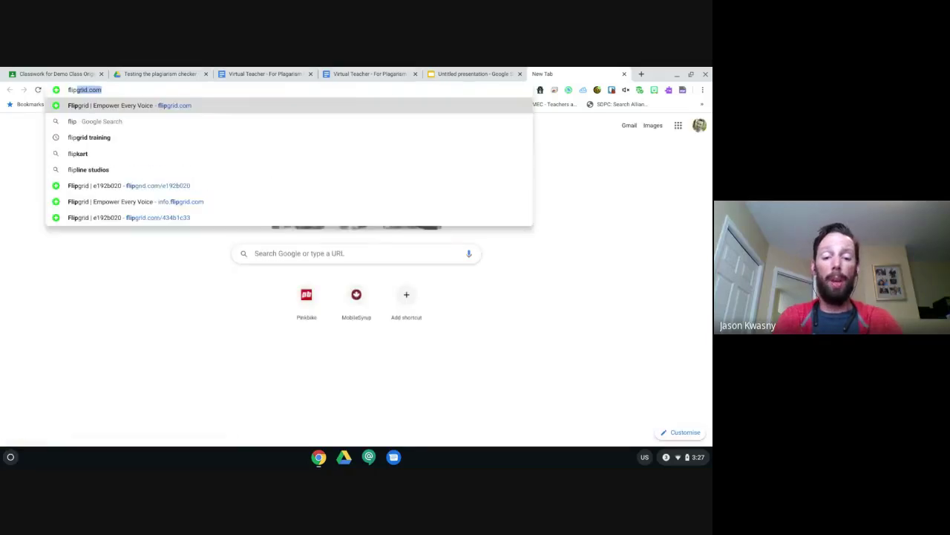
text(d.com)
key(Return)
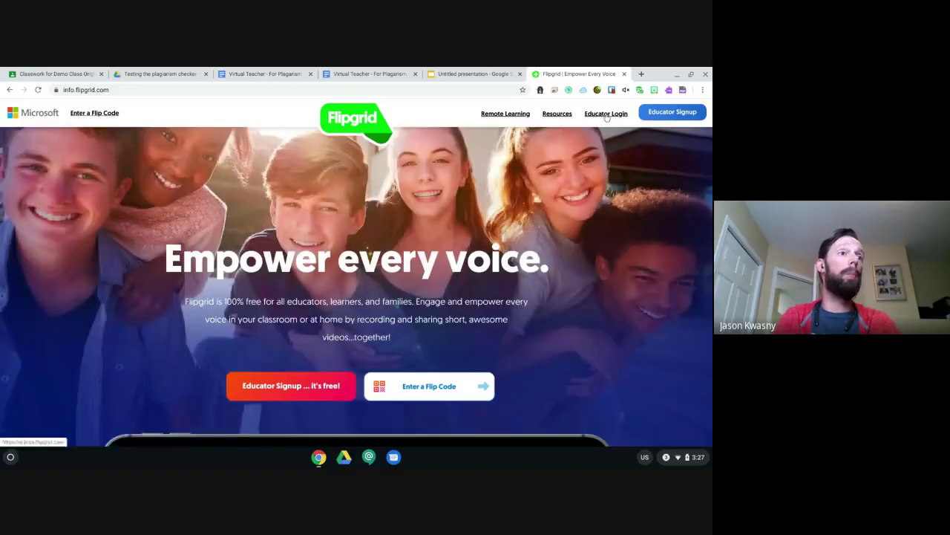
Step: Log in to Flipgrid as an educator, open the HomeTest grid, and review the available actions for the "Say Hello on Flipgrid!" topic
click(605, 112)
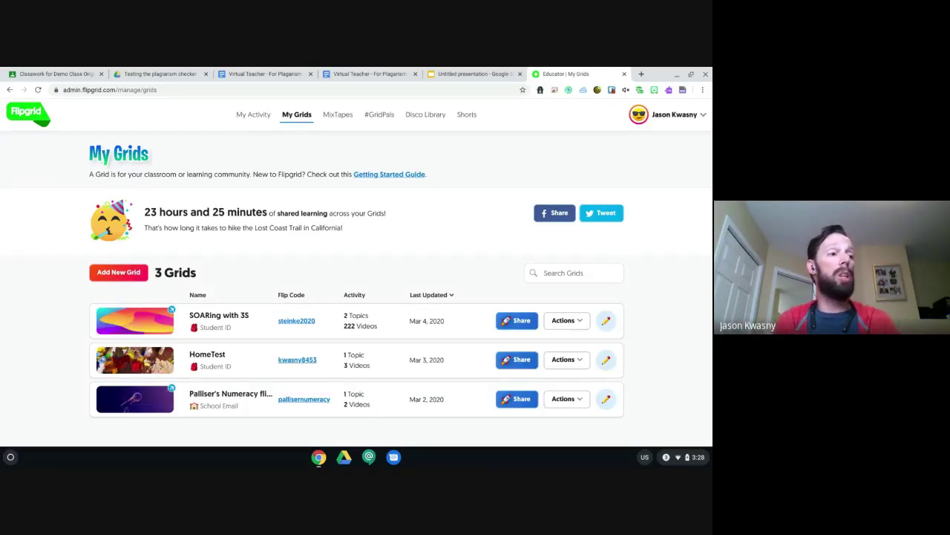
click(208, 358)
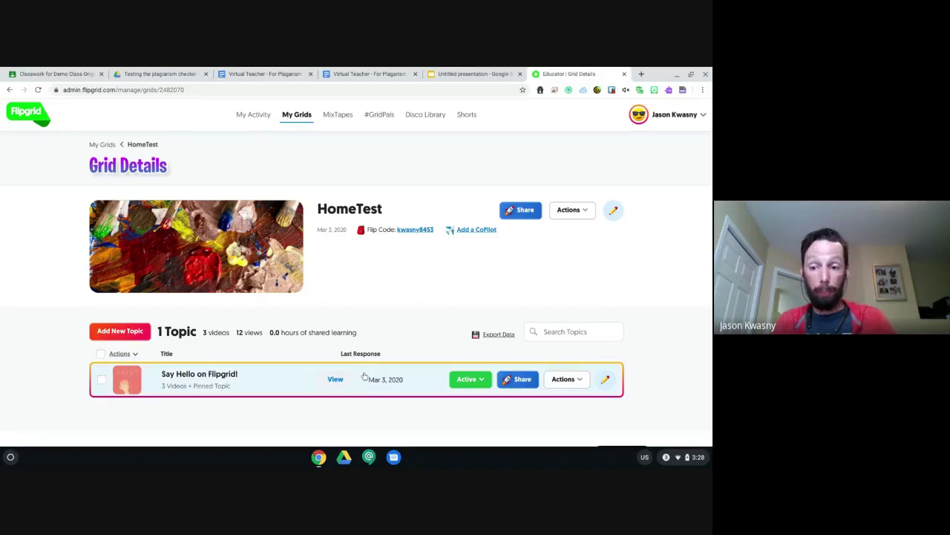
click(578, 380)
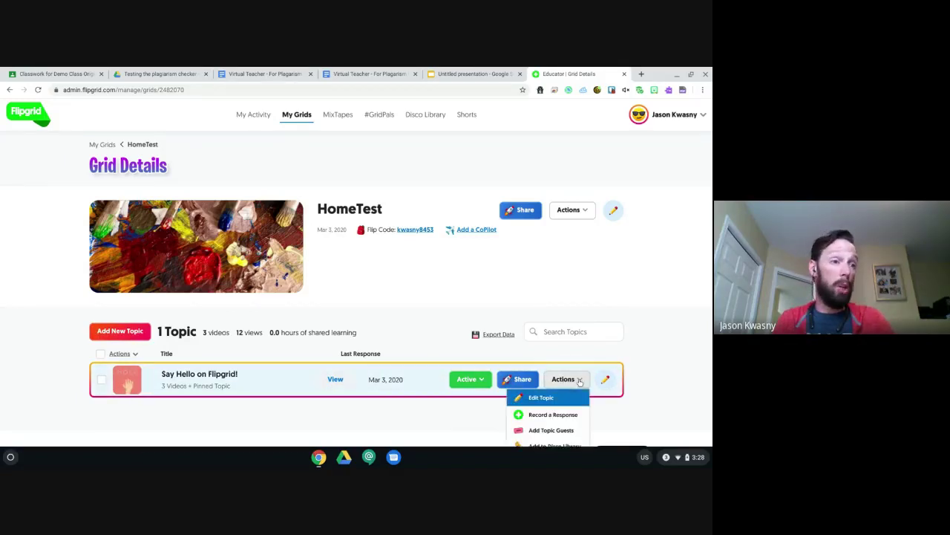
scroll(568, 380, down, 2)
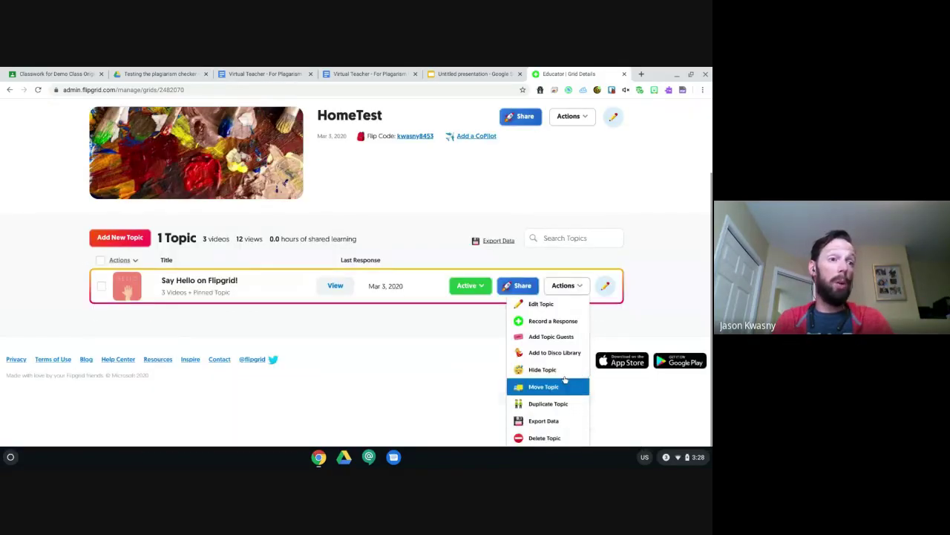
Step: Set up a Google Classroom share of the "Say Hello on Flipgrid!" topic for General Demo Class with the Create assignment action
click(514, 287)
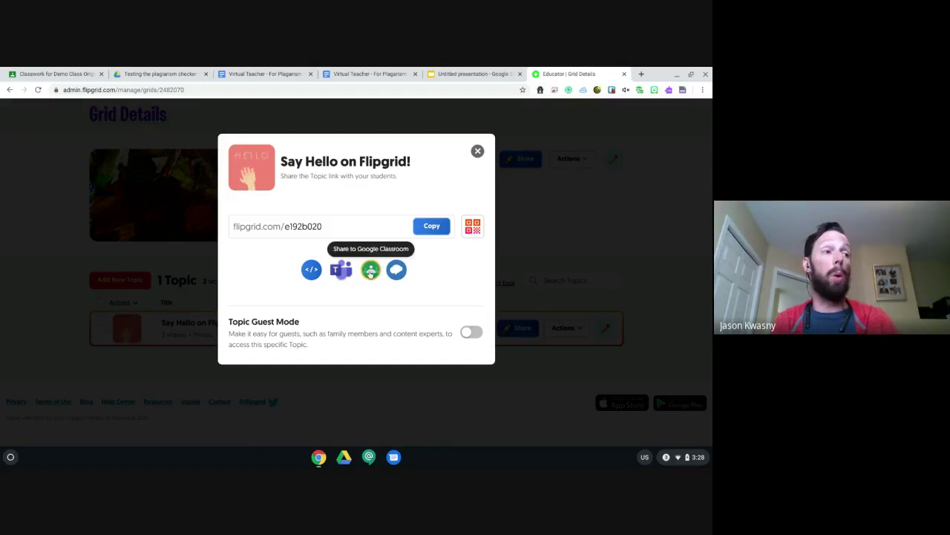
click(369, 268)
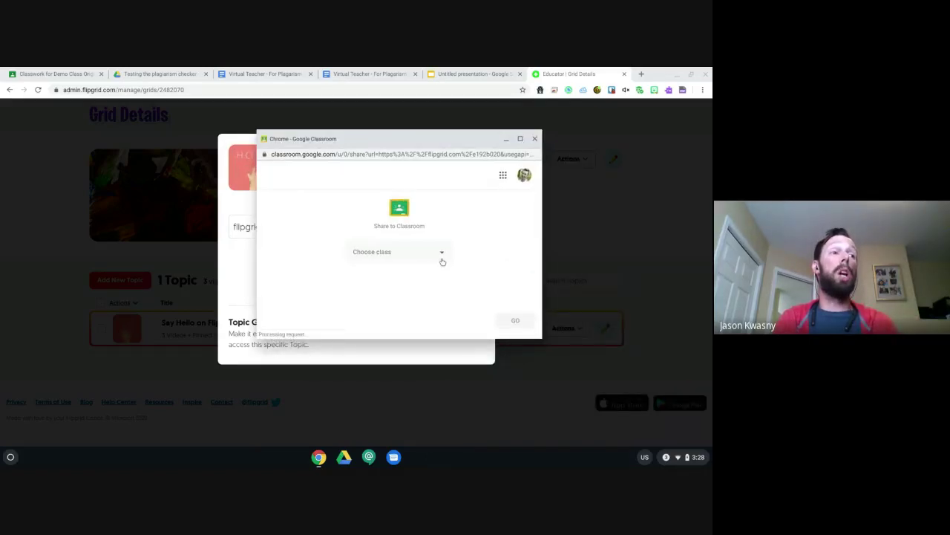
click(443, 256)
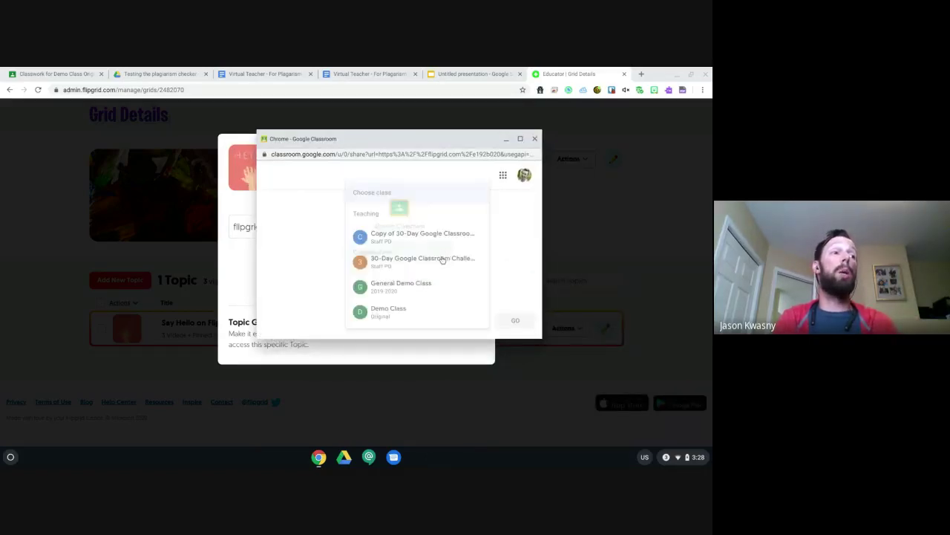
click(398, 287)
click(431, 293)
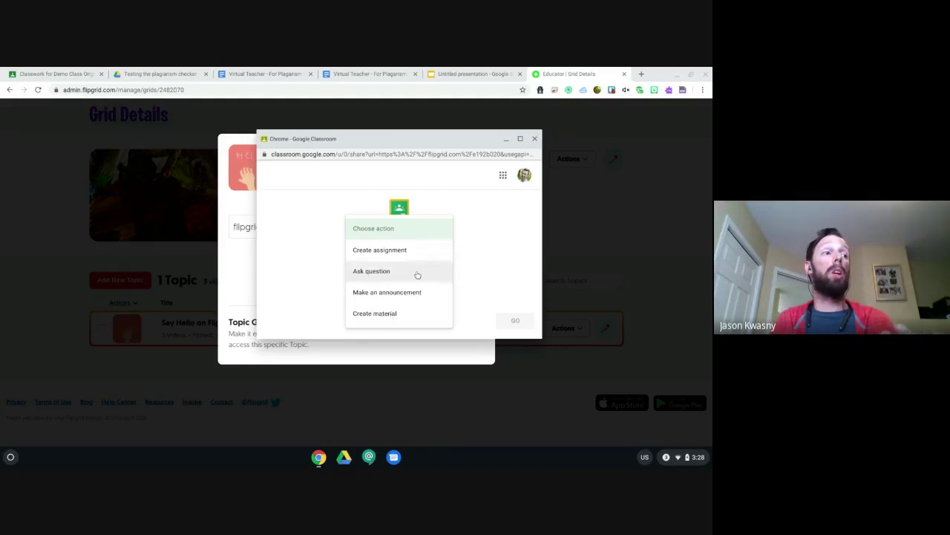
click(399, 253)
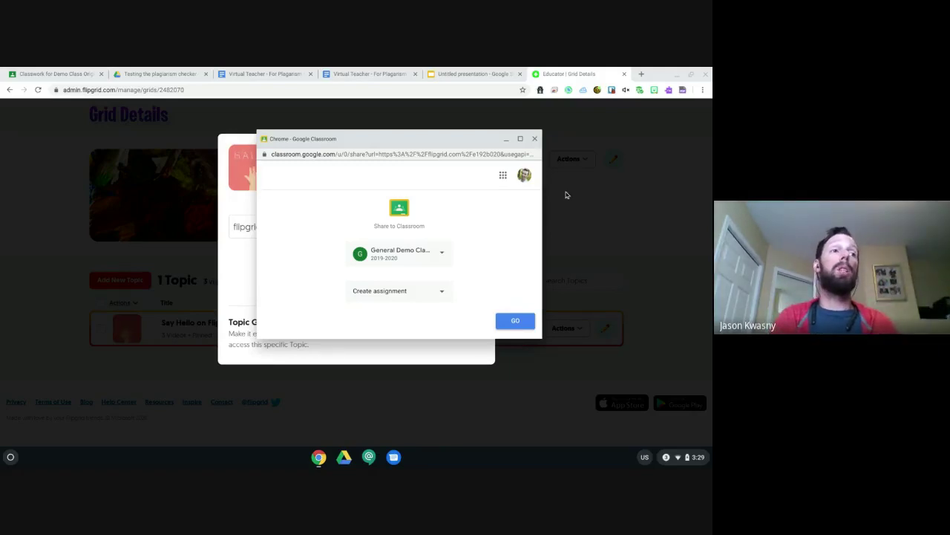
Step: Close the Classroom share window and look through the classwork topics of Demo Class in Google Classroom
click(533, 139)
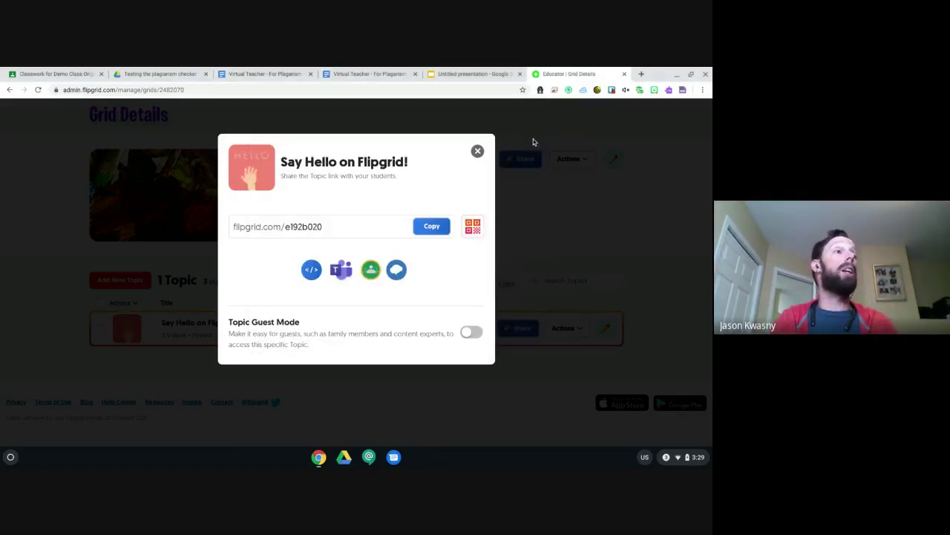
click(69, 75)
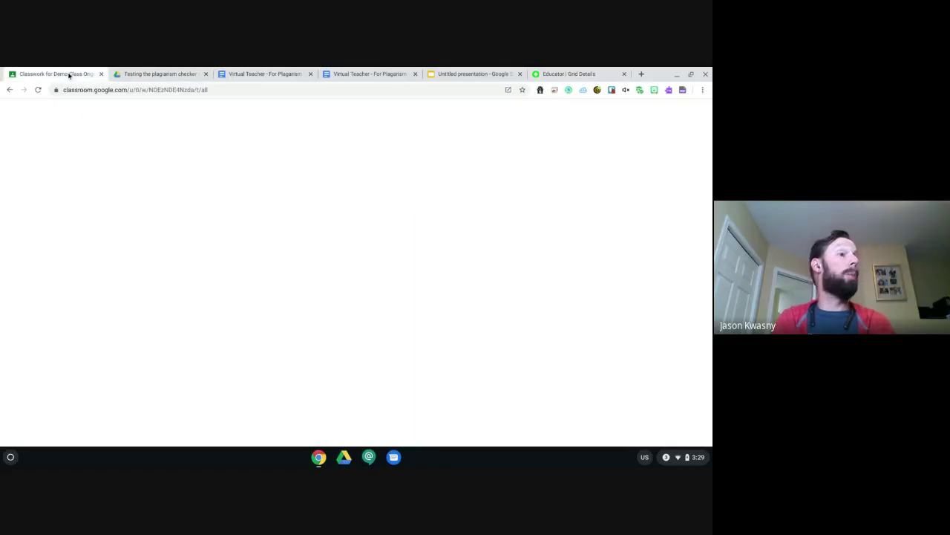
scroll(389, 291, down, 10)
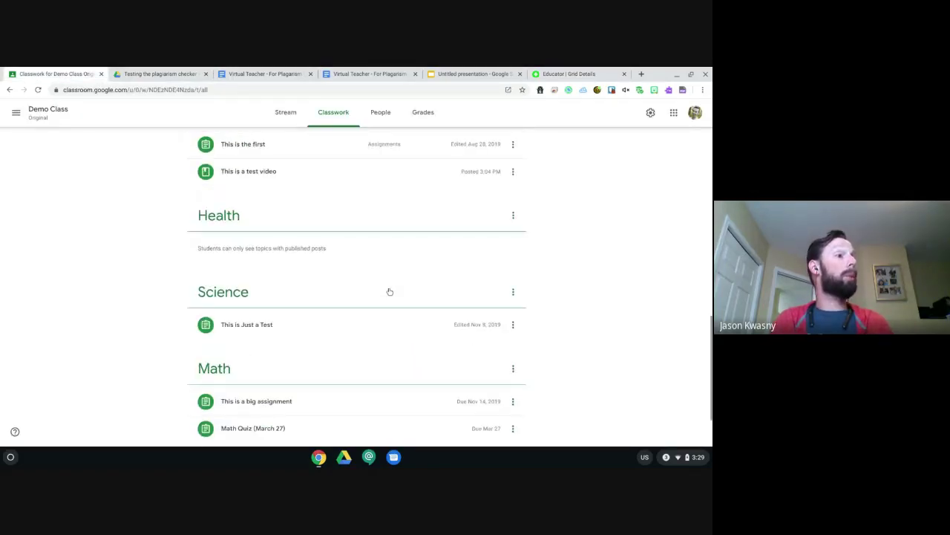
scroll(365, 244, down, 1)
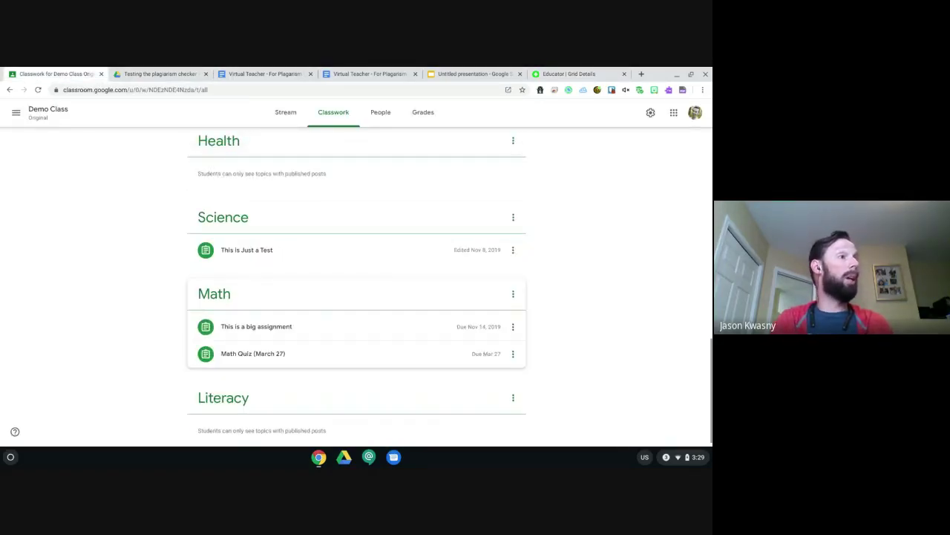
scroll(366, 244, up, 8)
scroll(346, 386, down, 2)
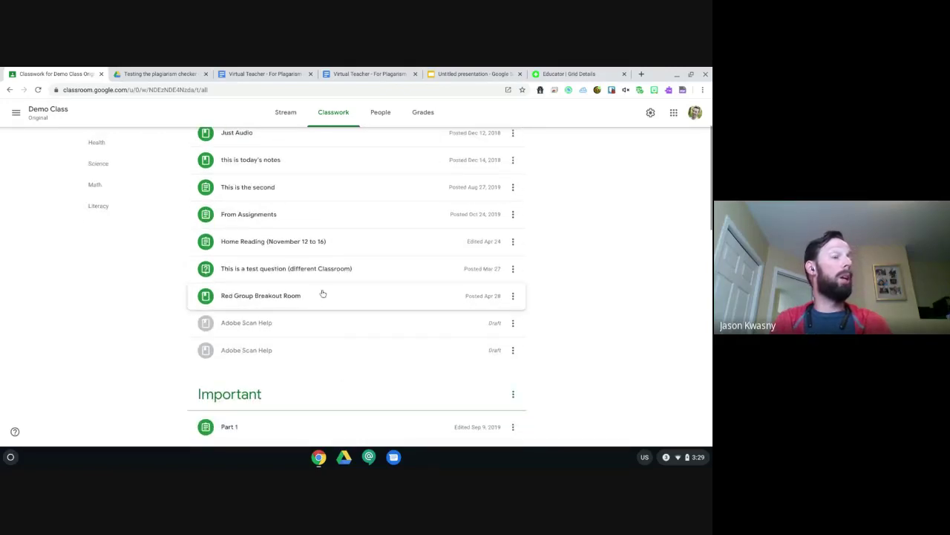
scroll(348, 332, down, 4)
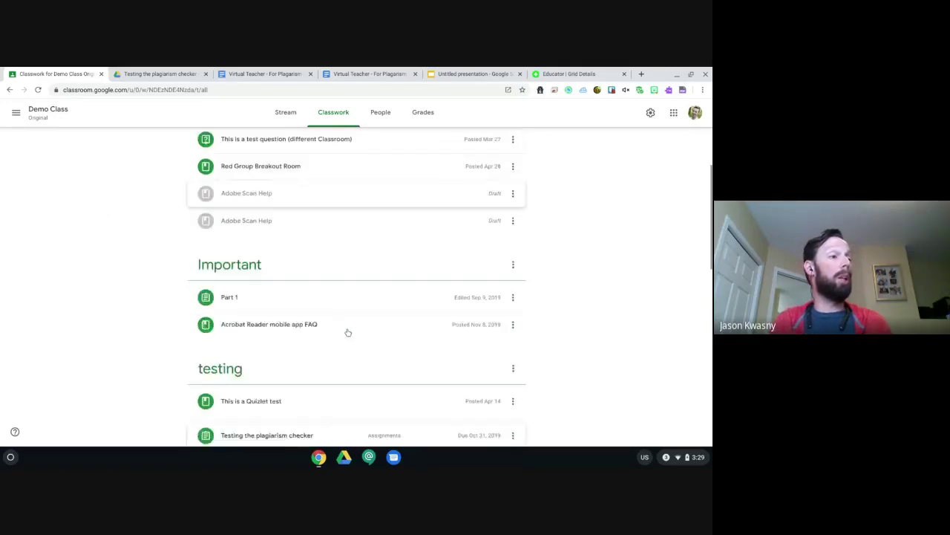
scroll(357, 290, down, 2)
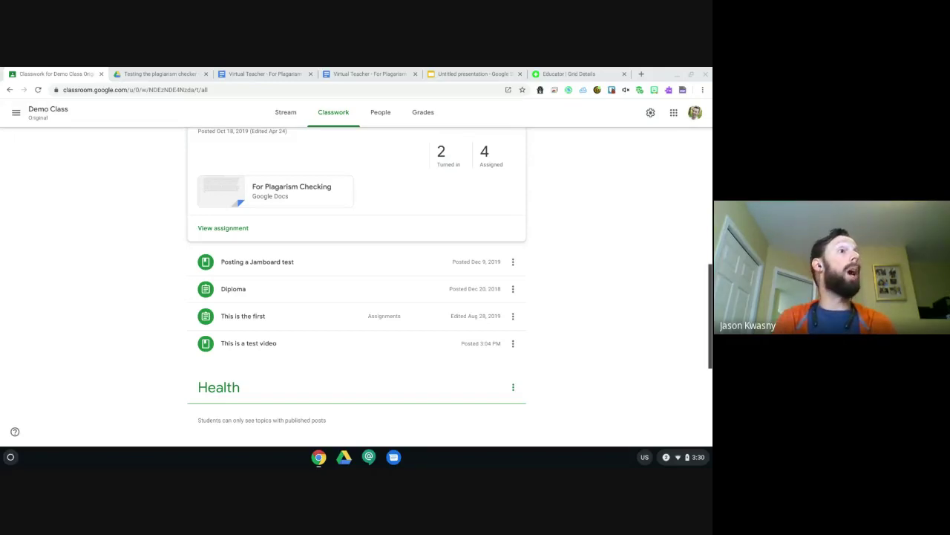
Step: Review the version history of the second open "For Plagarism Checking" document and close that document
click(354, 72)
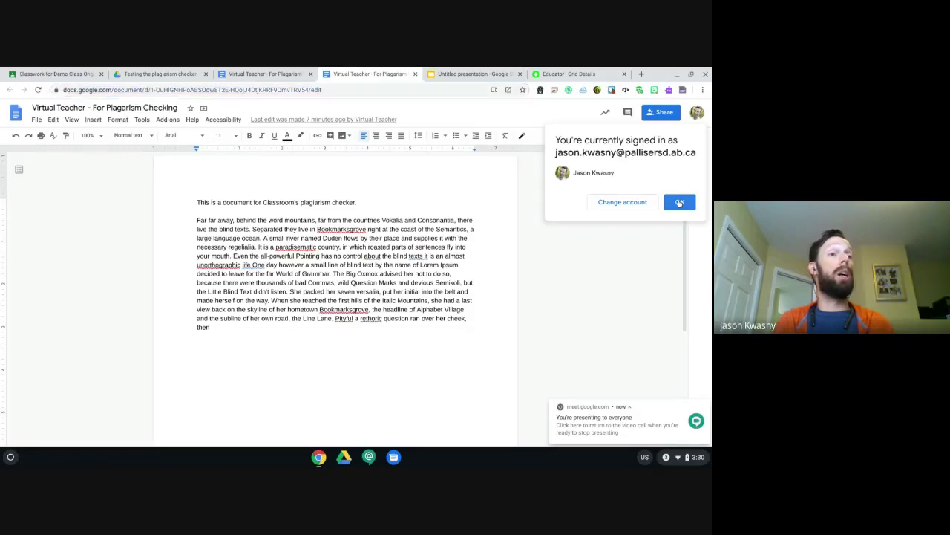
click(679, 202)
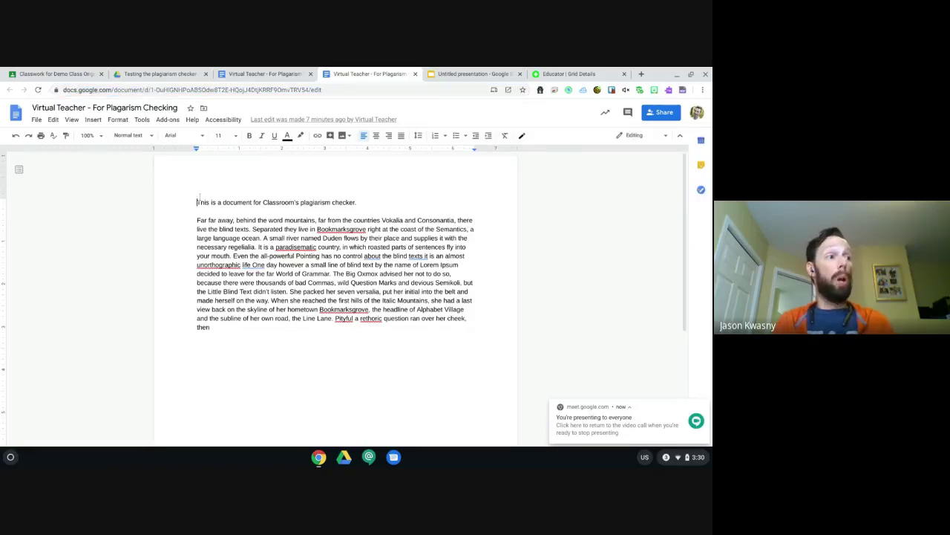
key(ctrl+a)
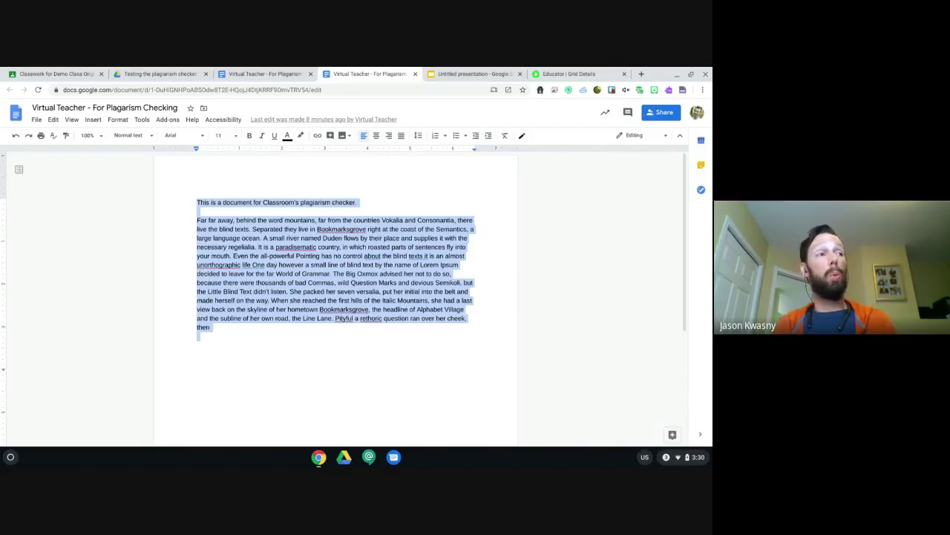
click(272, 120)
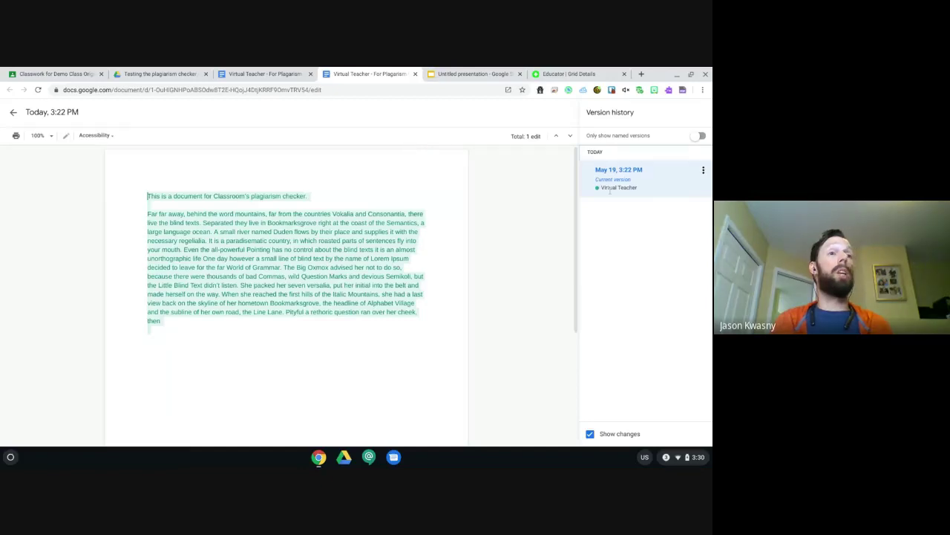
click(416, 74)
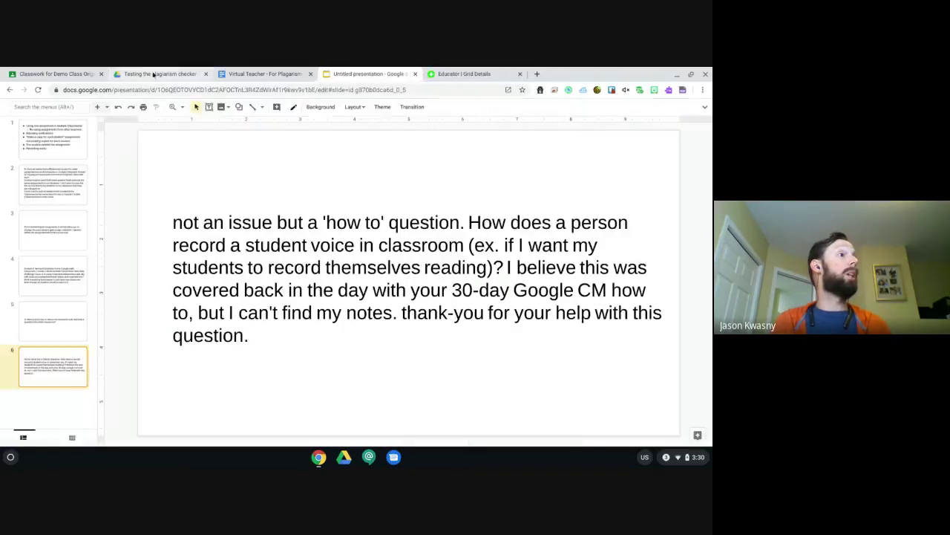
Step: From My Drive, check the version history of "Copy of Sample PIA template revised 2019 - shared with external" and close the document
click(160, 75)
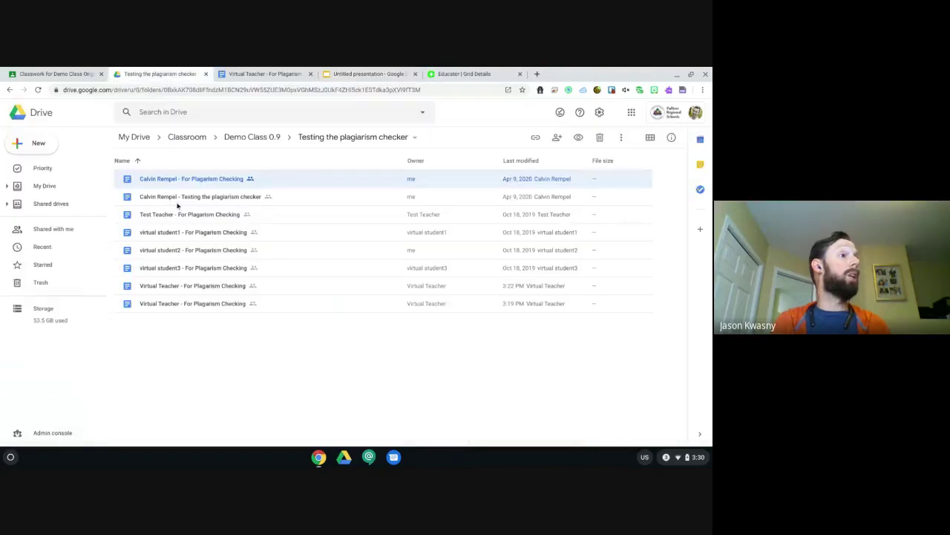
click(245, 139)
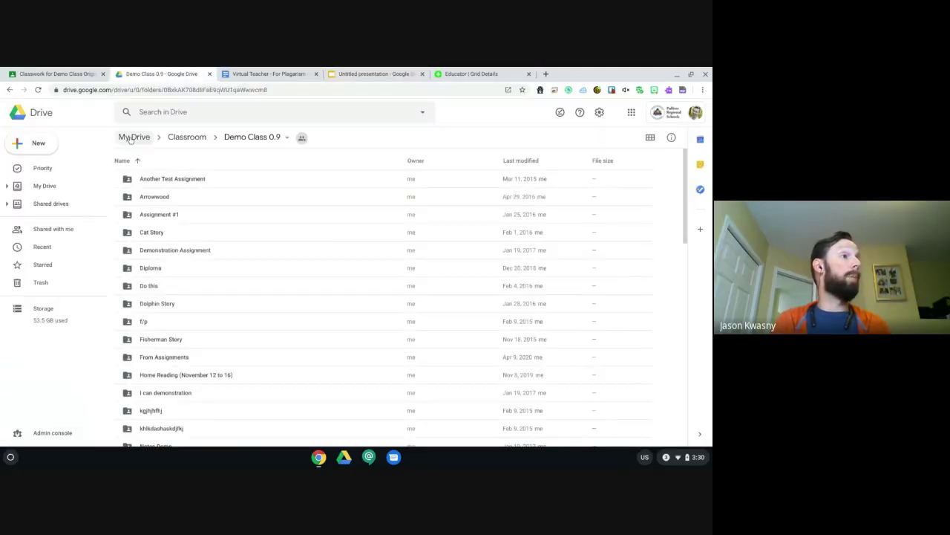
click(128, 138)
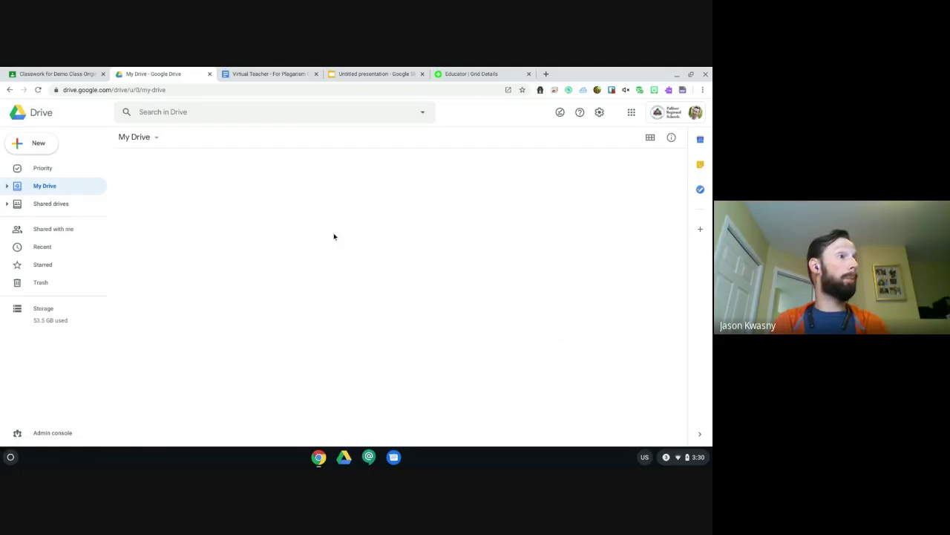
scroll(334, 236, down, 10)
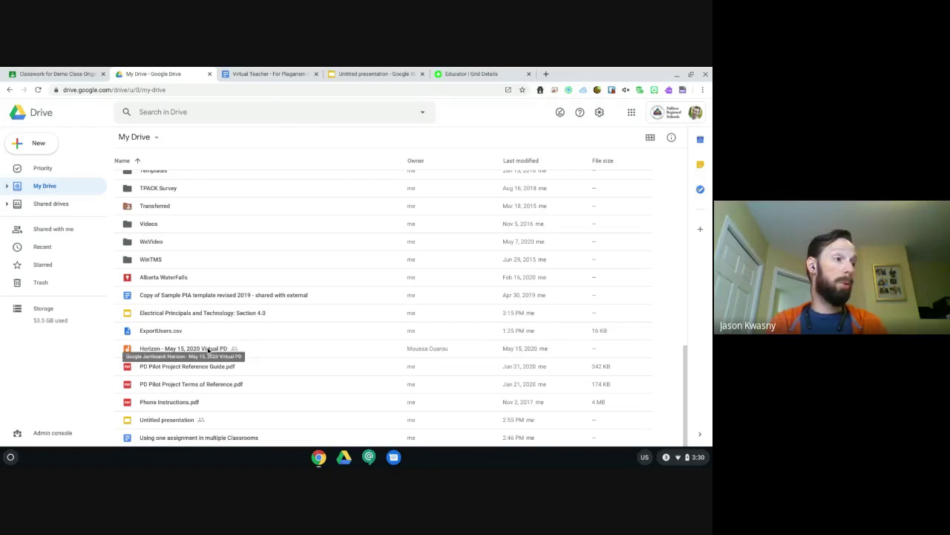
double_click(254, 296)
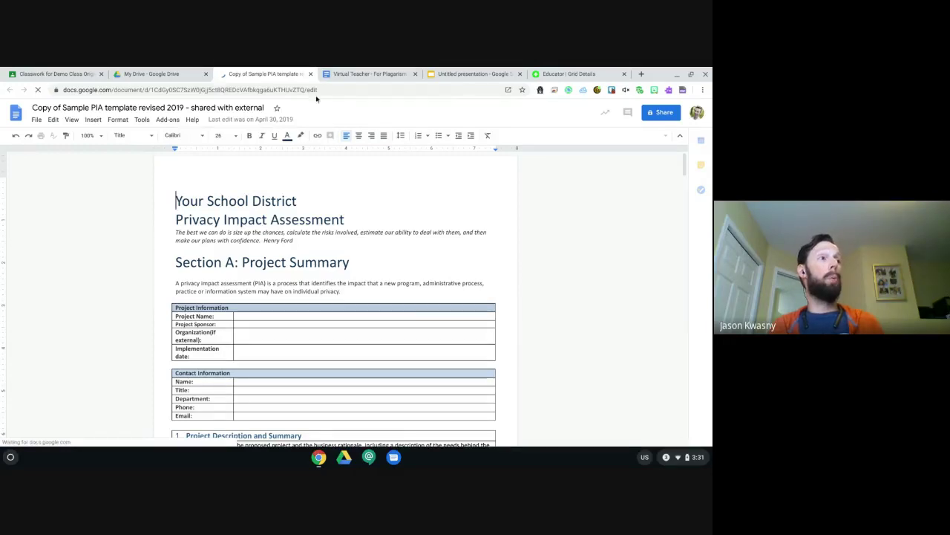
click(269, 119)
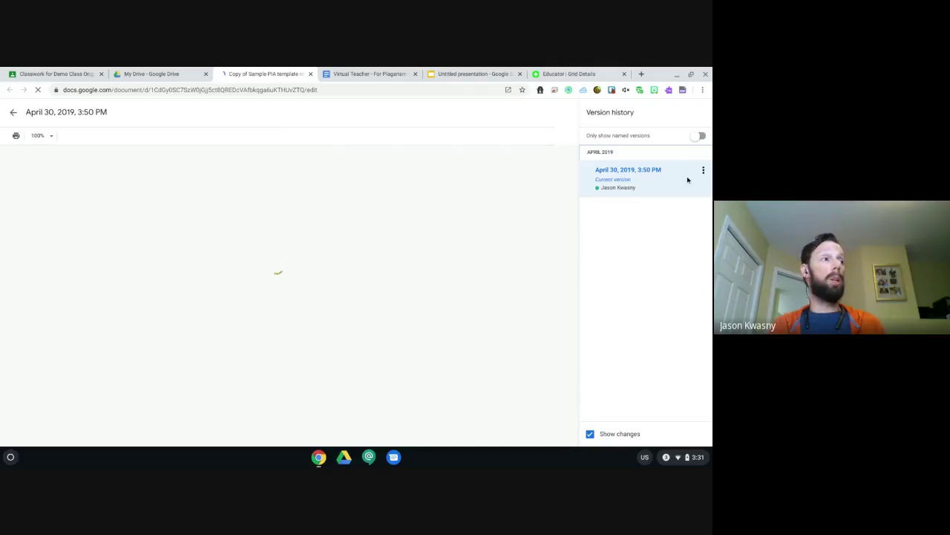
click(312, 74)
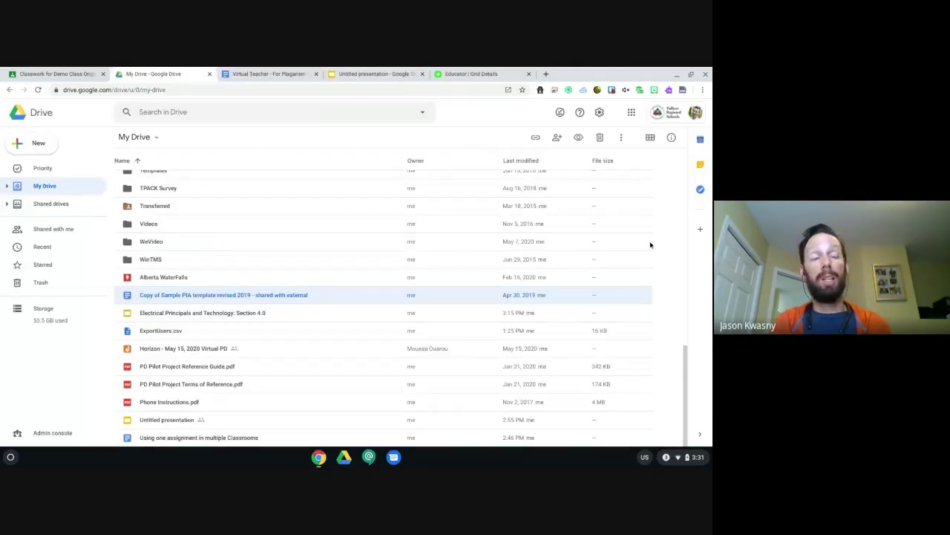
Step: In the Conference Notes folder, check the version history of the "(2019, March 26/27)" Digital Citizenship document and close it
scroll(141, 206, up, 15)
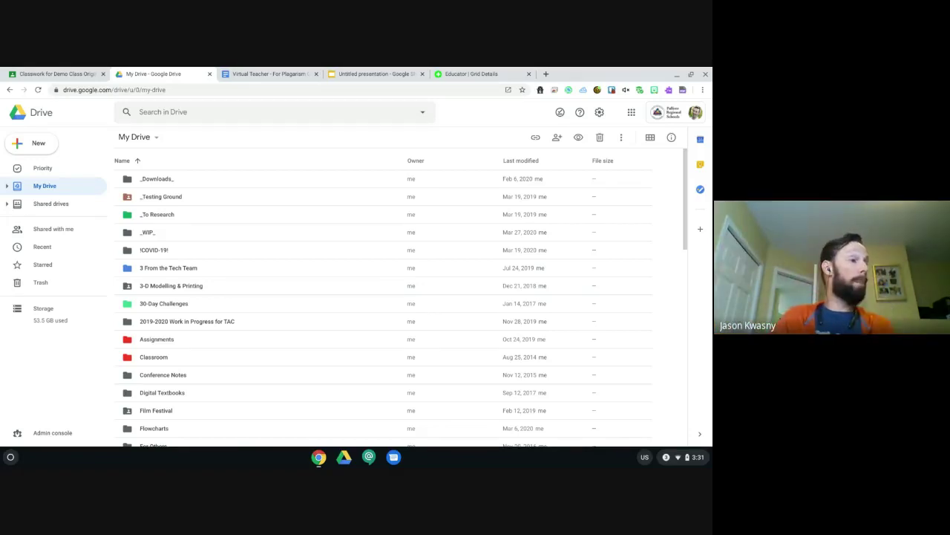
double_click(171, 380)
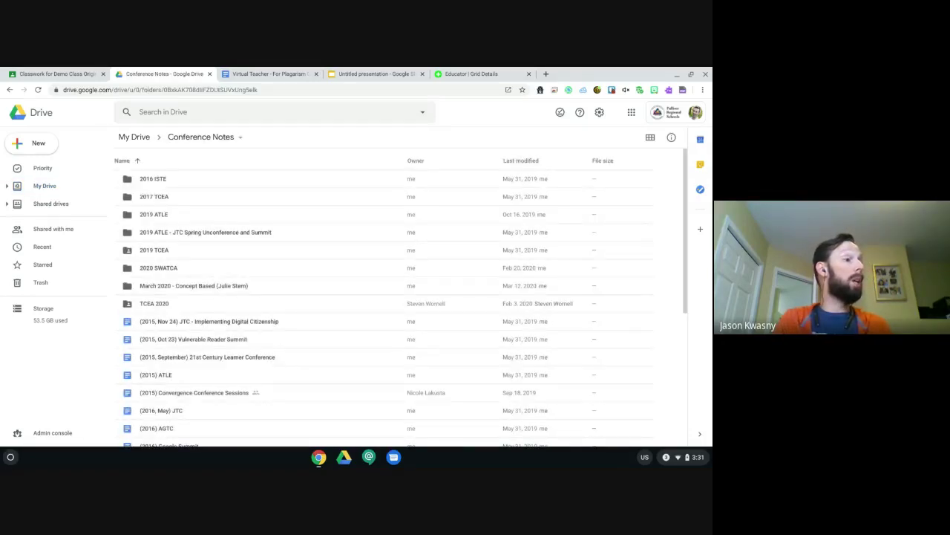
click(273, 329)
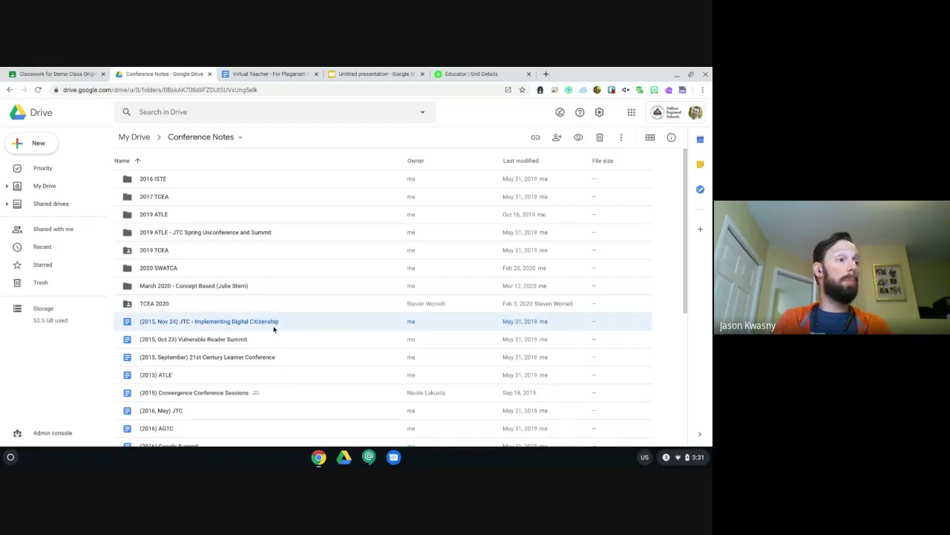
scroll(342, 340, down, 3)
scroll(342, 340, down, 1)
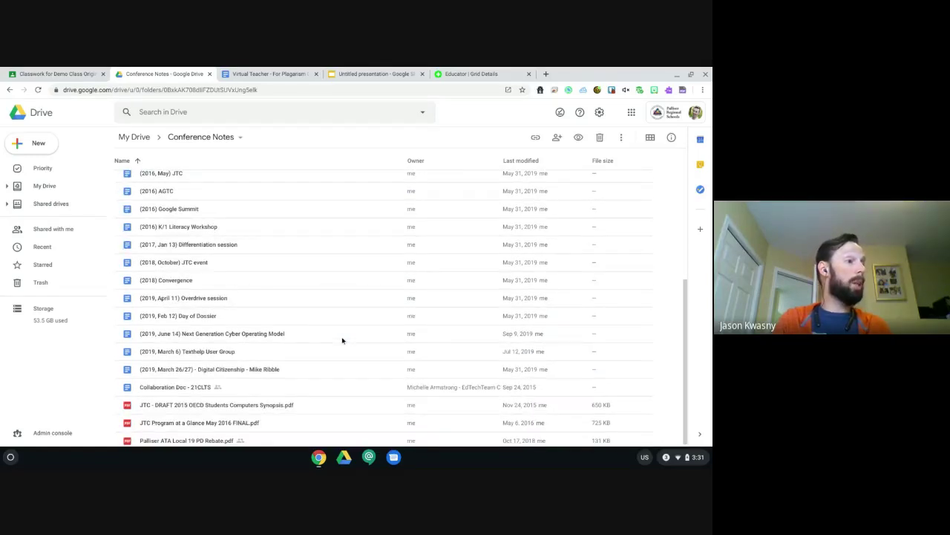
double_click(238, 369)
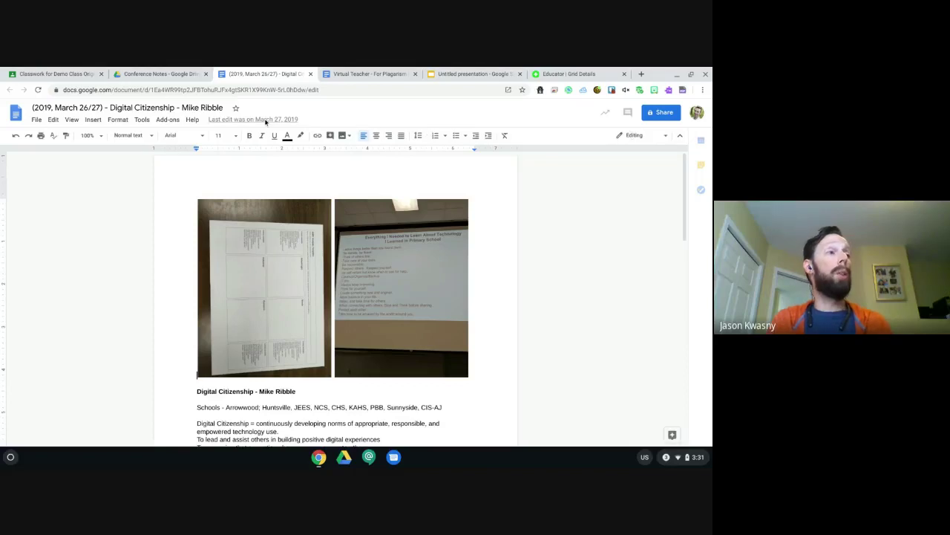
click(264, 120)
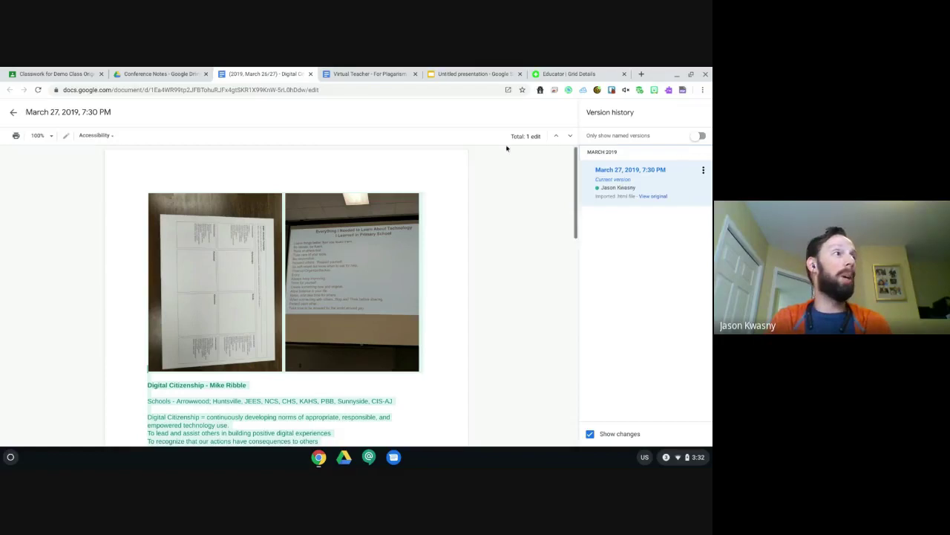
click(310, 73)
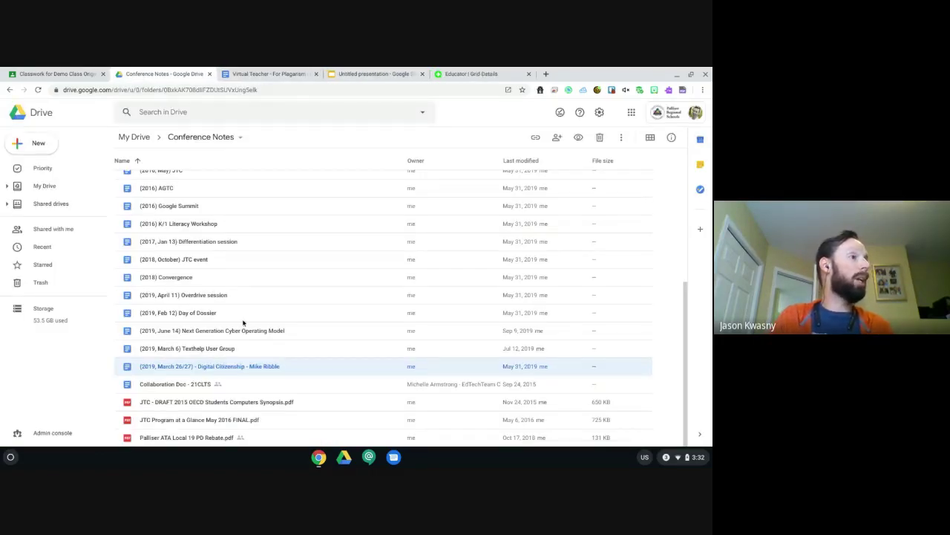
Step: Open the "Thursday, Feb 20" document from the 2020 SWATCA folder in Conference Notes and show its version history
scroll(243, 323, up, 5)
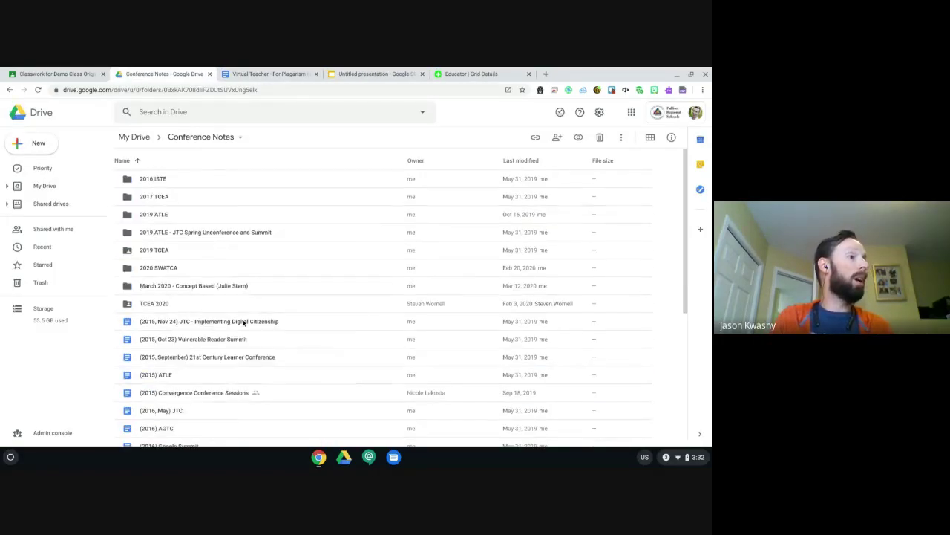
double_click(165, 269)
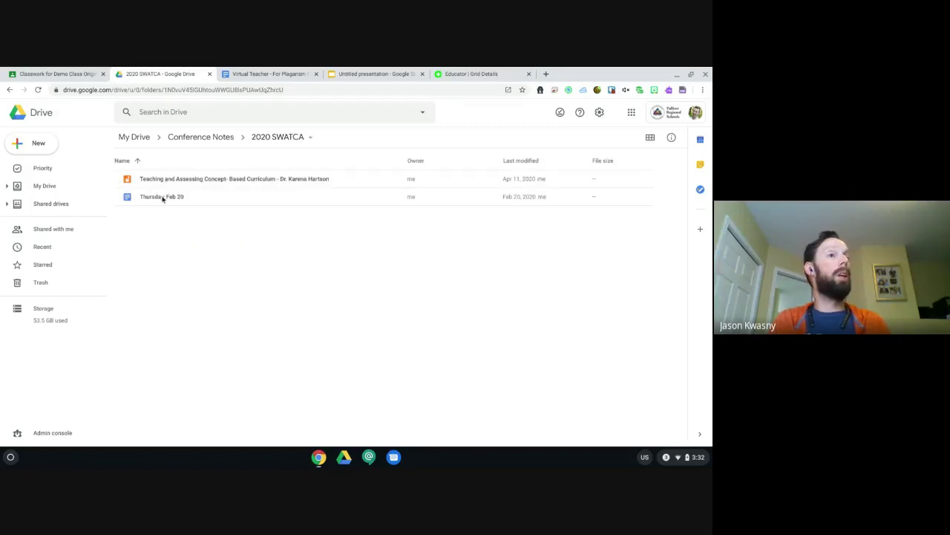
double_click(163, 198)
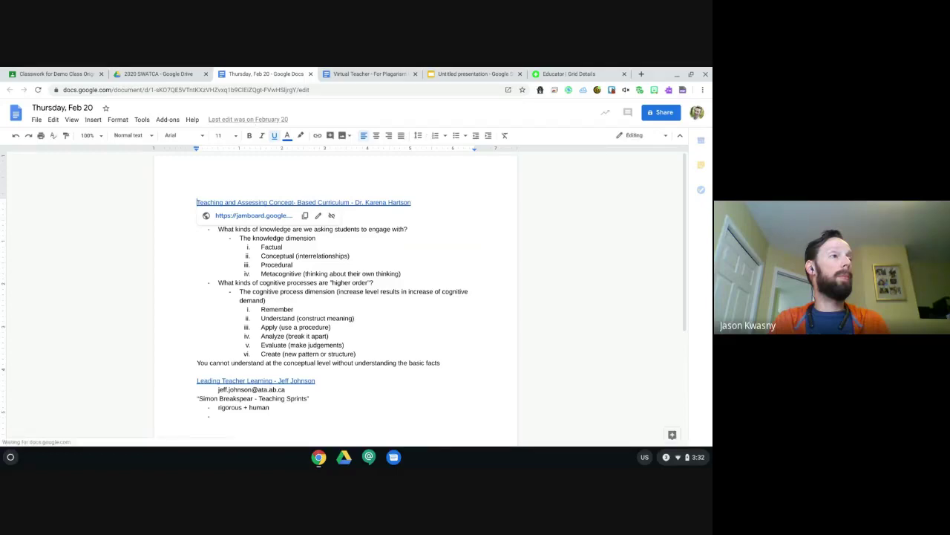
click(261, 123)
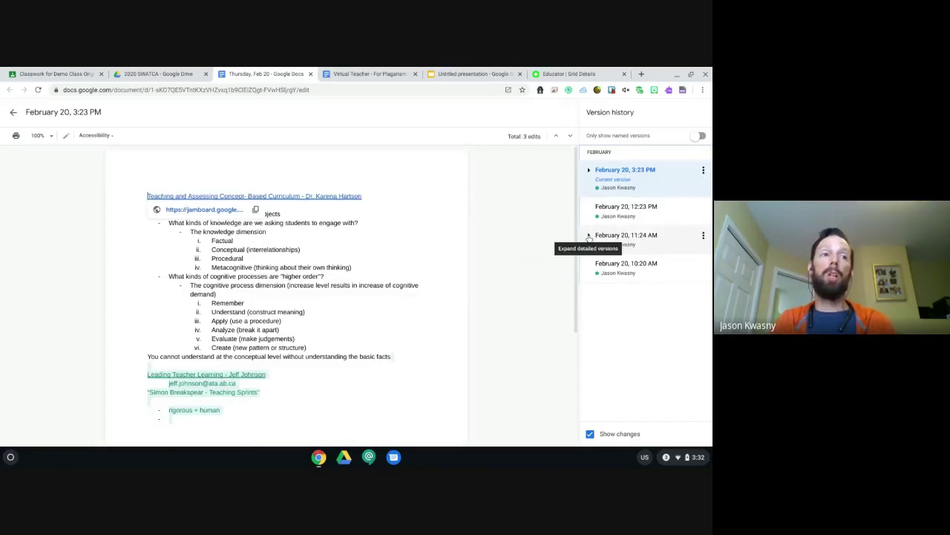
Step: Expand the February 20, 11:24 AM version group and restore the document to the February 20, 11:02 AM version
click(589, 235)
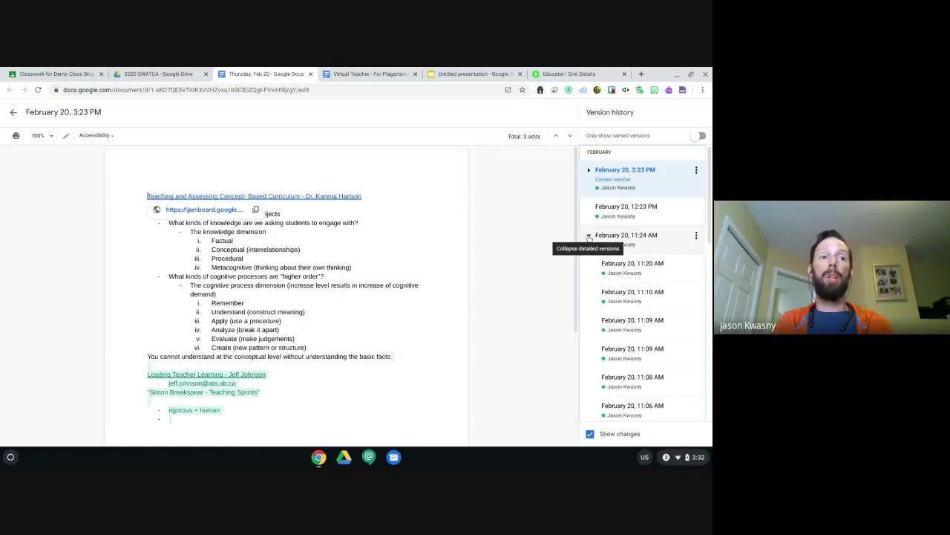
scroll(663, 354, down, 1)
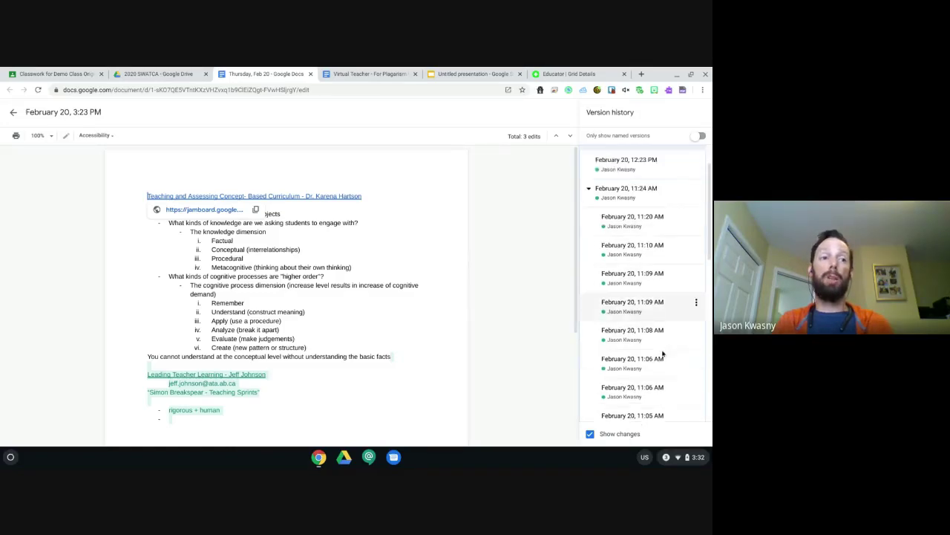
scroll(663, 354, down, 3)
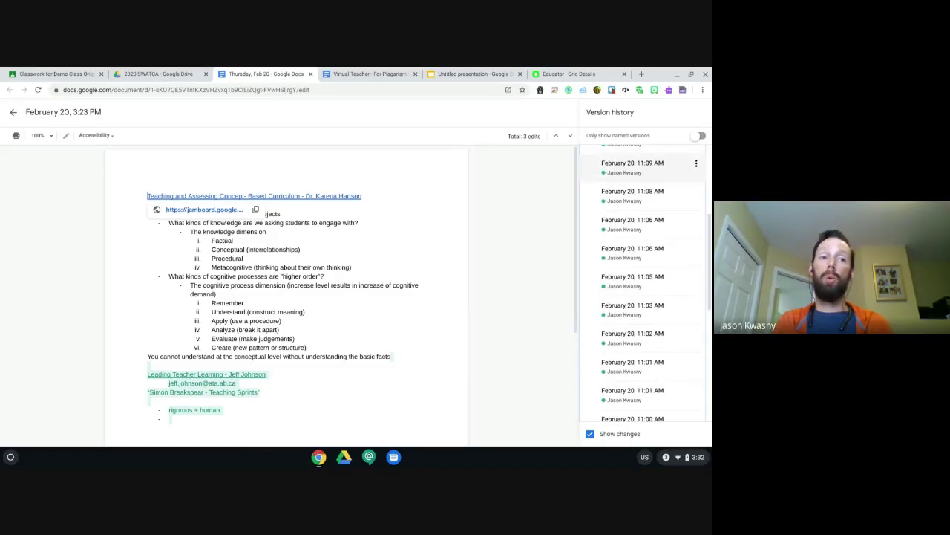
click(648, 336)
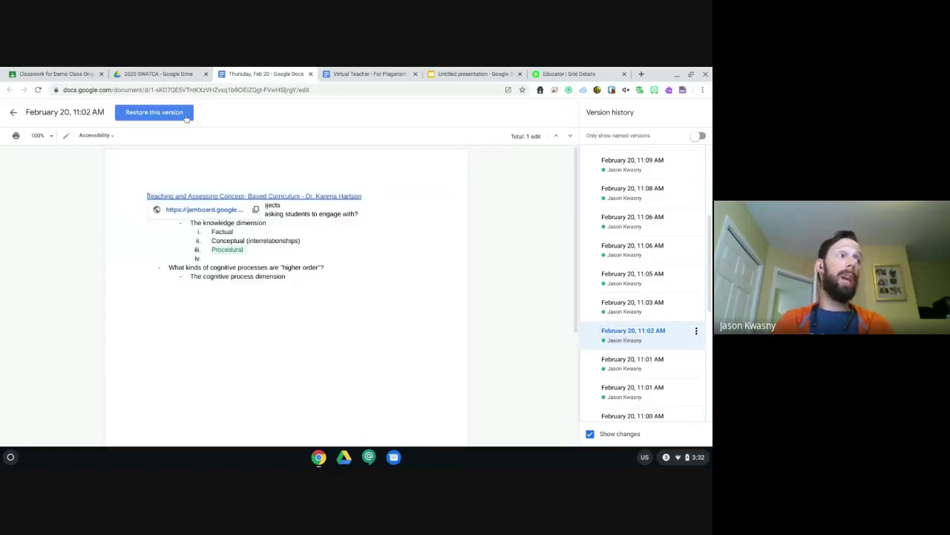
click(148, 112)
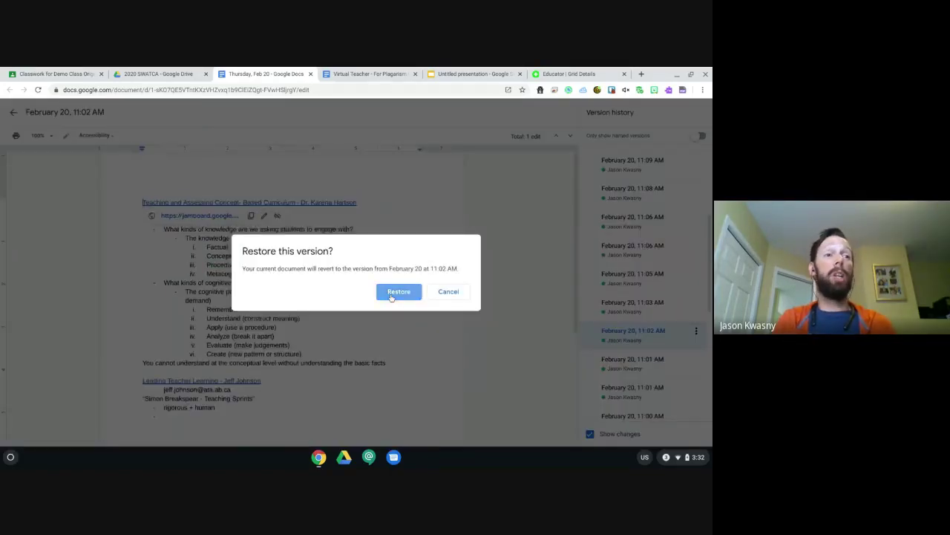
click(392, 295)
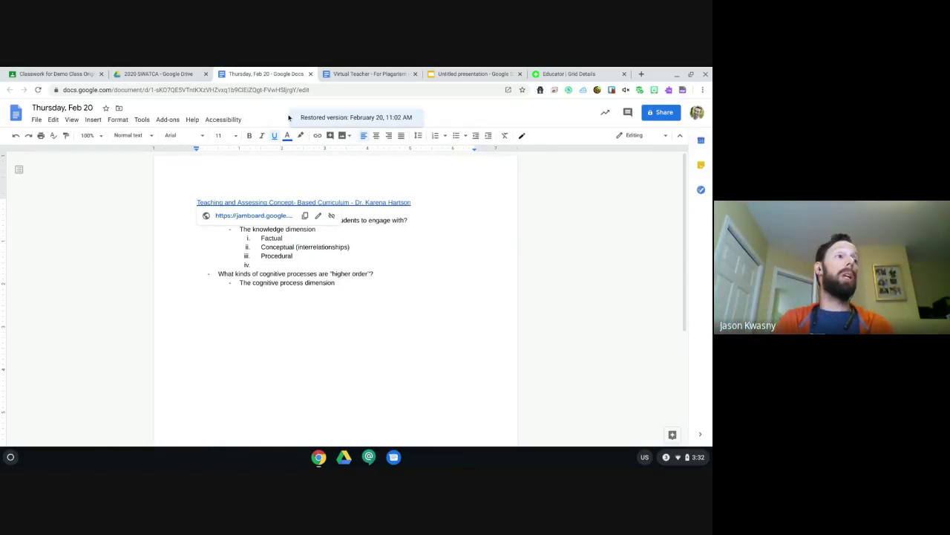
Step: Reload the restored "Thursday, Feb 20" document and show its version history again
key(End)
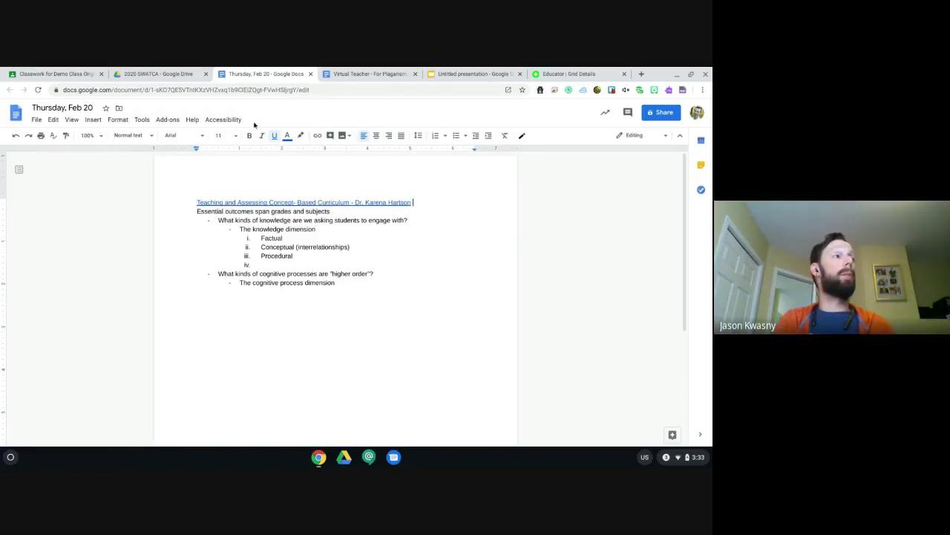
click(39, 90)
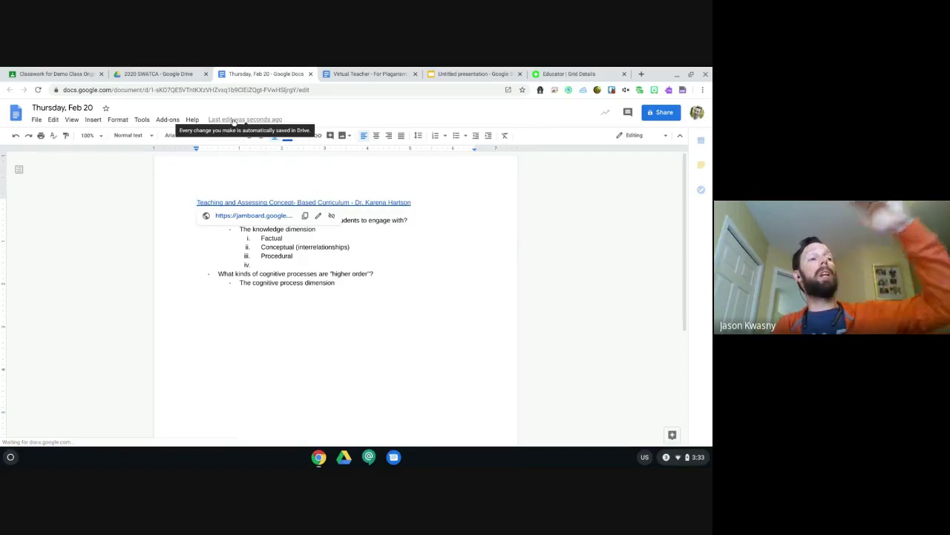
click(233, 120)
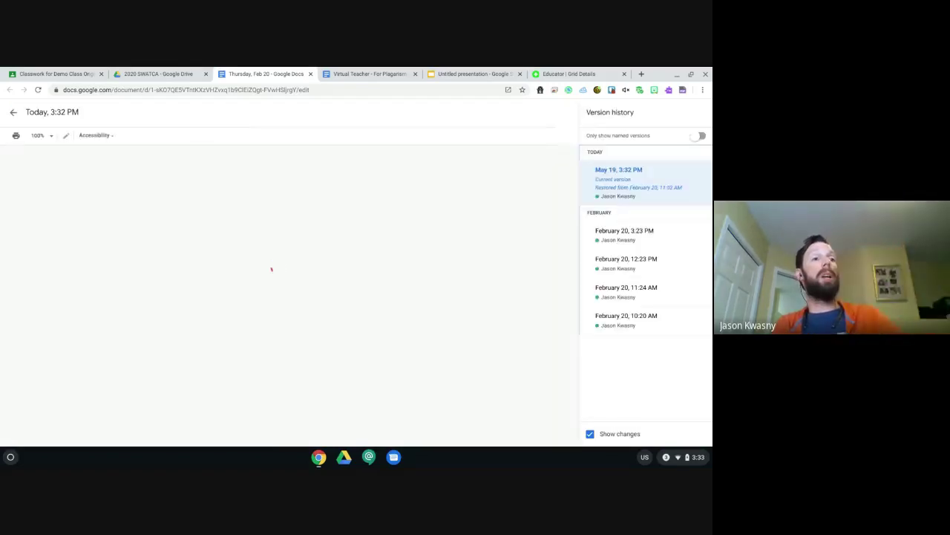